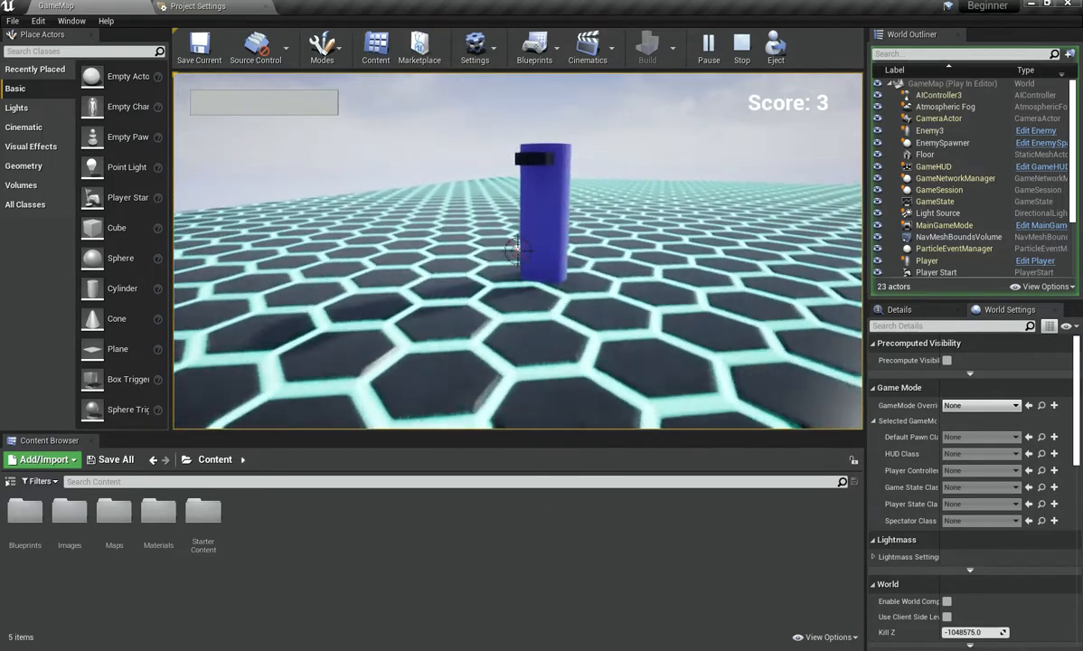
Step: Play-test the level, moving around and shooting the enemies, then stop the play session
key("s")
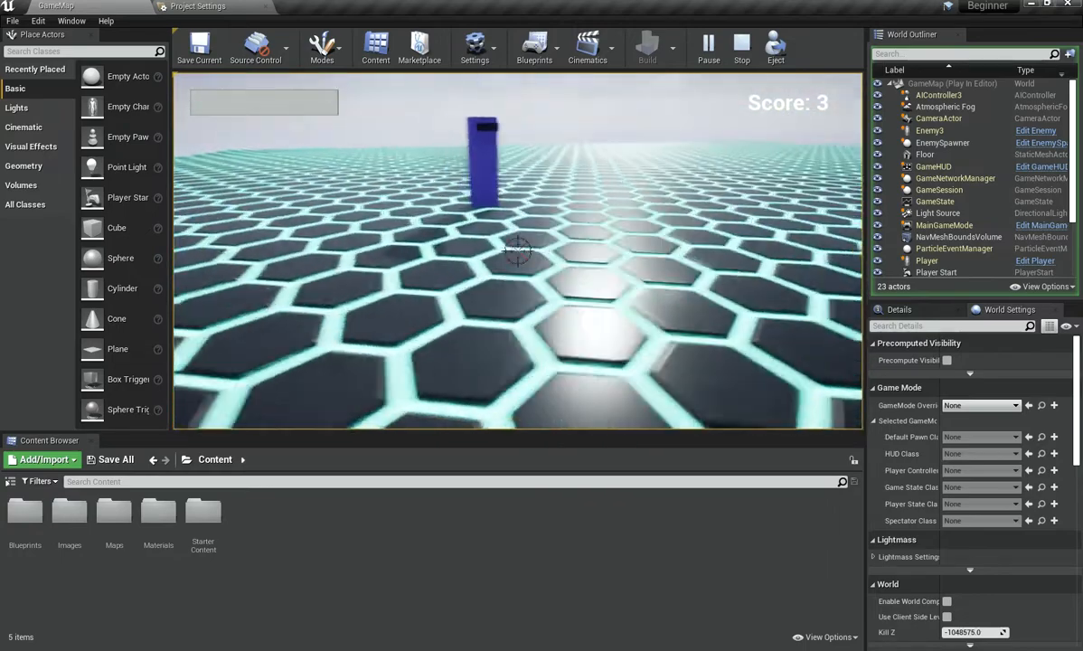
left_click(519, 252)
left_click(518, 252)
left_click(519, 251)
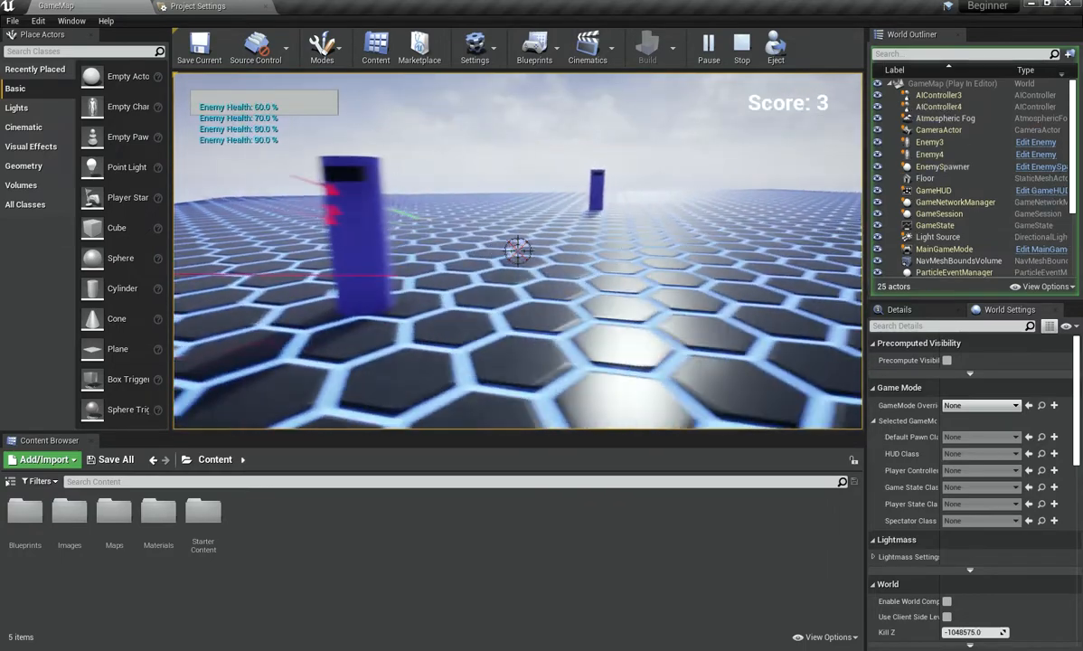
key("w")
left_click(518, 252)
left_click(518, 251)
key("s")
left_click(518, 252)
left_click(519, 251)
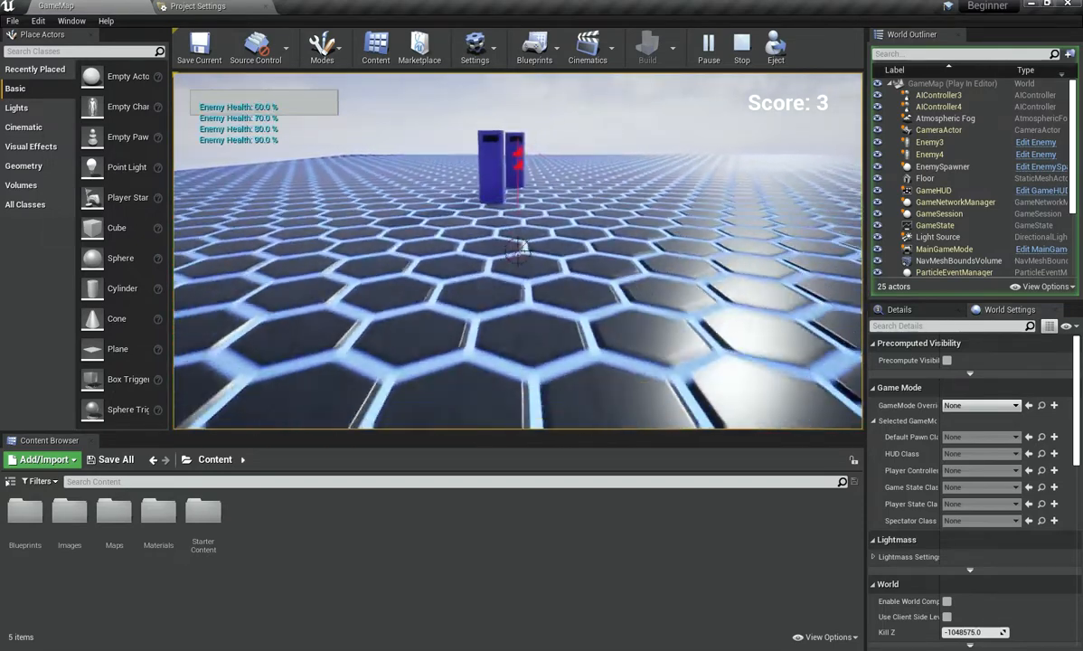
key("w")
left_click(518, 251)
left_click(518, 251)
left_click(518, 252)
key("s")
left_click(518, 251)
left_click(518, 251)
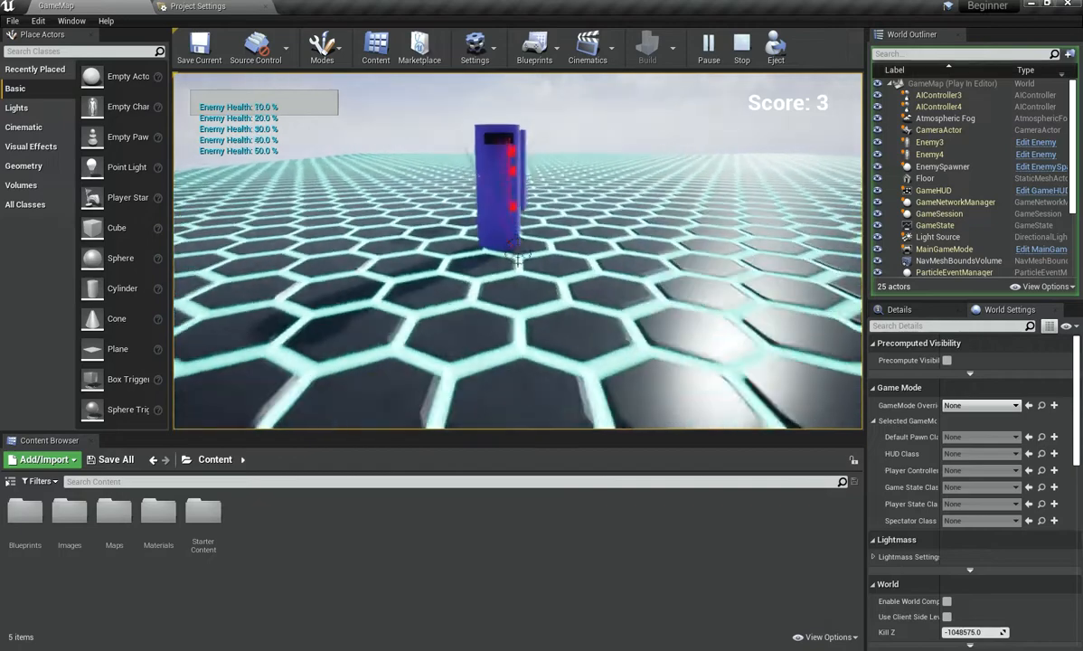
key("w")
key("s")
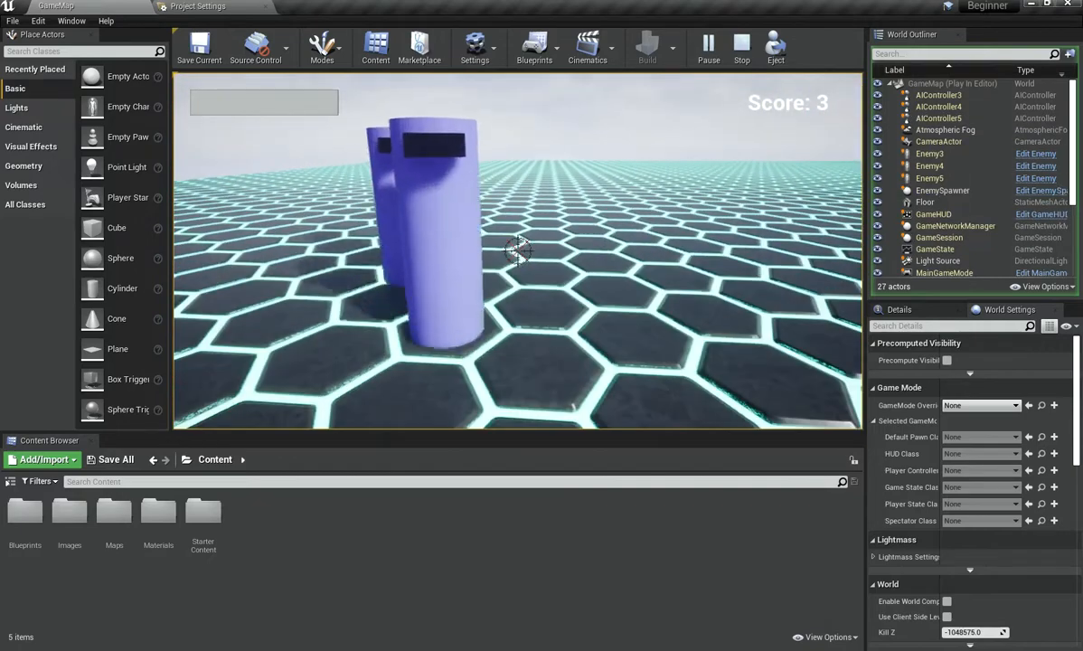
key("Escape")
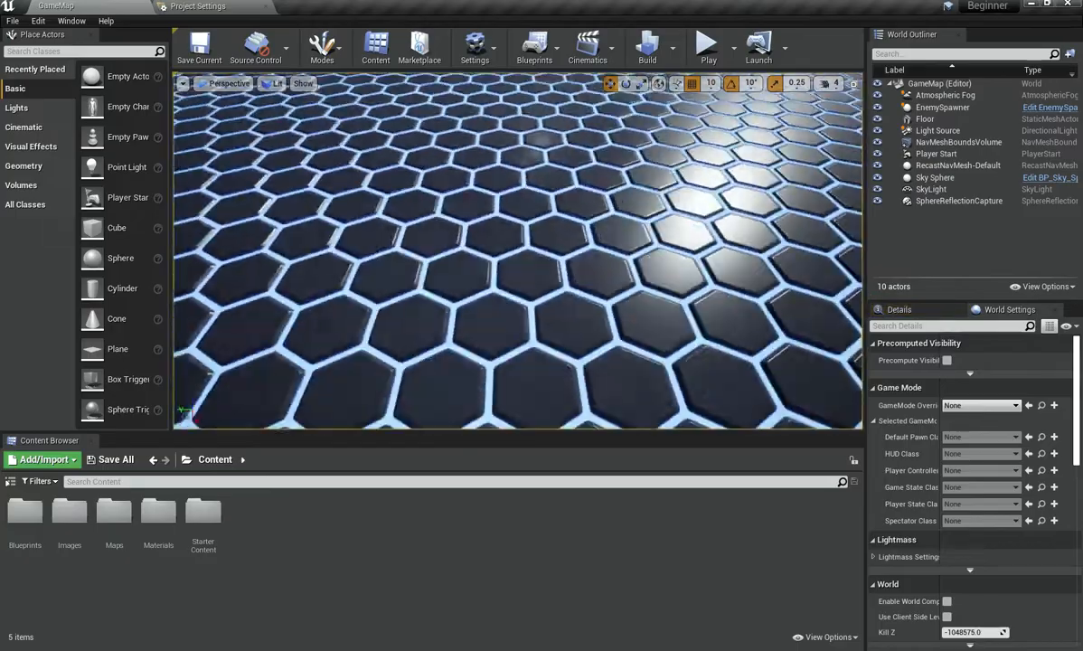
key("s")
key("a")
key("w")
right_click_drag(527, 119, 597, 95)
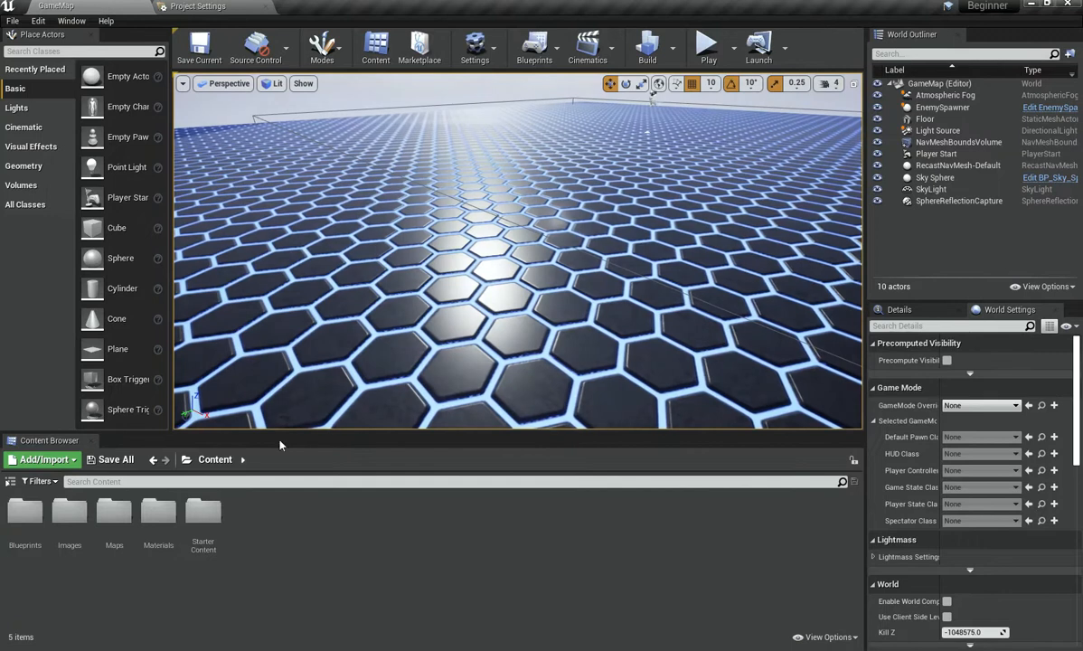
Step: Open the Player blueprint from the Blueprints folder
double_click(27, 533)
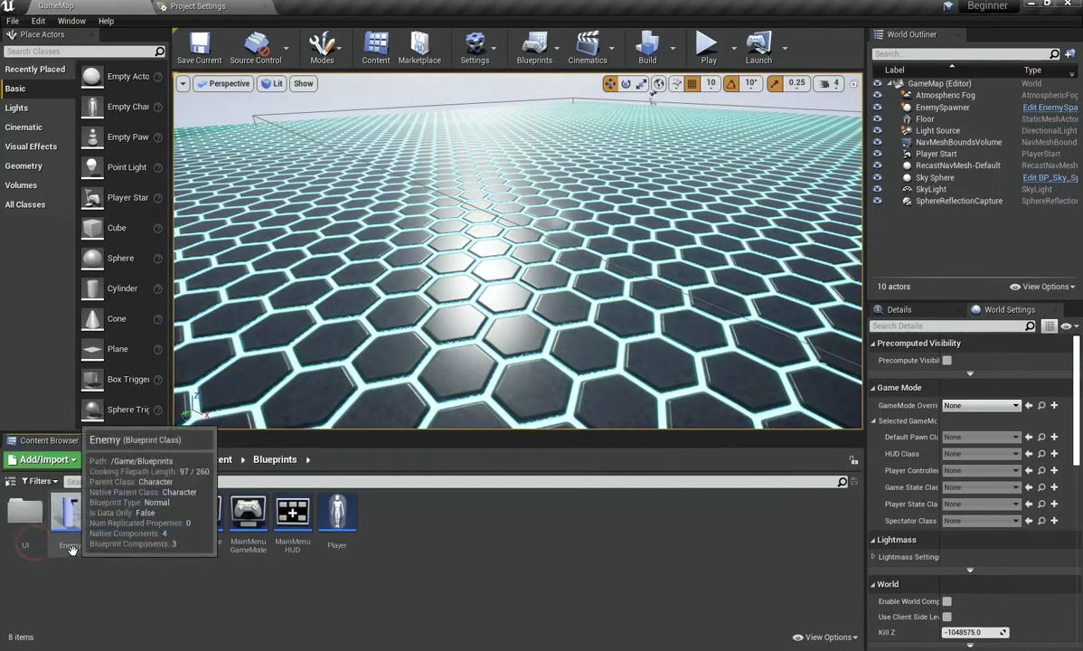
double_click(338, 524)
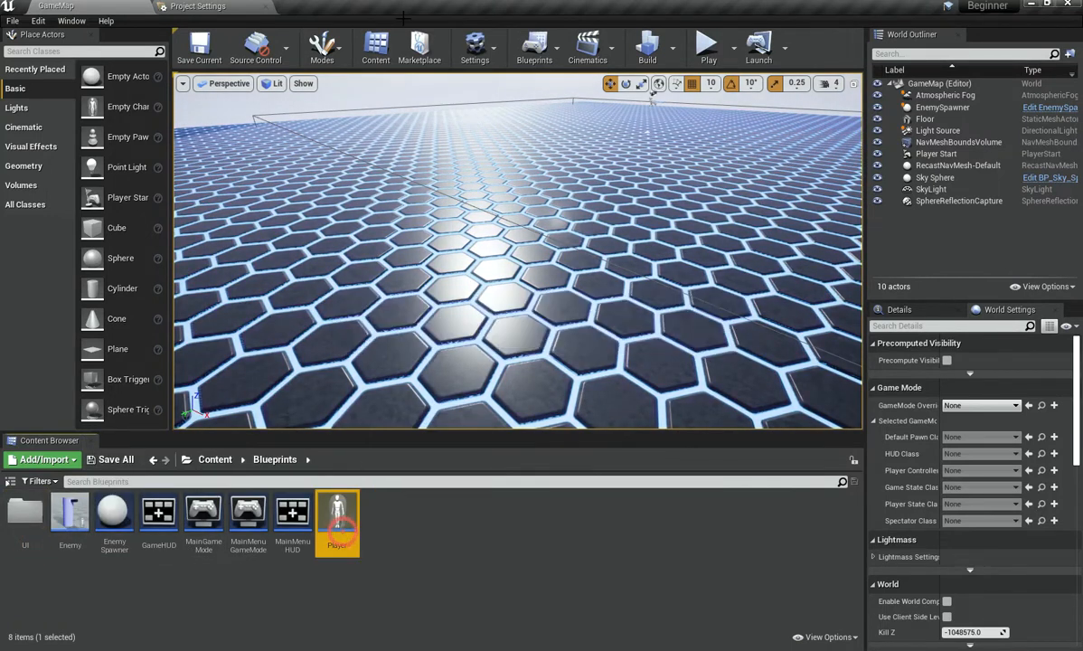
Step: Move the InputAction Attack node group down beside the Event Tick shooting logic and save the blueprint
right_click_drag(465, 303, 227, 328)
scroll(290, 334, "down", 3)
right_click_drag(384, 308, 395, 352)
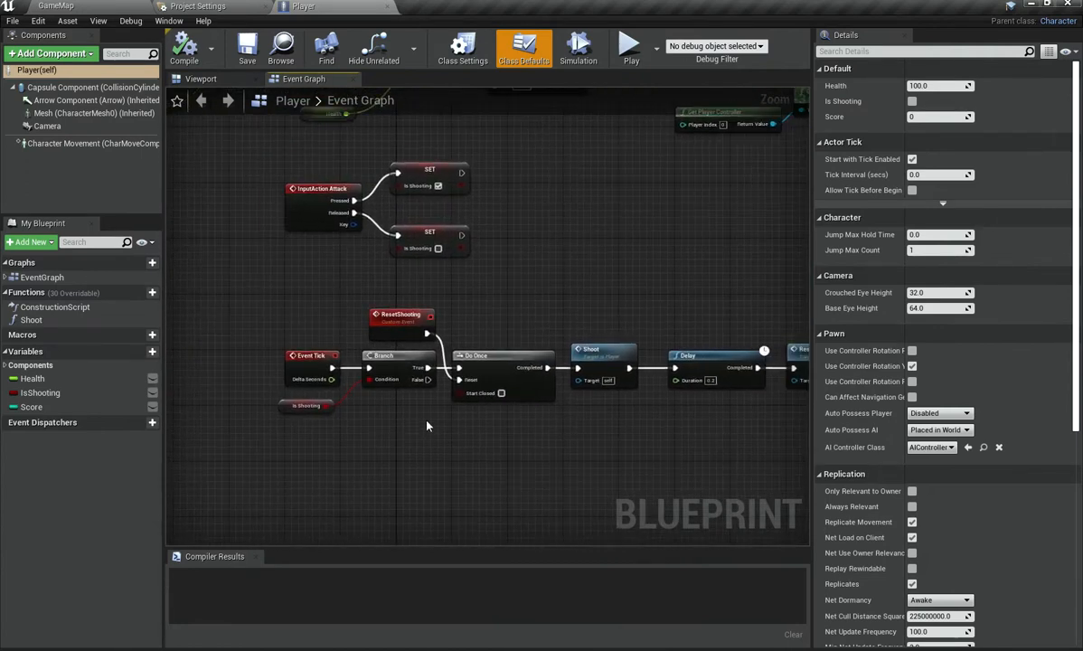
scroll(379, 387, "down", 1)
right_click_drag(430, 402, 498, 461)
scroll(440, 350, "up", 2)
right_click_drag(439, 353, 392, 426)
right_click_drag(506, 404, 406, 422)
scroll(371, 318, "down", 2)
left_click_drag(205, 435, 798, 521)
right_click_drag(585, 485, 553, 422)
left_click_drag(378, 398, 533, 291)
left_click_drag(198, 249, 342, 352)
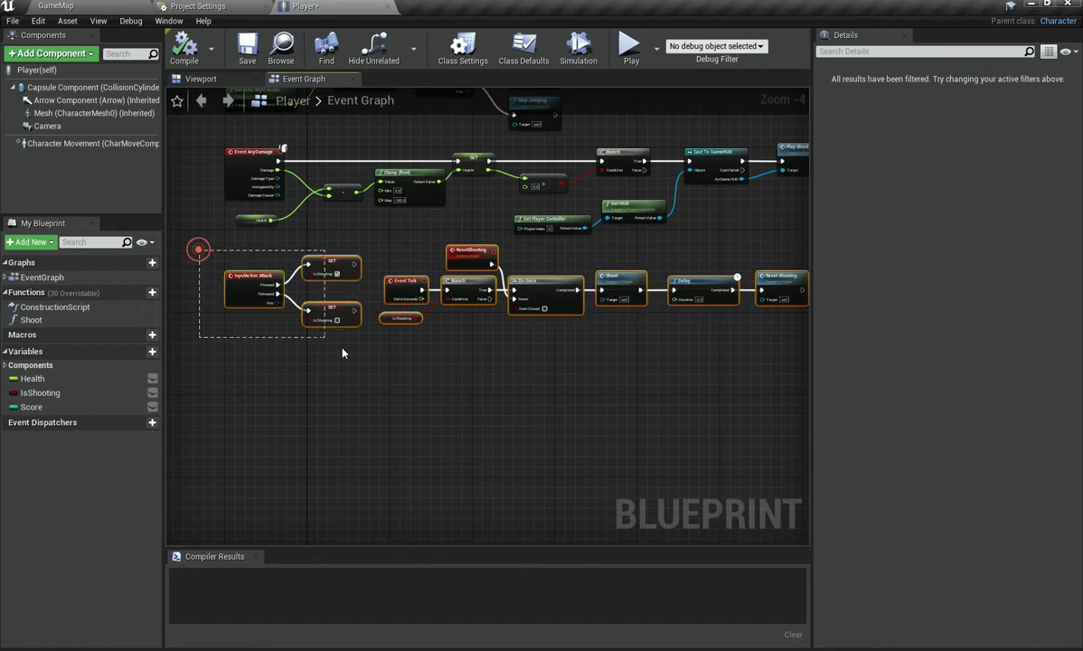
left_click_drag(337, 269, 337, 310)
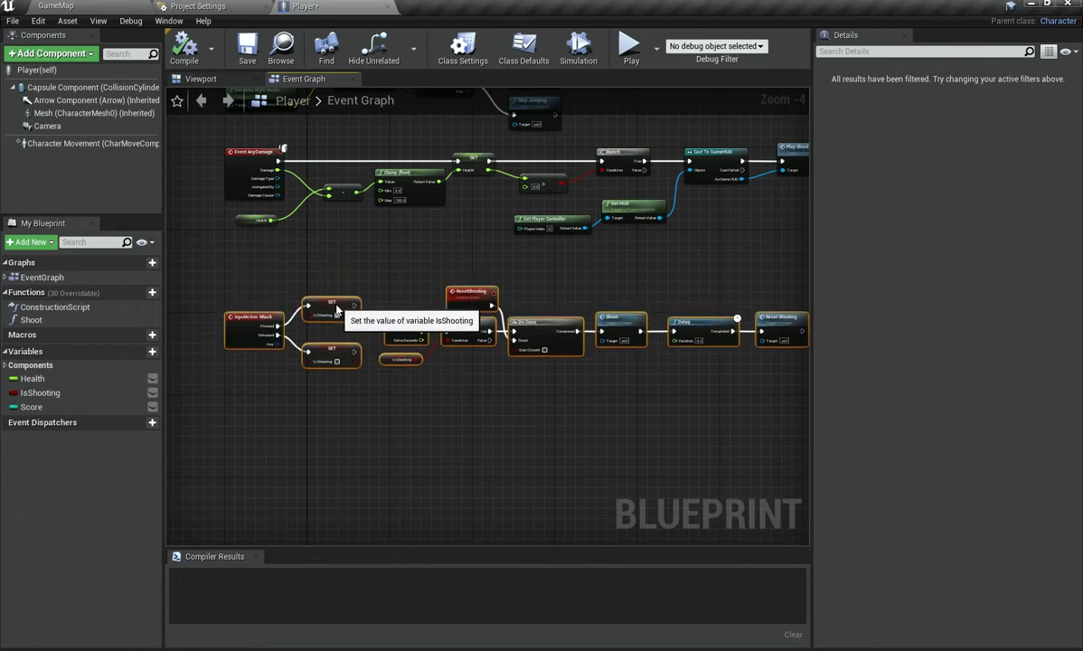
left_click(345, 253)
key("ctrl+s")
right_click_drag(346, 251, 278, 360)
scroll(335, 363, "down", 1)
scroll(438, 387, "up", 3)
right_click_drag(438, 387, 580, 369)
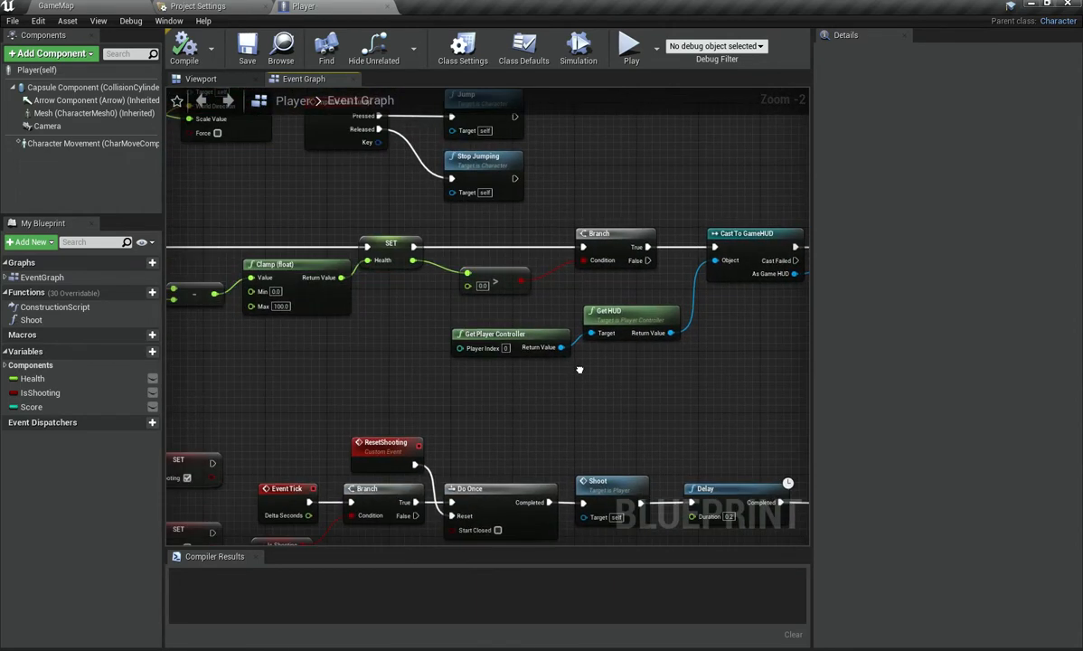
scroll(520, 266, "up", 2)
right_click_drag(524, 304, 342, 371)
right_click_drag(463, 376, 566, 345)
right_click_drag(428, 346, 773, 372)
right_click_drag(546, 444, 313, 429)
right_click_drag(625, 390, 502, 464)
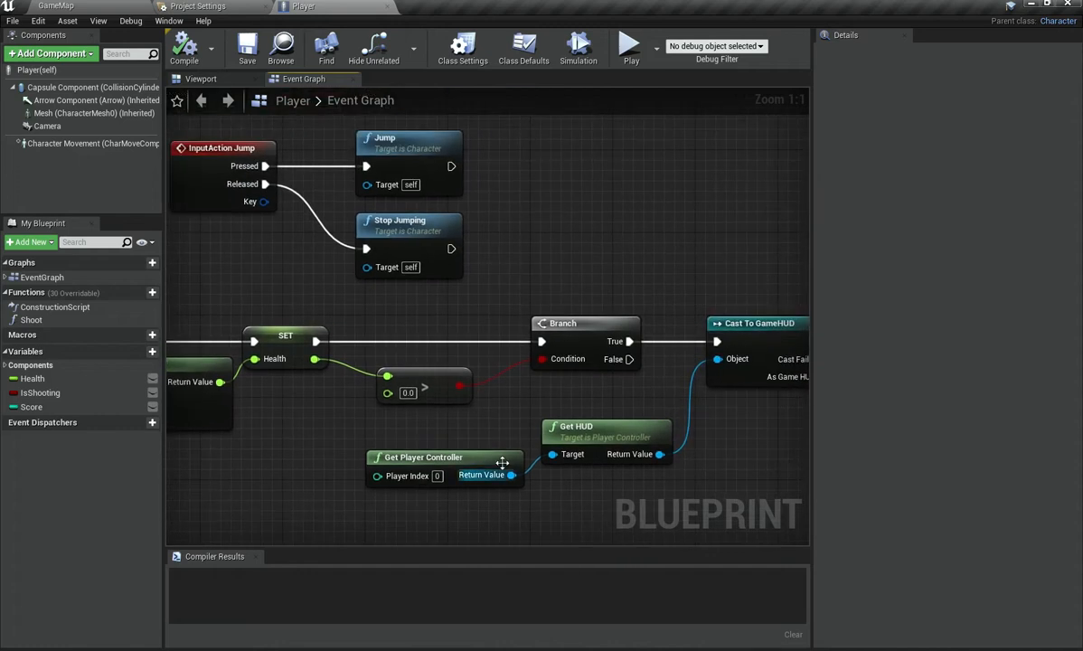
right_click_drag(443, 387, 385, 370)
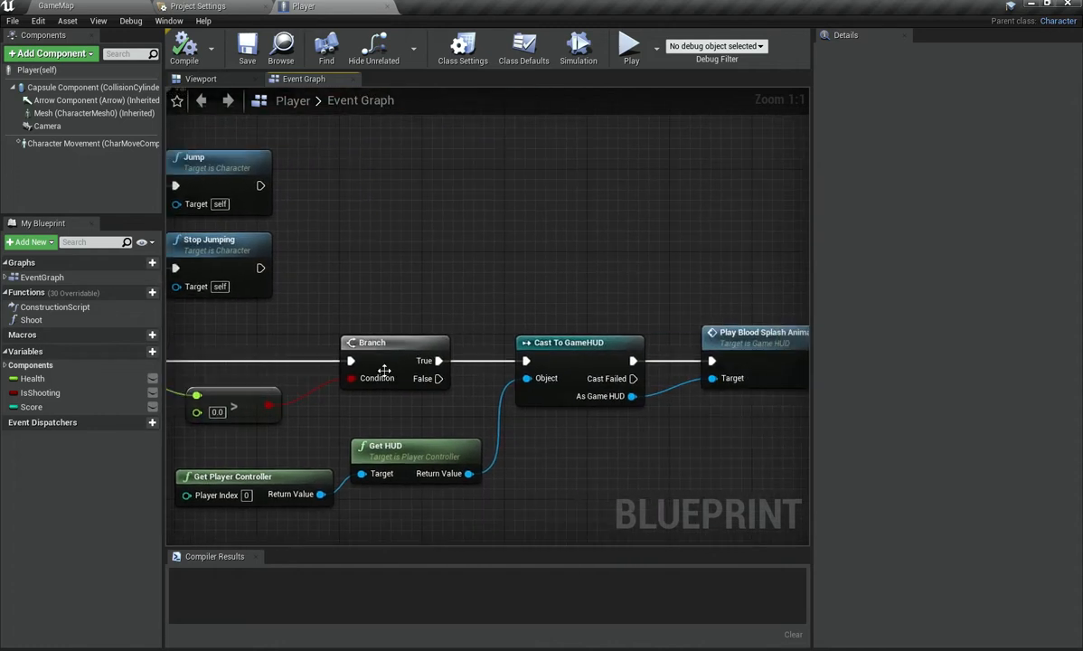
left_click_drag(437, 378, 504, 270)
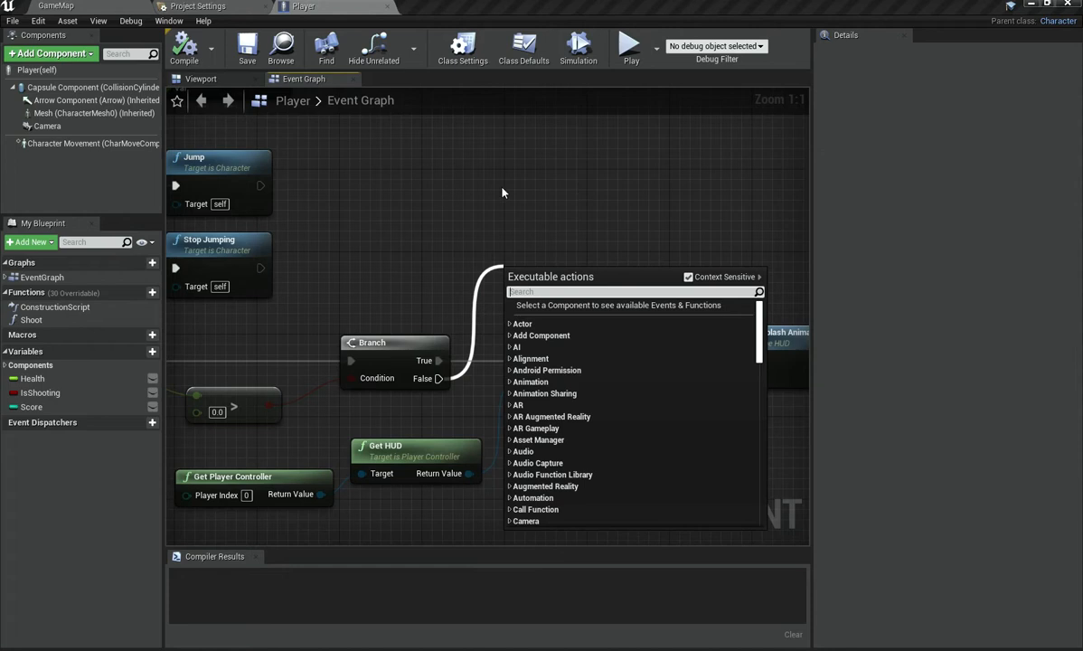
right_click_drag(491, 205, 779, 121)
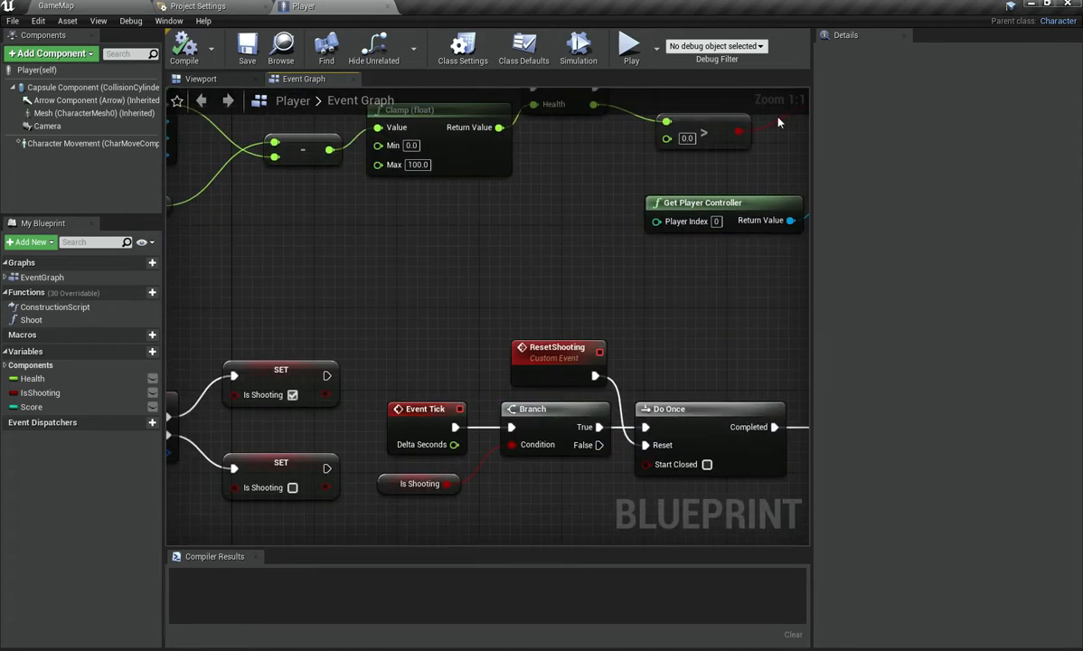
Step: Add a new custom event to the event graph and name it Death
scroll(215, 416, "down", 4)
right_click_drag(215, 416, 506, 280)
scroll(418, 399, "up", 2)
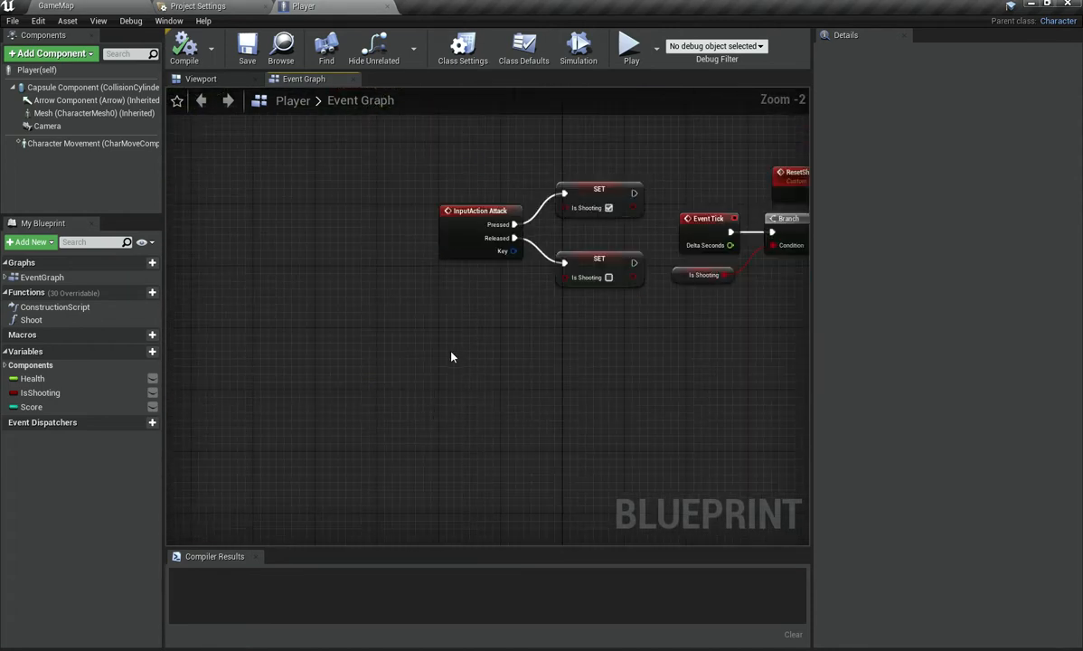
right_click(451, 360)
type("de")
key("BackSpace")
key("BackSpace")
type("cus")
key("Return")
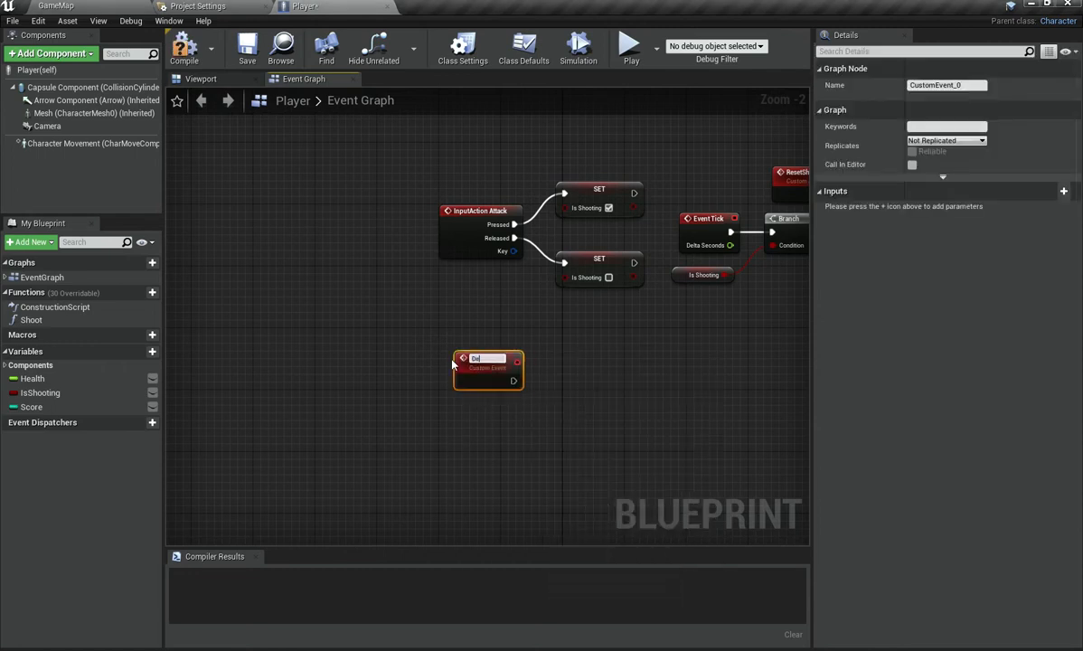
key("Down")
key("Down")
key("Down")
key("Down")
key("Down")
key("Left")
key("Left")
key("Left")
right_click(593, 364)
left_click(450, 414)
key("Right")
Step: Call the Death event from the health Branch's False output, then compile the blueprint
right_click_drag(638, 333, 215, 543)
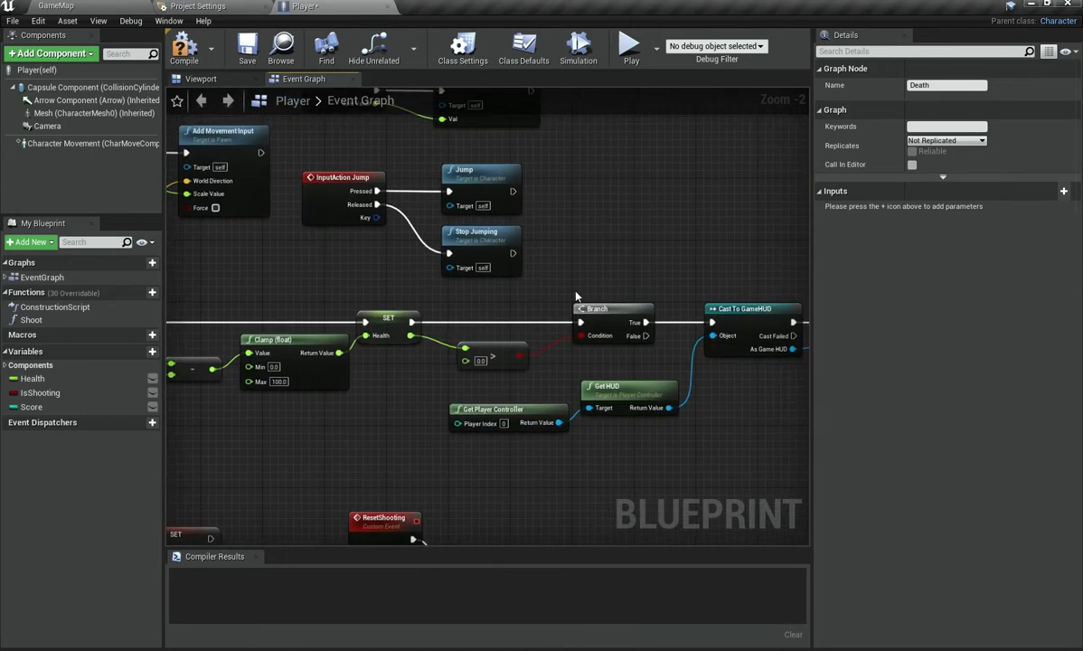
left_click_drag(650, 336, 690, 253)
type("dea")
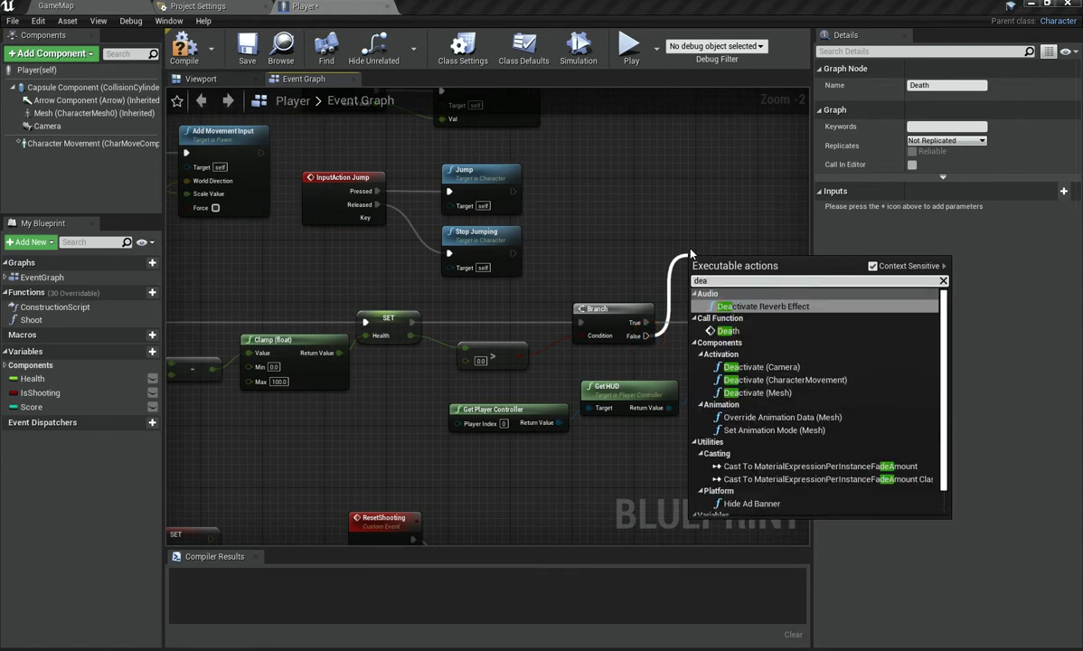
key("Down")
key("Return")
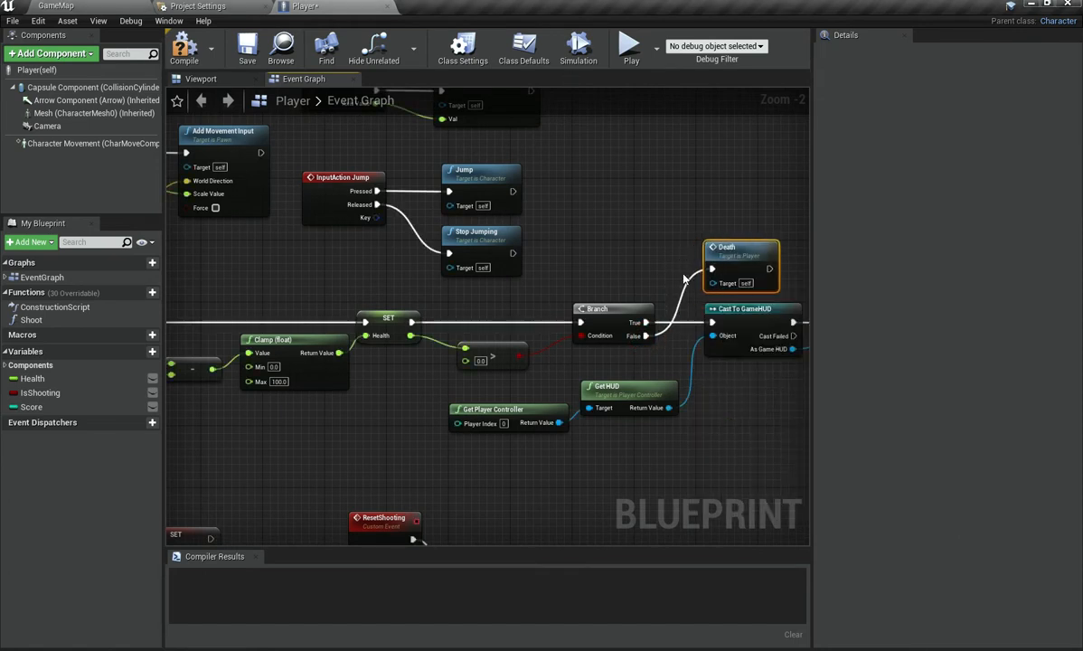
left_click(184, 50)
right_click_drag(288, 181, 478, 91)
left_click(329, 370)
scroll(306, 379, "up", 2)
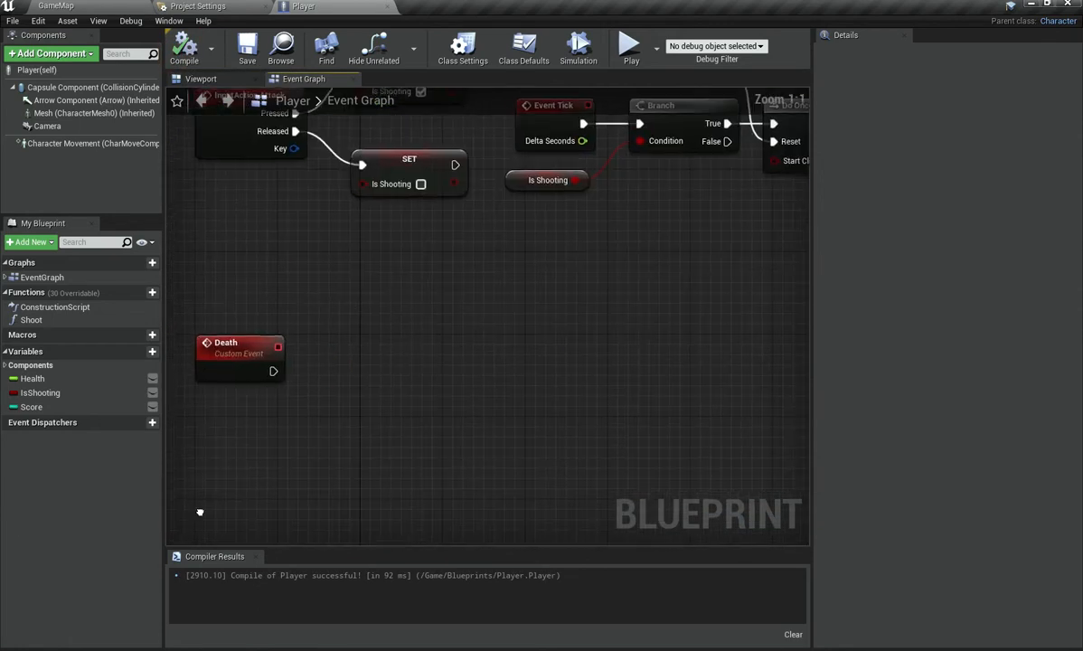
right_click_drag(287, 355, 394, 185)
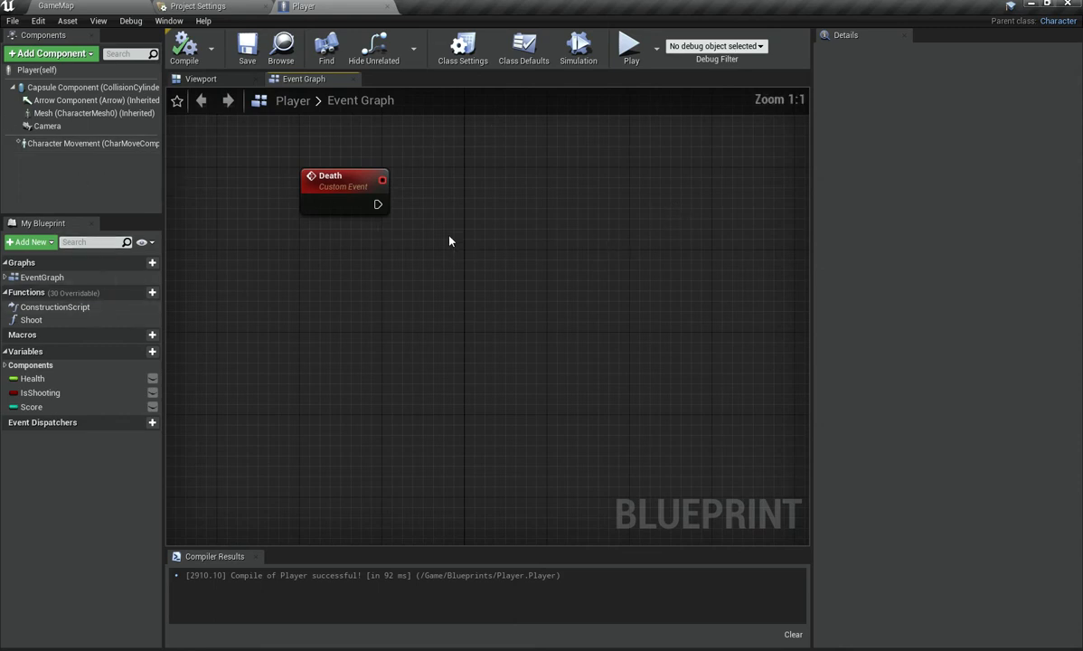
left_click(138, 4)
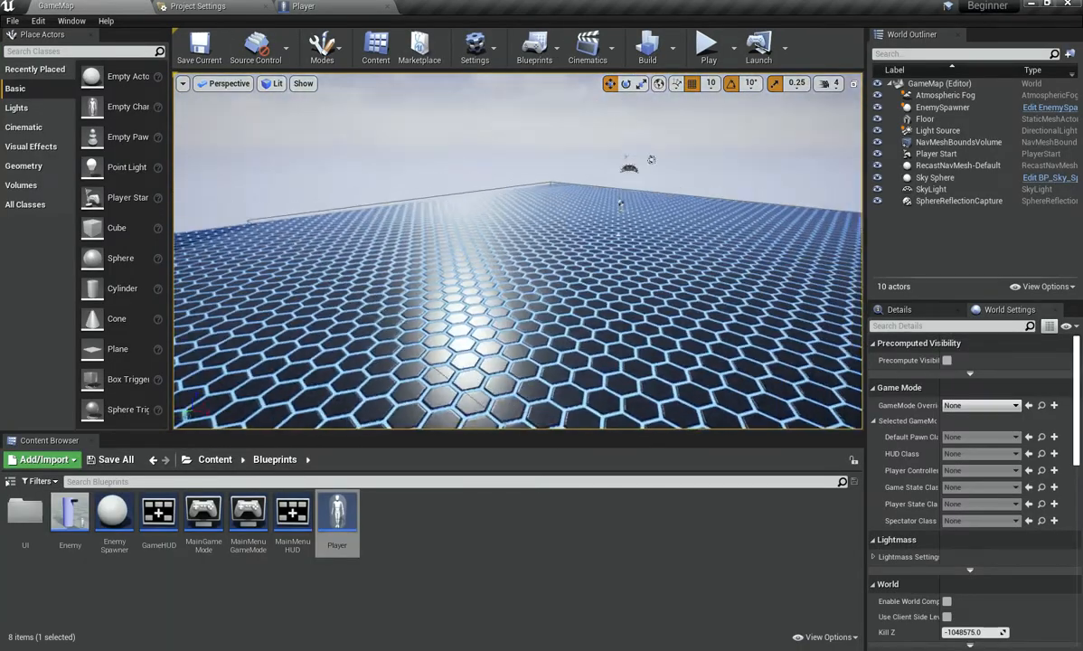
right_click_drag(518, 251, 419, 91)
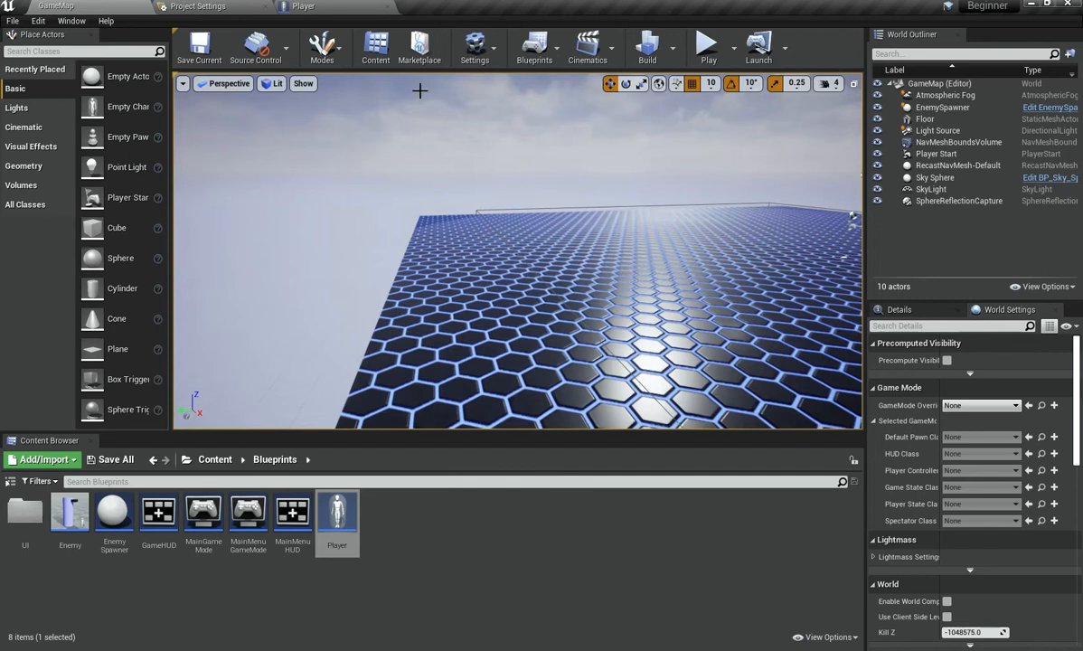
left_click(368, 6)
right_click_drag(307, 253, 366, 286)
scroll(246, 276, "down", 2)
right_click_drag(353, 360, 355, 306)
left_click_drag(456, 317, 456, 318)
right_click_drag(405, 263, 338, 385)
scroll(303, 313, "up", 2)
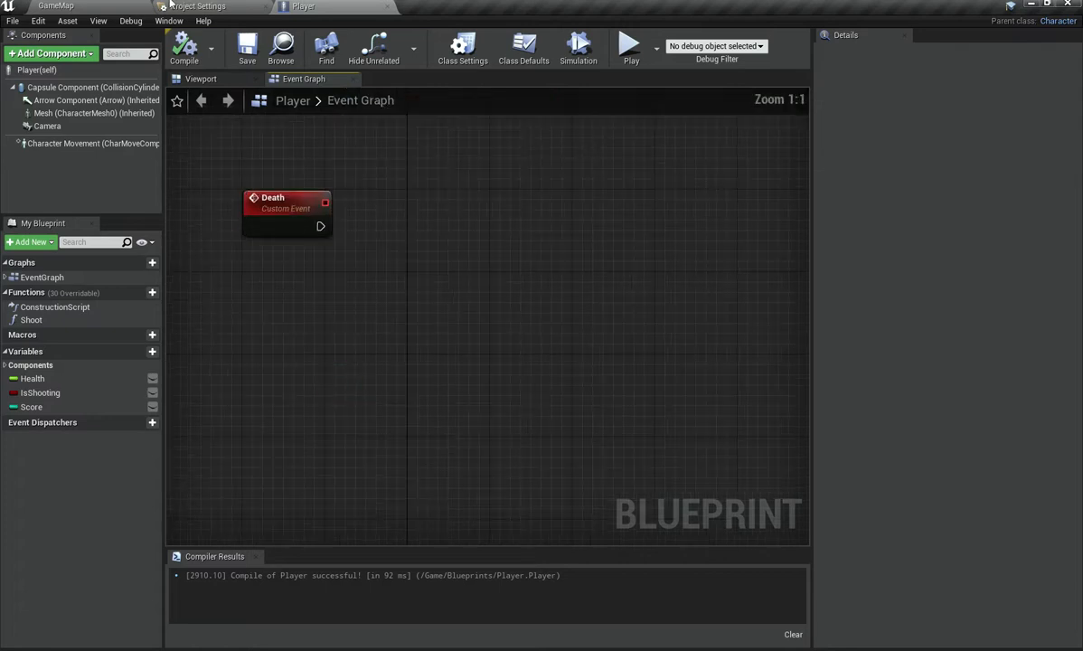
right_click_drag(273, 276, 334, 249)
left_click(55, 6)
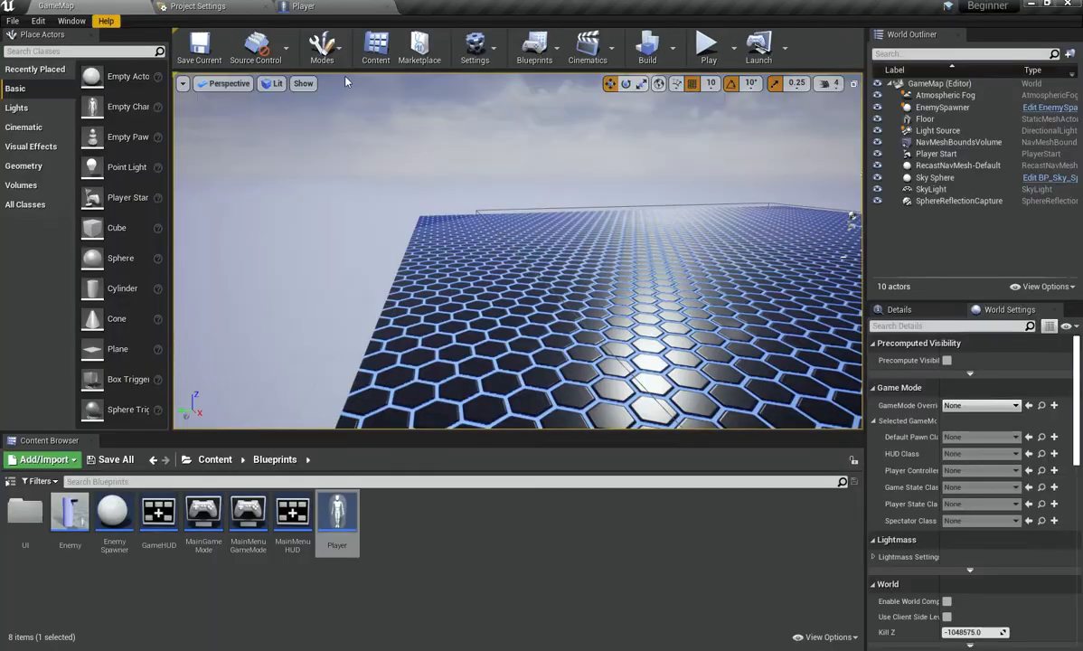
key("w")
right_click_drag(507, 253, 709, 264)
key("s")
key("w")
key("s")
key("w")
key("s")
key("w")
key("s")
key("w")
key("s")
key("w")
key("s")
mouse_move(627, 309)
right_mouse_down()
mouse_move(636, 345)
mouse_move(627, 309)
right_mouse_up()
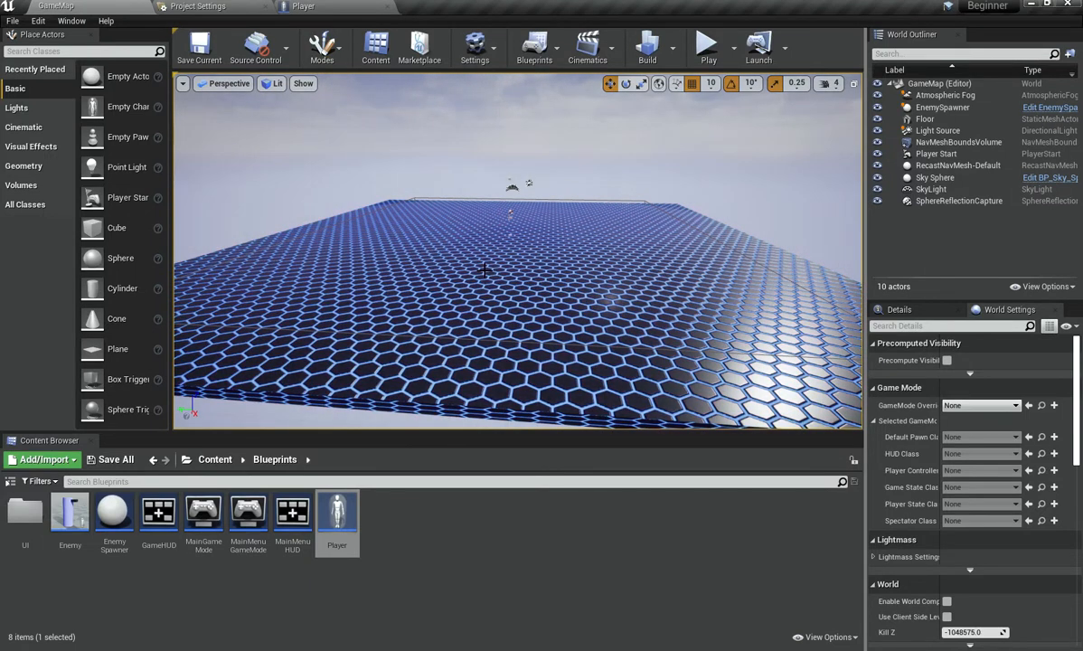
left_click(303, 6)
left_click_drag(368, 271, 391, 259)
key("ctrl+z")
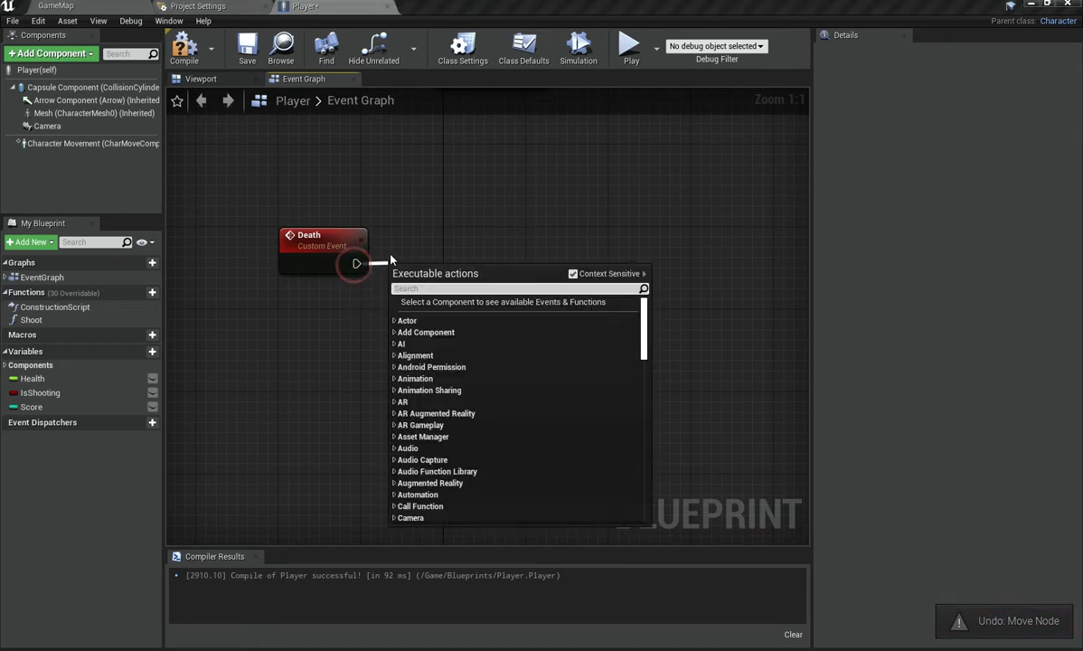
left_click(392, 199)
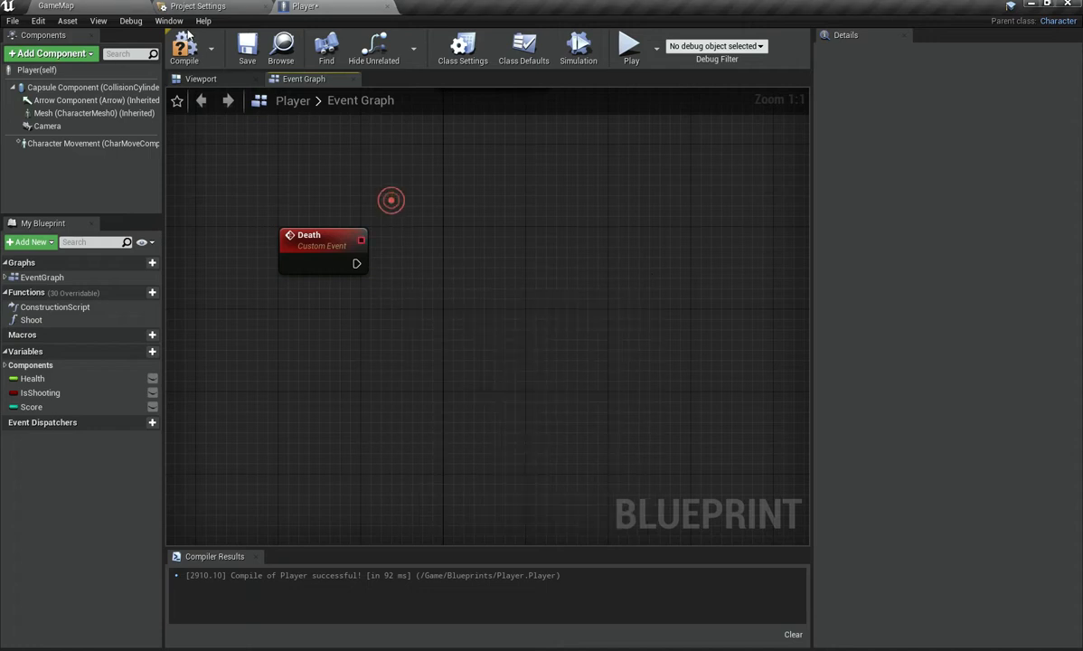
Step: Compile the blueprint and add a Get Player Controller node just above the Death event
left_click(185, 45)
right_click_drag(302, 219, 308, 186)
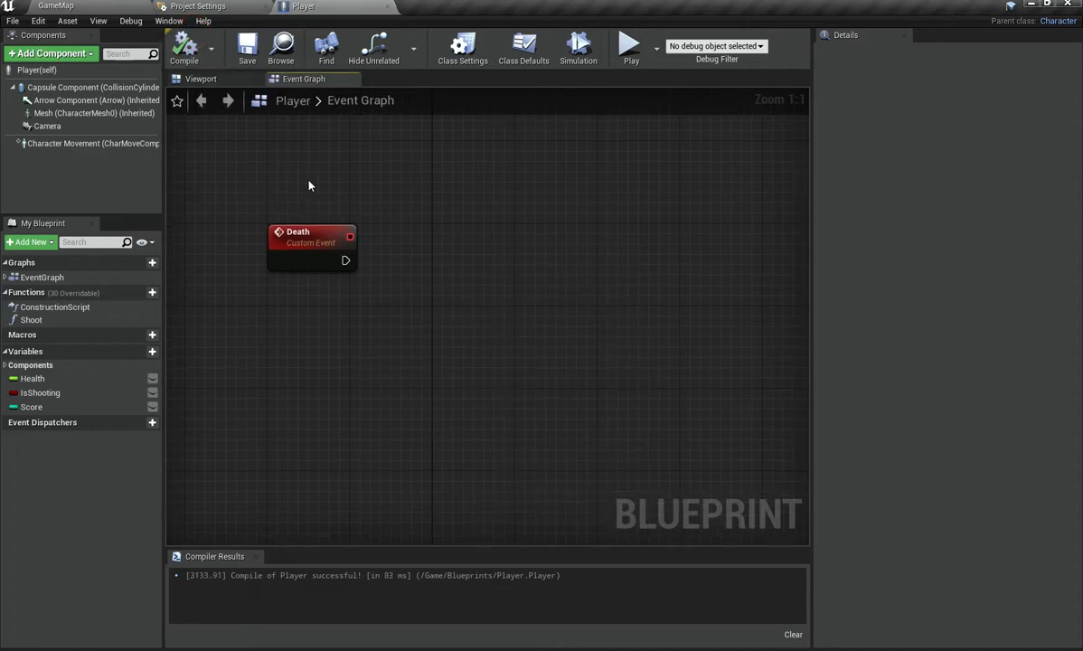
right_click(304, 188)
type("ge")
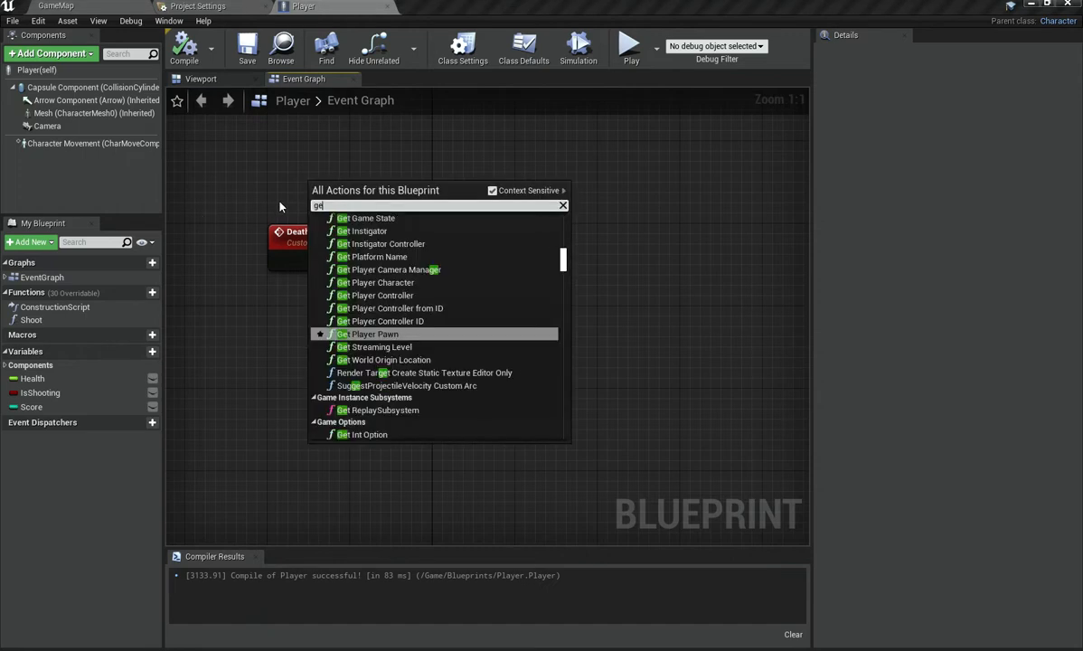
type("t controller")
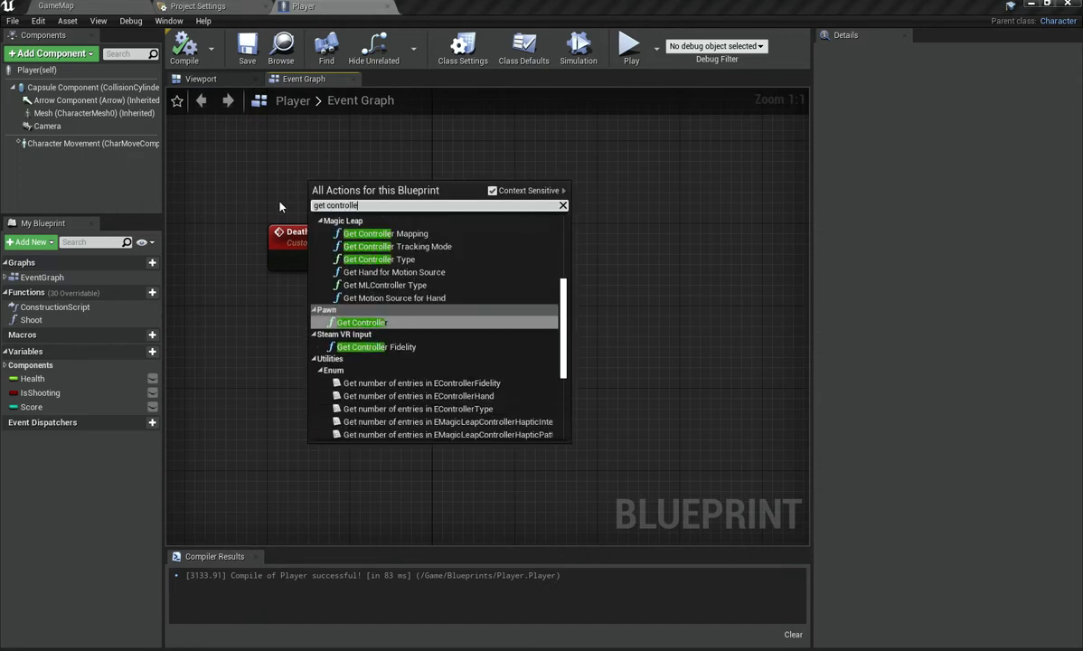
key("Up")
key("Up")
key("ctrl+a")
type("get player")
key("Up")
key("Up")
key("Up")
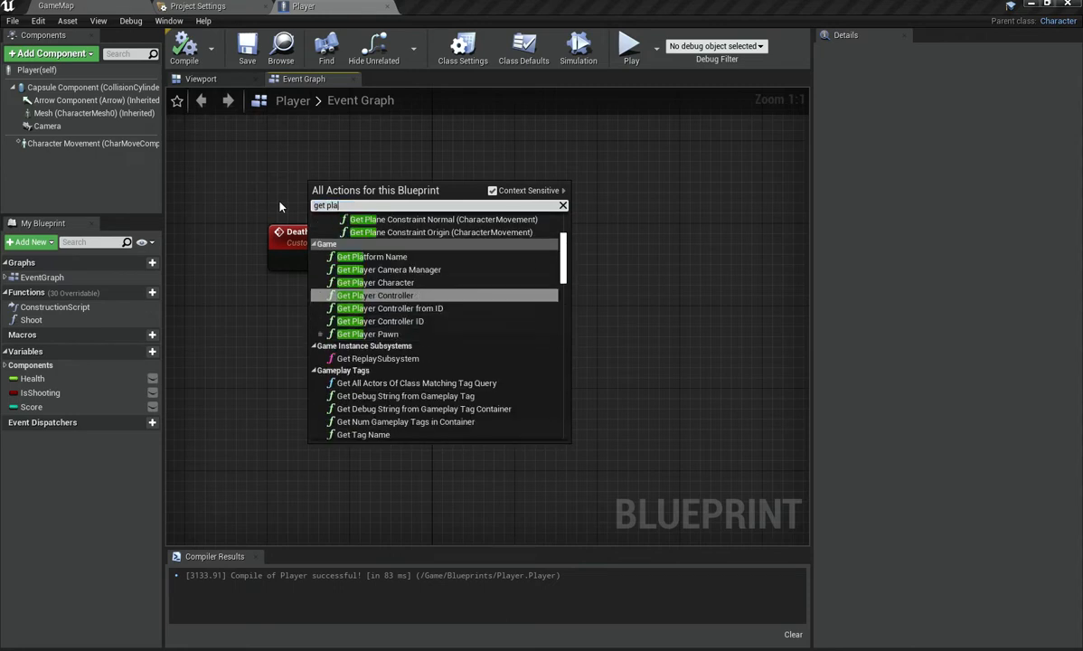
key("Return")
key("Up")
key("Up")
key("Left")
key("Left")
key("Left")
key("Left")
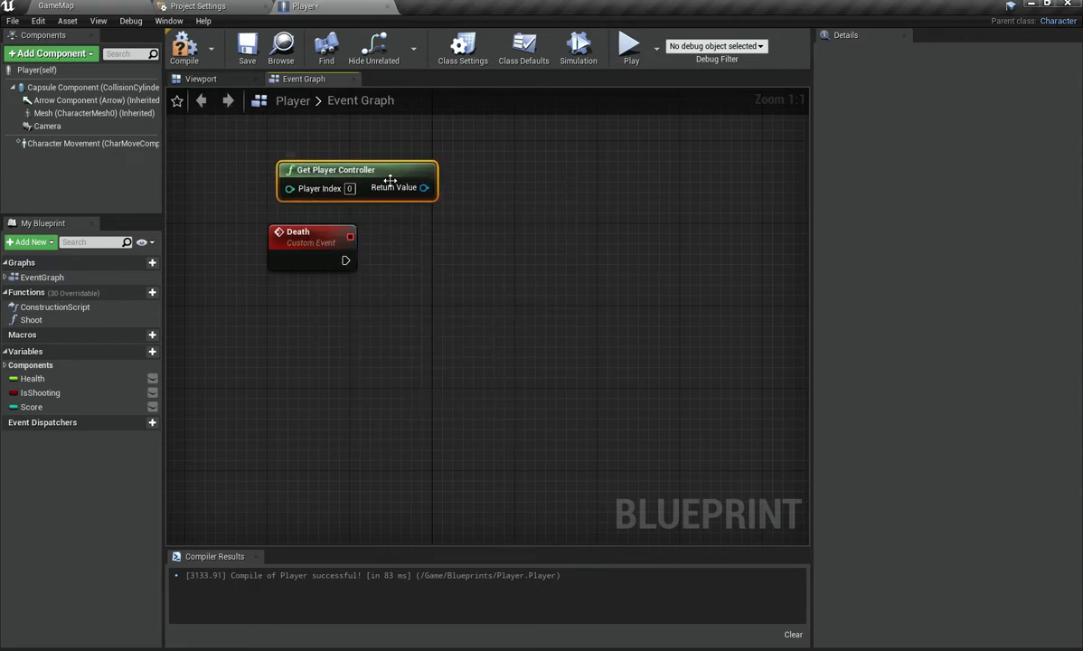
Step: From the player controller, add a Set Show Mouse Cursor node, wire the Death event into it, and enable Show Mouse Cursor
left_click_drag(390, 192, 514, 238)
type("set sd")
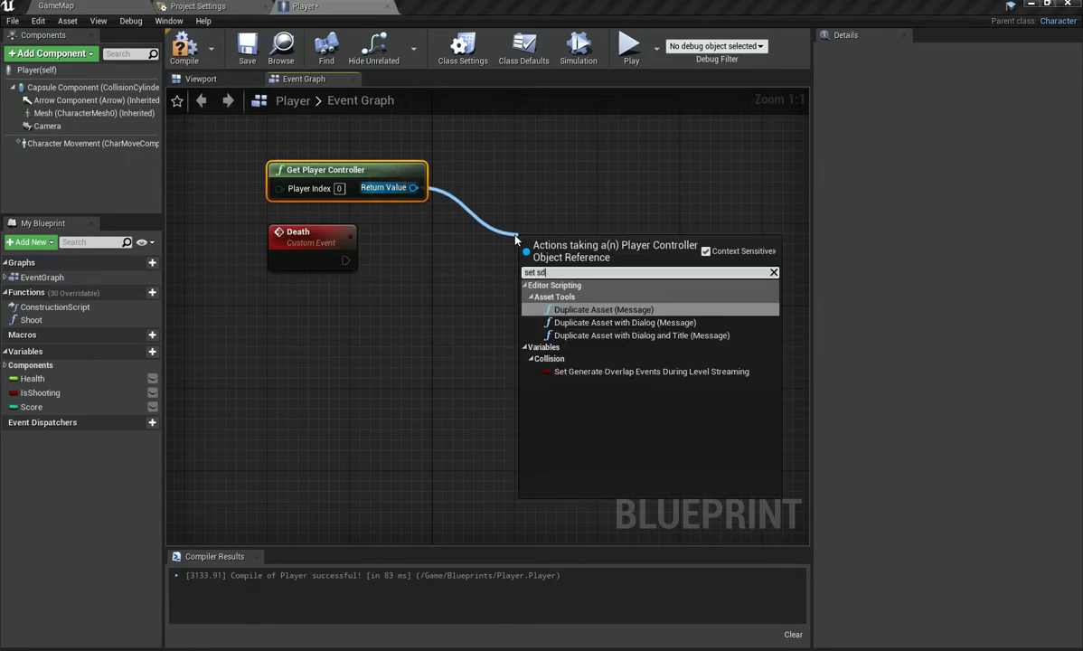
key("BackSpace")
type("how")
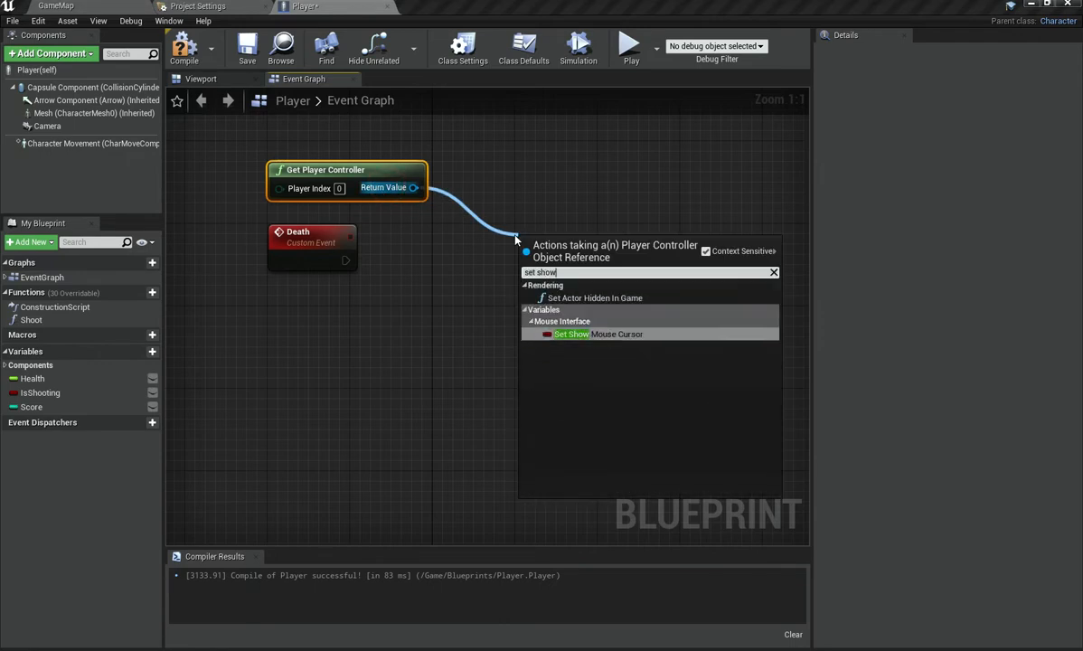
key("Return")
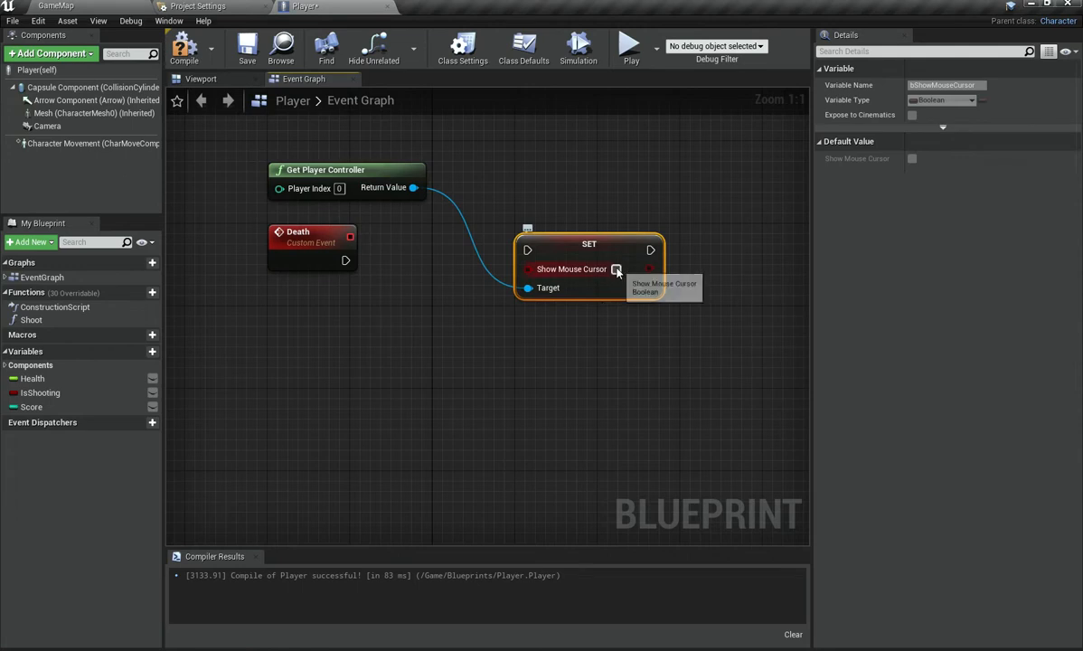
left_click_drag(347, 261, 534, 251)
left_click_drag(663, 261, 667, 271)
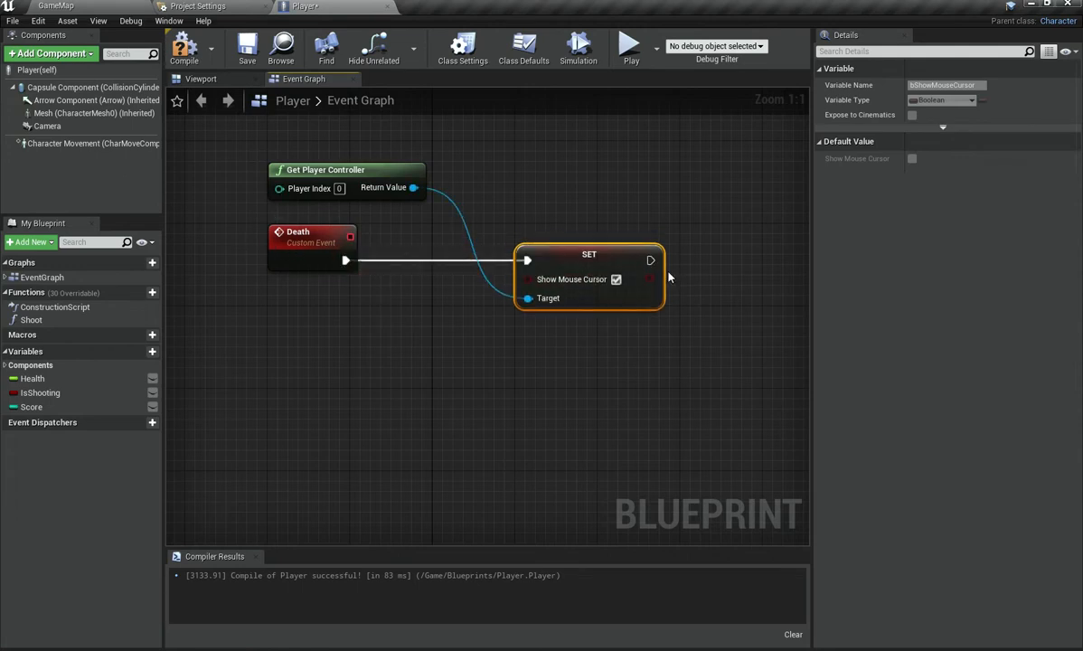
Step: Compile the blueprint and play-test the game, shooting around before exiting
left_click(184, 49)
left_click(630, 47)
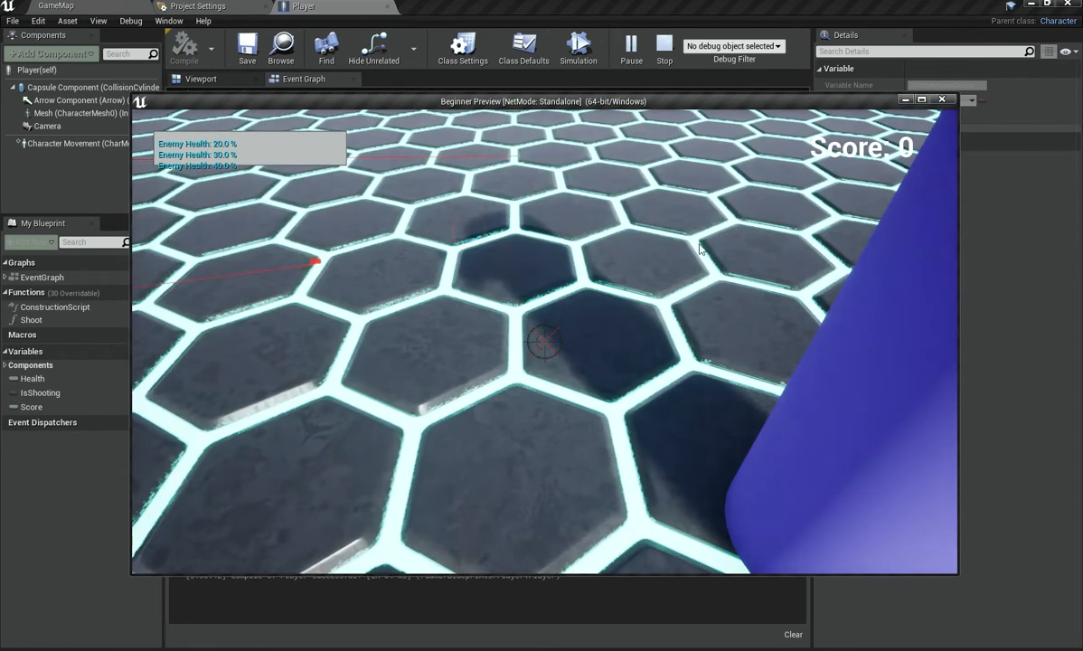
left_click(741, 230)
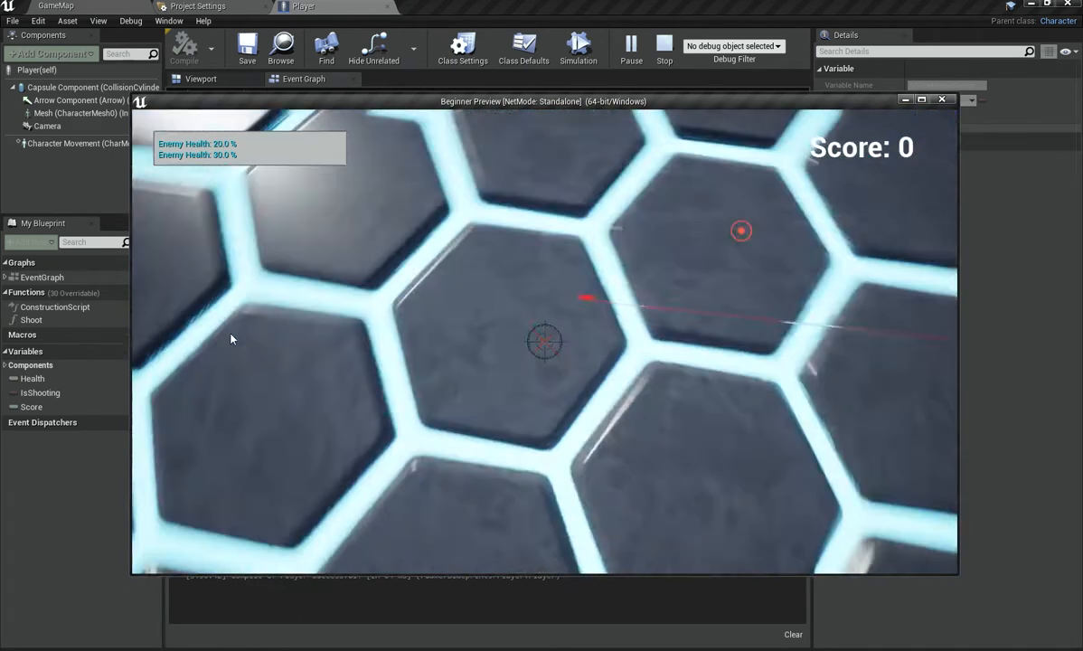
left_click(701, 282)
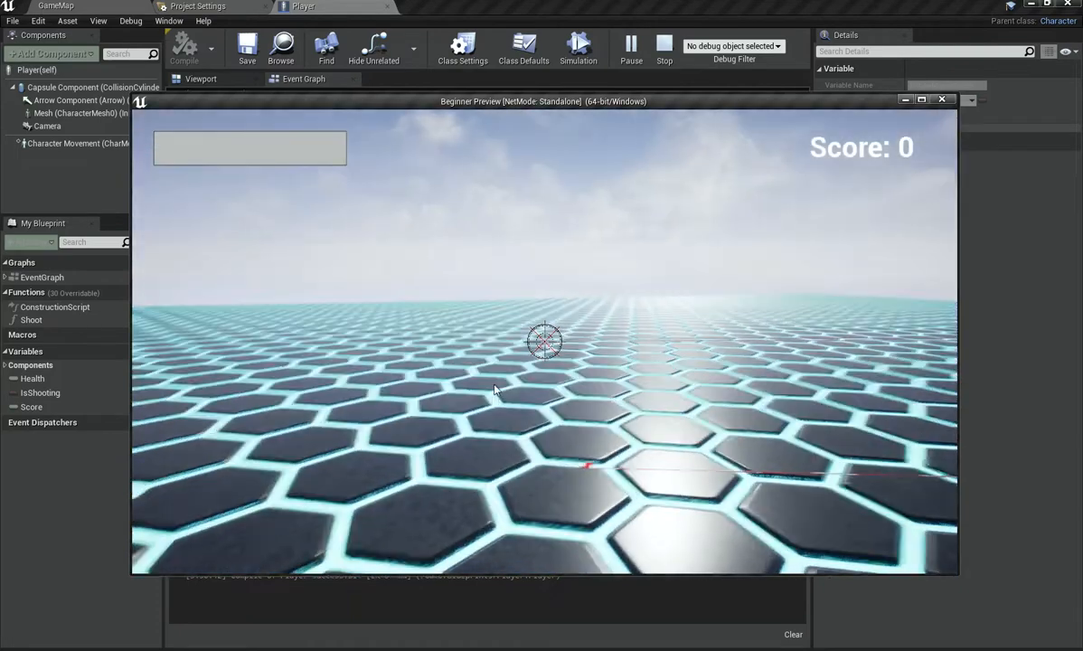
left_click(606, 370)
left_click_drag(428, 376, 645, 254)
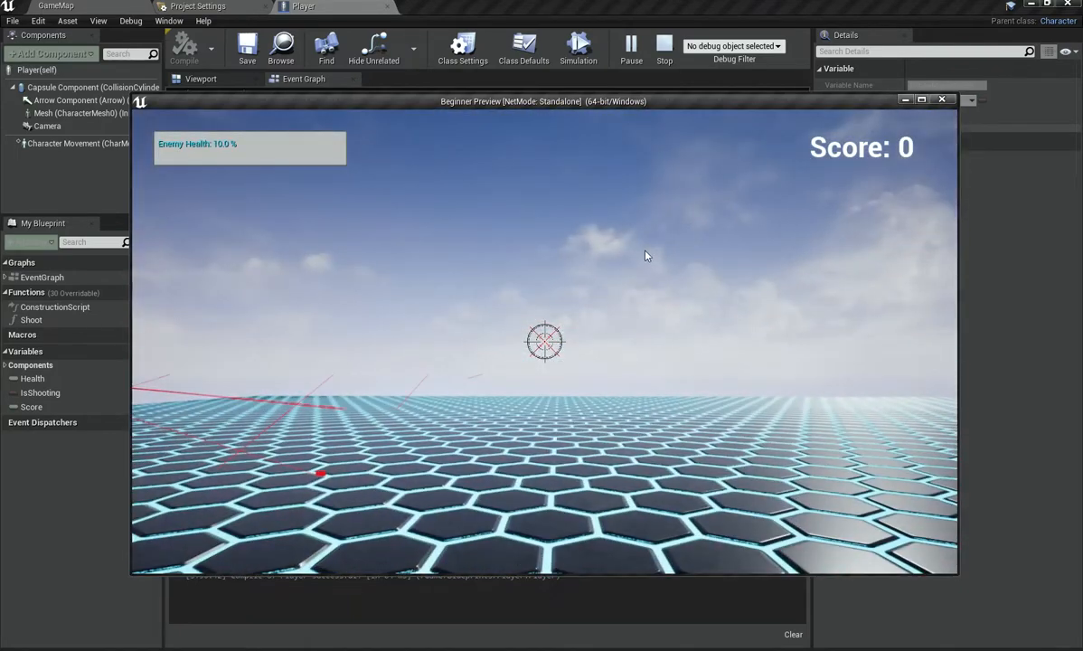
left_click(582, 194)
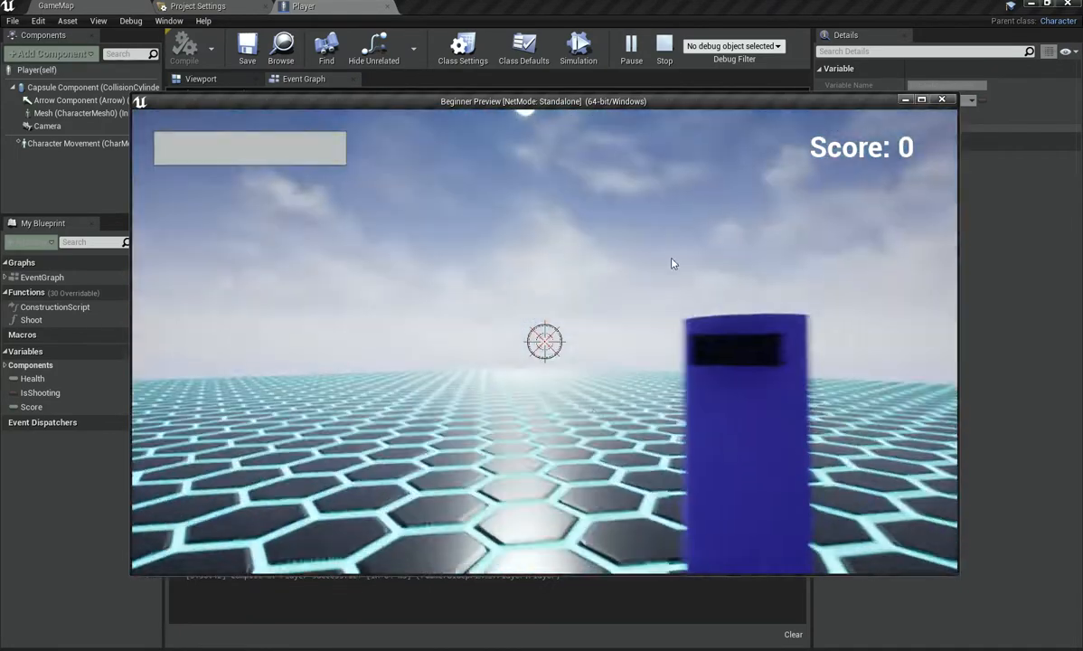
mouse_move(674, 287)
left_mouse_down()
mouse_move(826, 287)
mouse_move(760, 338)
mouse_move(769, 322)
mouse_move(597, 283)
mouse_move(458, 274)
mouse_move(627, 406)
mouse_move(592, 277)
mouse_move(575, 254)
left_mouse_up()
key("w")
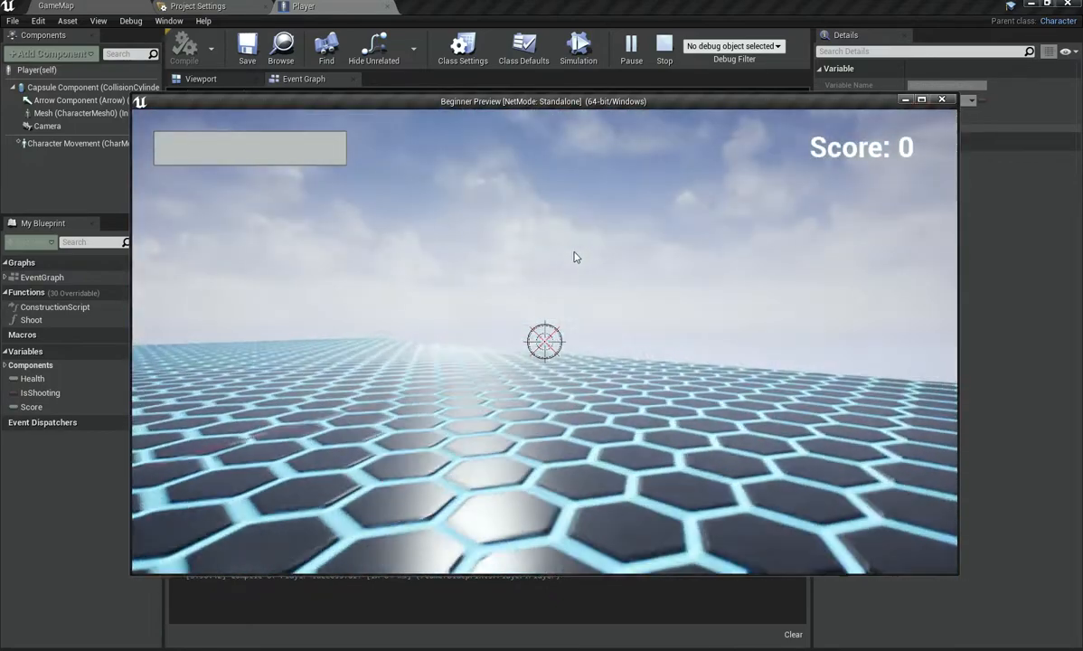
mouse_move(310, 380)
left_mouse_down()
mouse_move(143, 446)
mouse_move(179, 404)
mouse_move(620, 284)
mouse_move(420, 331)
mouse_move(447, 351)
mouse_move(529, 351)
left_mouse_up()
key("Escape")
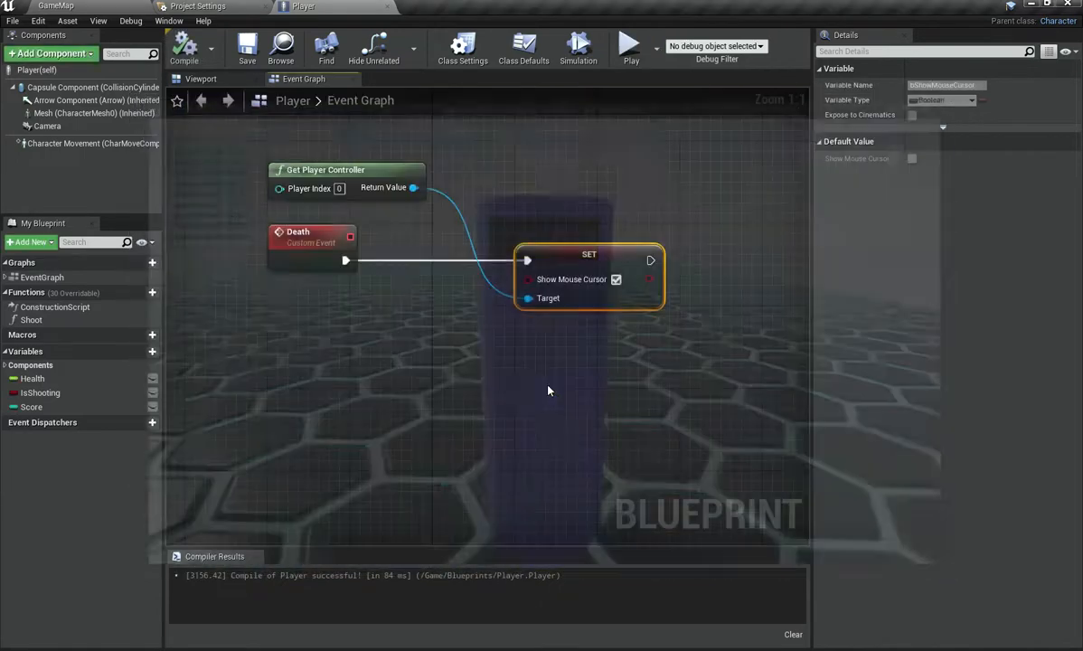
Step: Insert a Do Once node between the health Branch's False output and the Death call, then compile
right_click_drag(552, 398, 435, 498)
right_click_drag(612, 262, 262, 361)
left_click(432, 401)
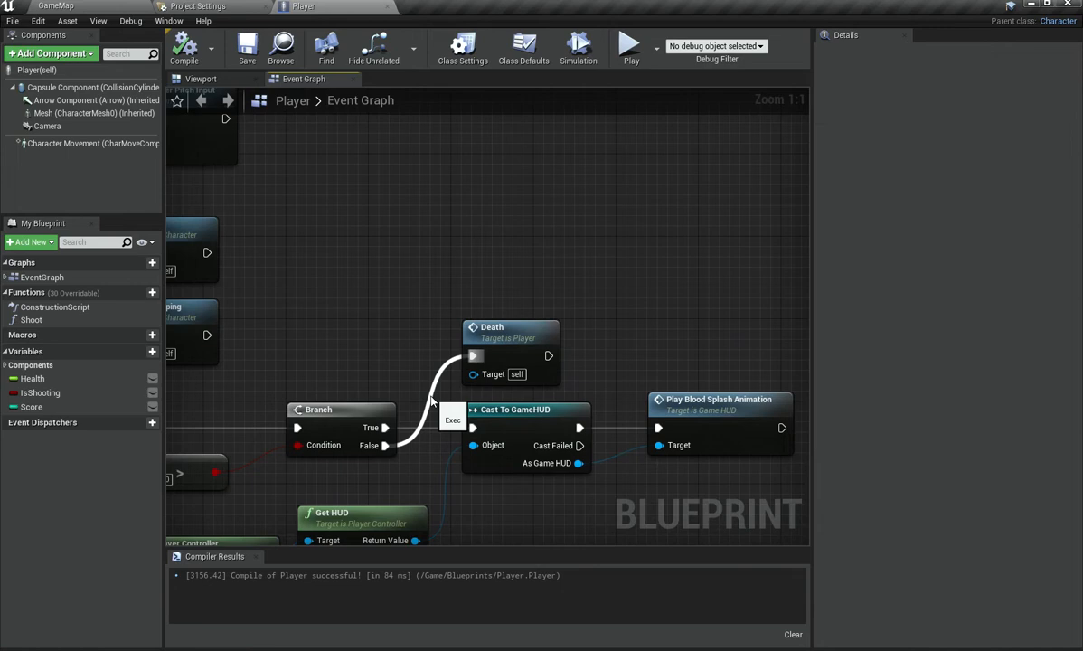
double_click(430, 398)
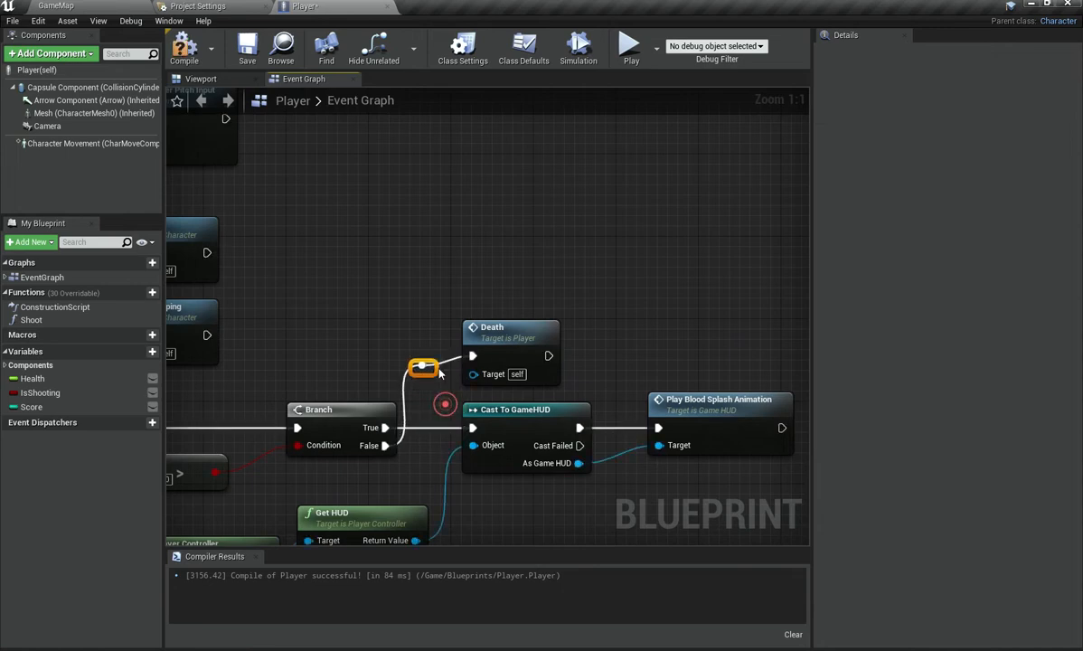
left_click_drag(500, 333, 657, 306)
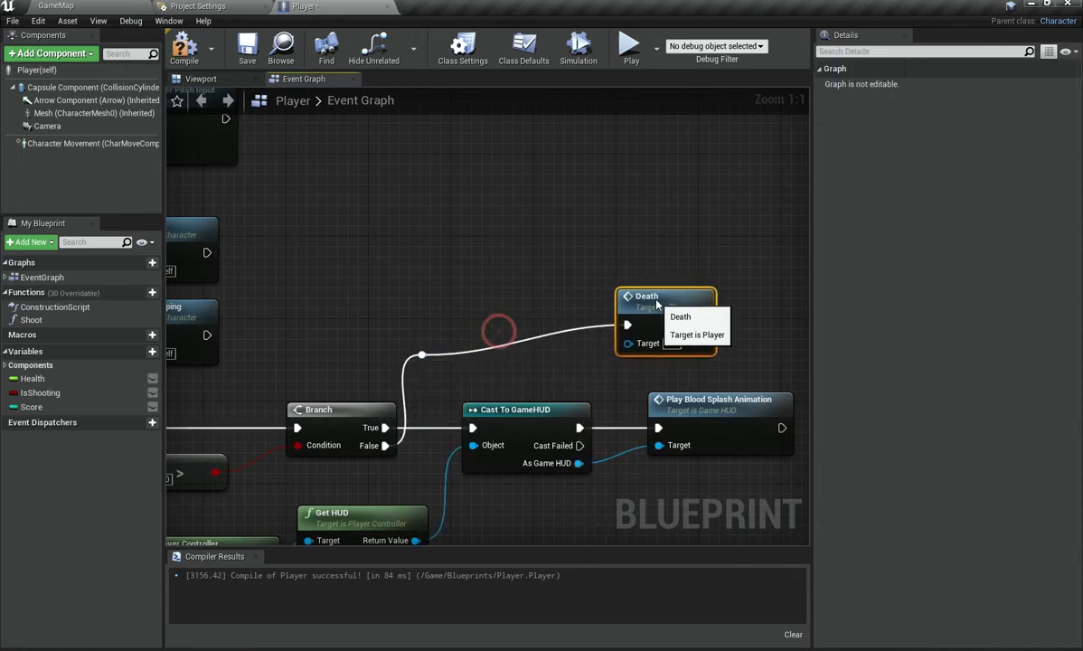
left_click_drag(427, 361, 481, 324)
type("do once")
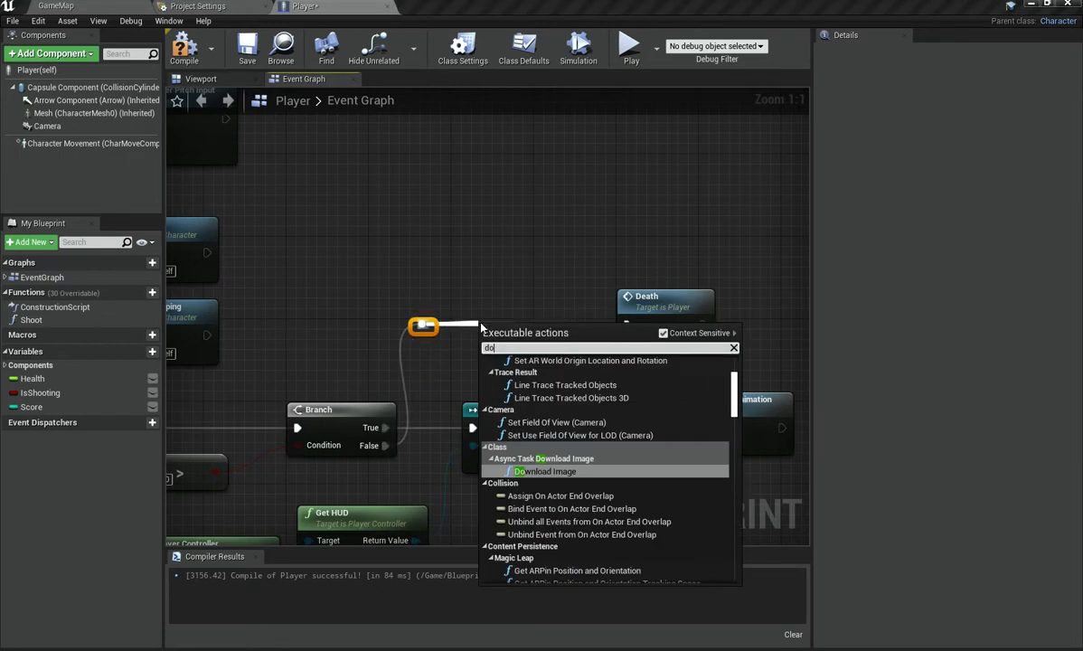
key("Return")
left_click_drag(484, 327, 484, 307)
left_click_drag(644, 297, 684, 296)
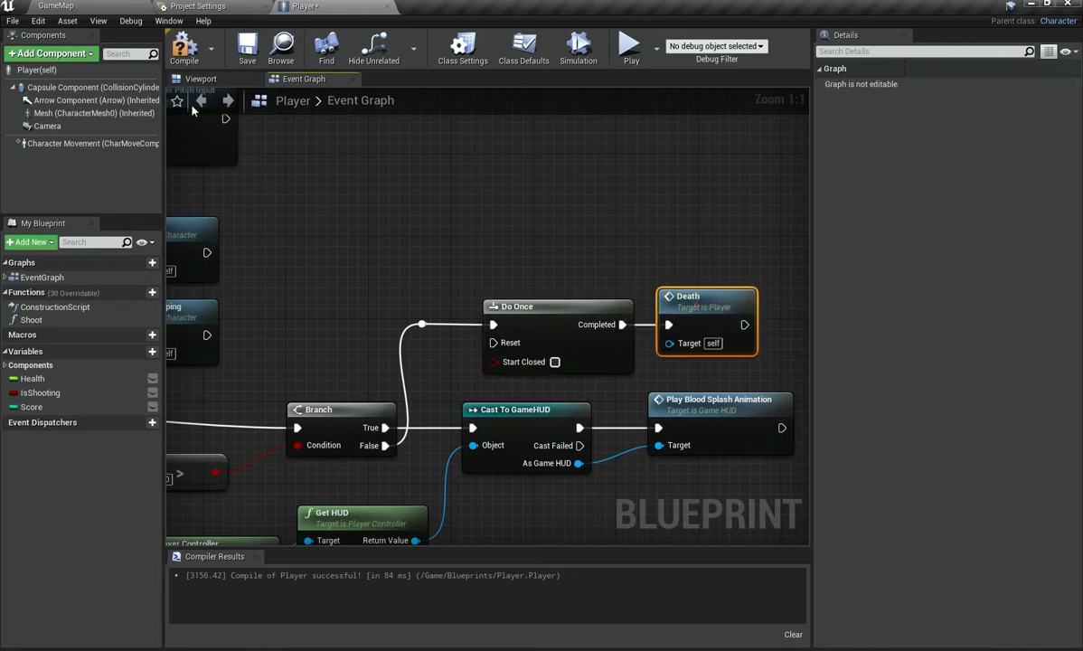
left_click(190, 47)
Step: Play-test the game again and save the blueprint
scroll(541, 217, "down", 3)
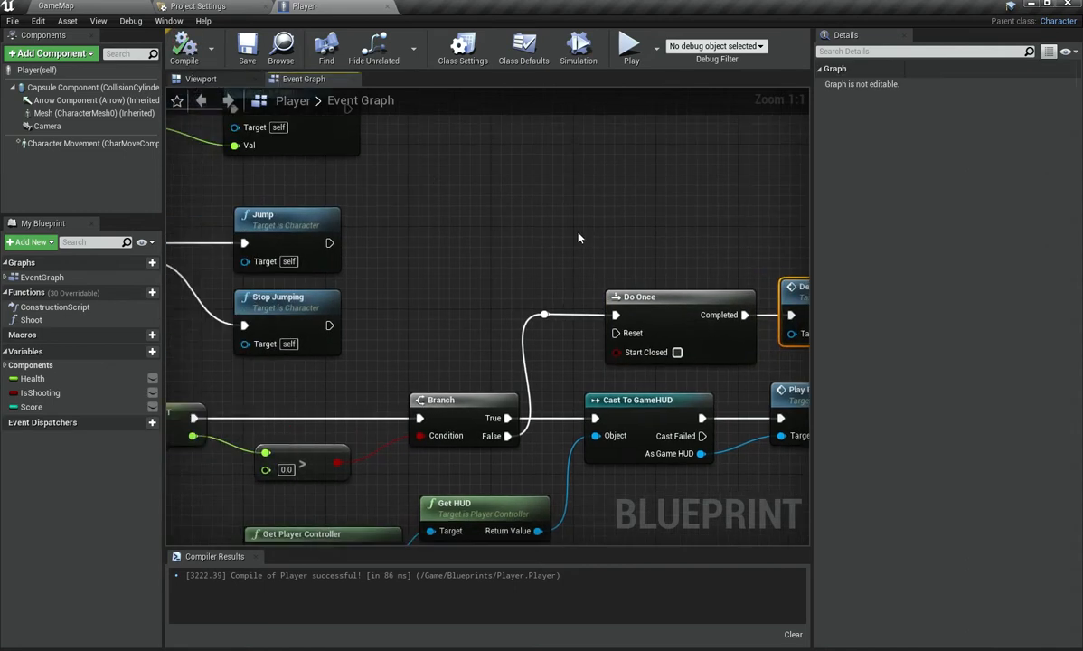
left_click(443, 292)
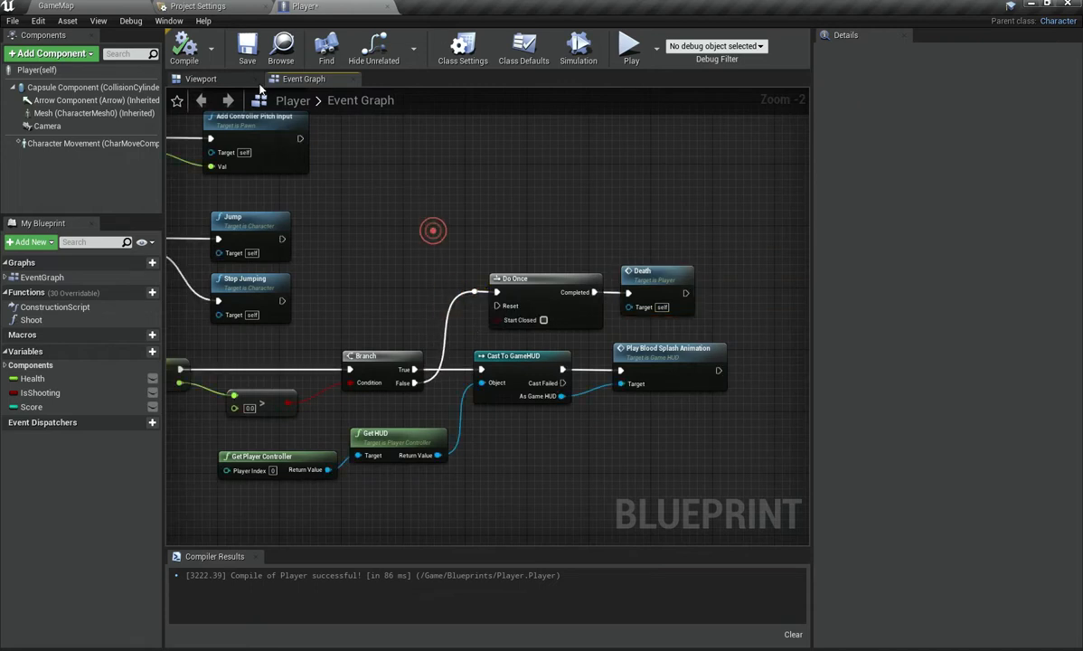
right_click_drag(419, 248, 546, 94)
right_click_drag(370, 425, 648, 224)
right_click_drag(296, 497, 463, 453)
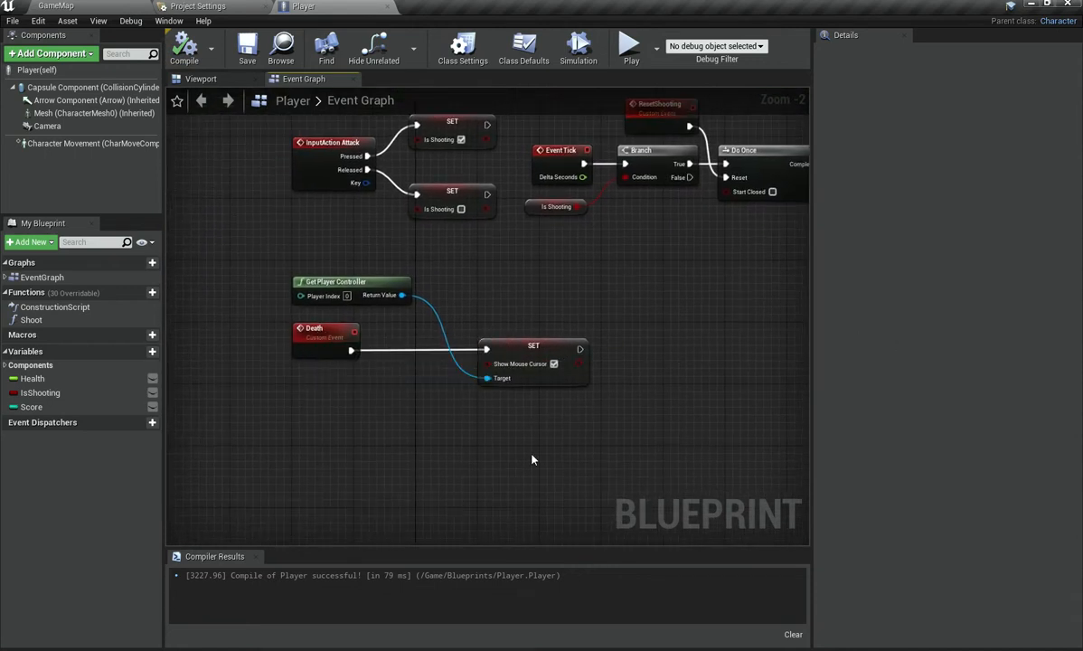
scroll(532, 460, "up", 2)
left_click(624, 52)
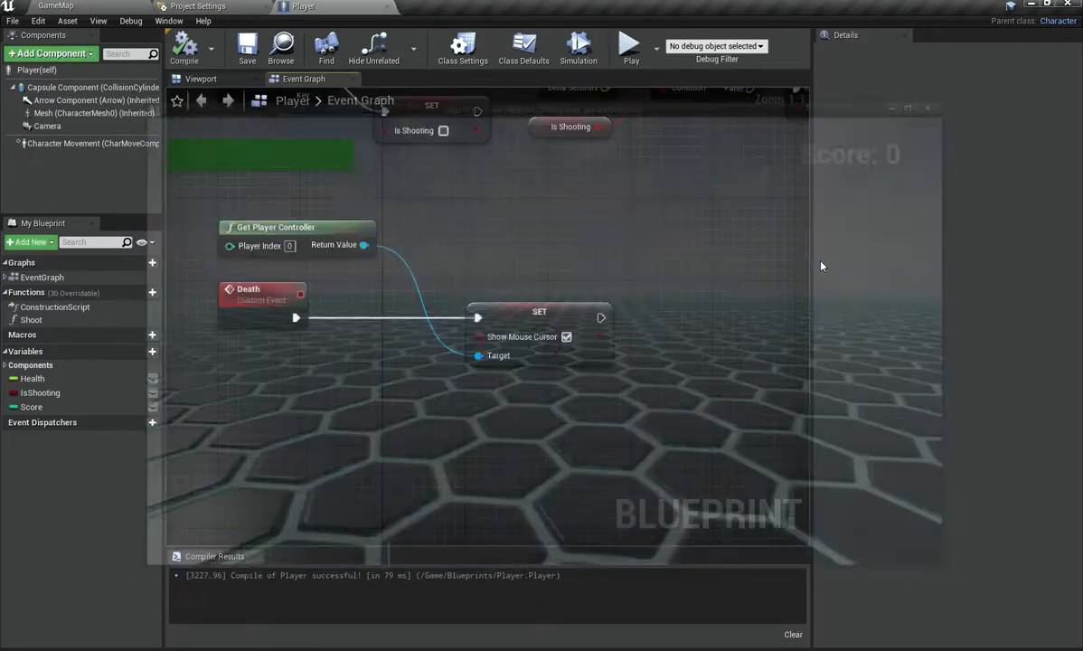
key("ctrl+s")
Step: Add a Disable Input node after the Set Show Mouse Cursor node in the Death event chain
right_click_drag(609, 303, 637, 323)
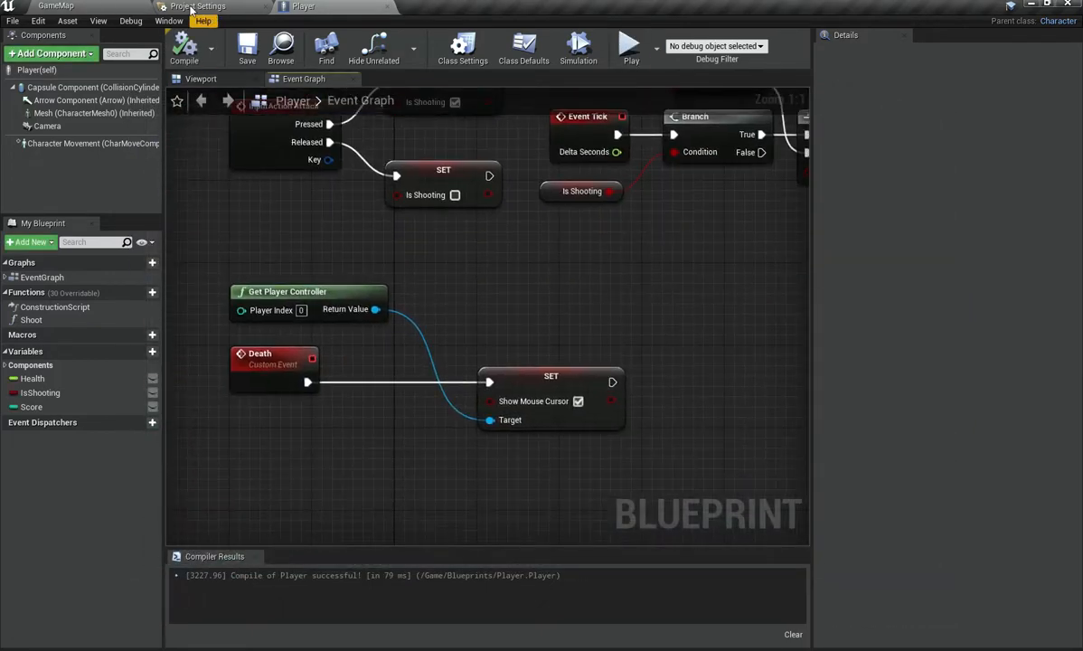
right_click_drag(581, 415, 491, 388)
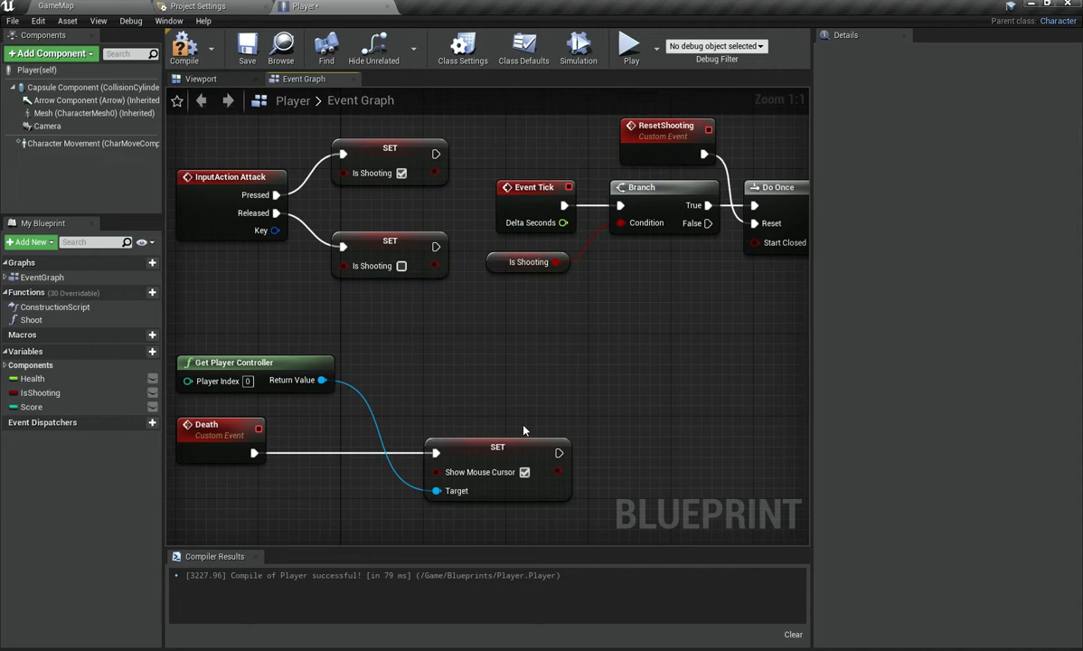
right_click_drag(524, 430, 507, 323)
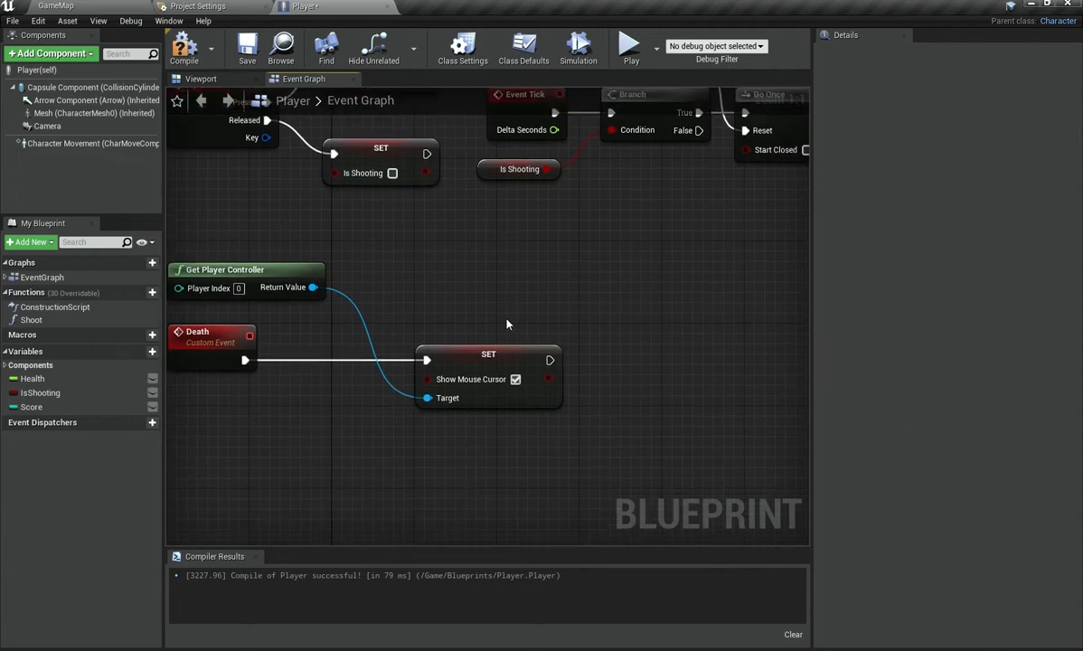
right_click(656, 364)
type("disa")
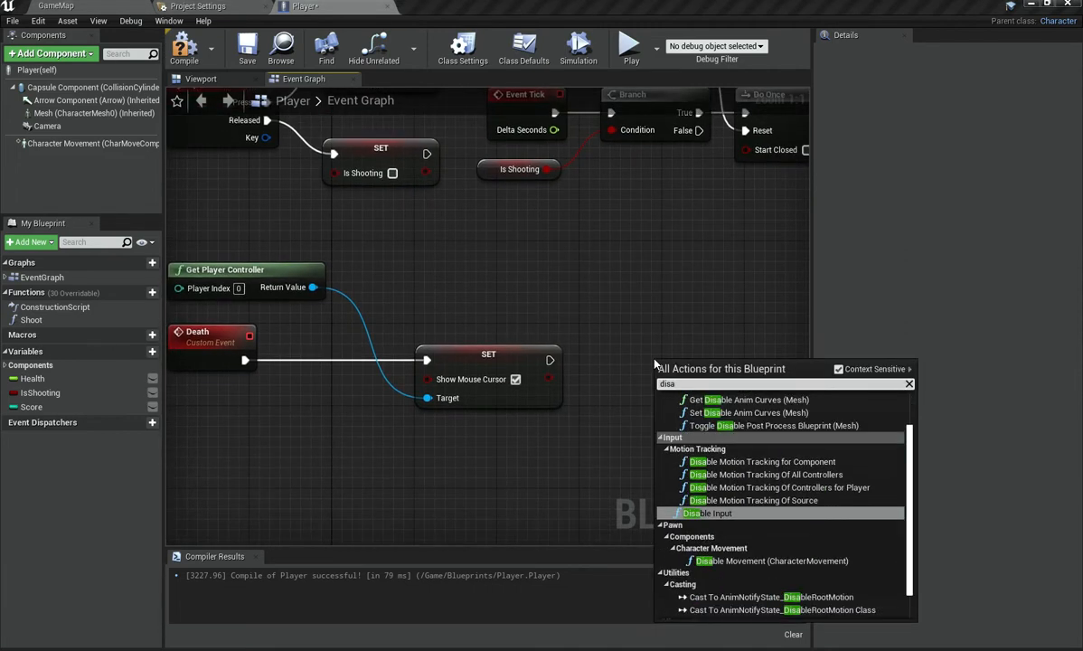
key("Return")
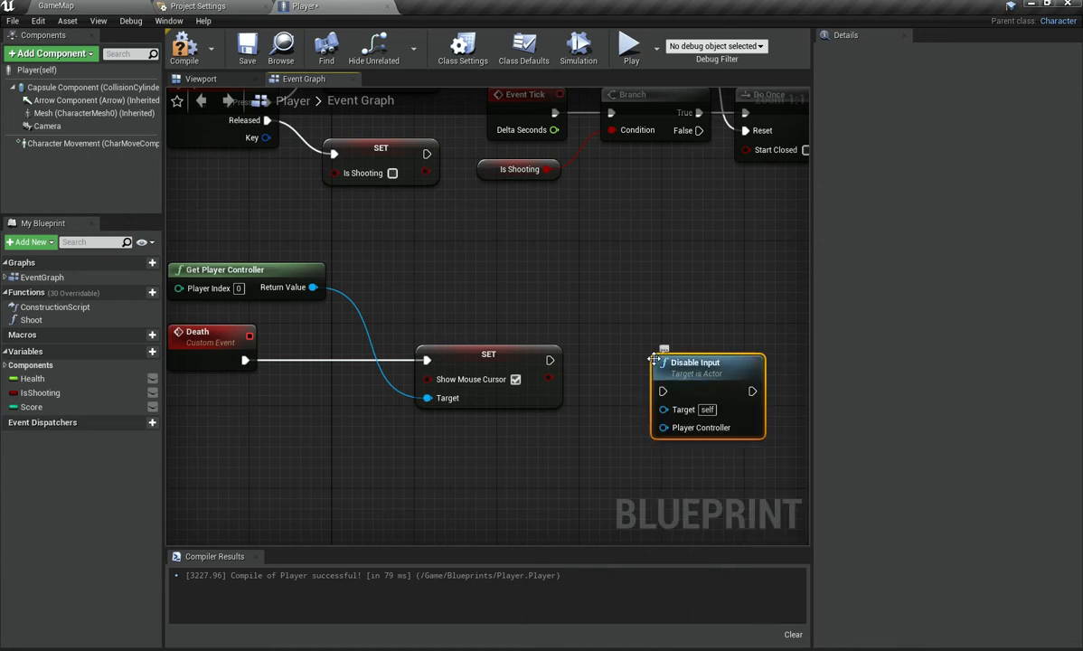
key("Down")
key("Left")
key("Left")
key("Left")
key("Up")
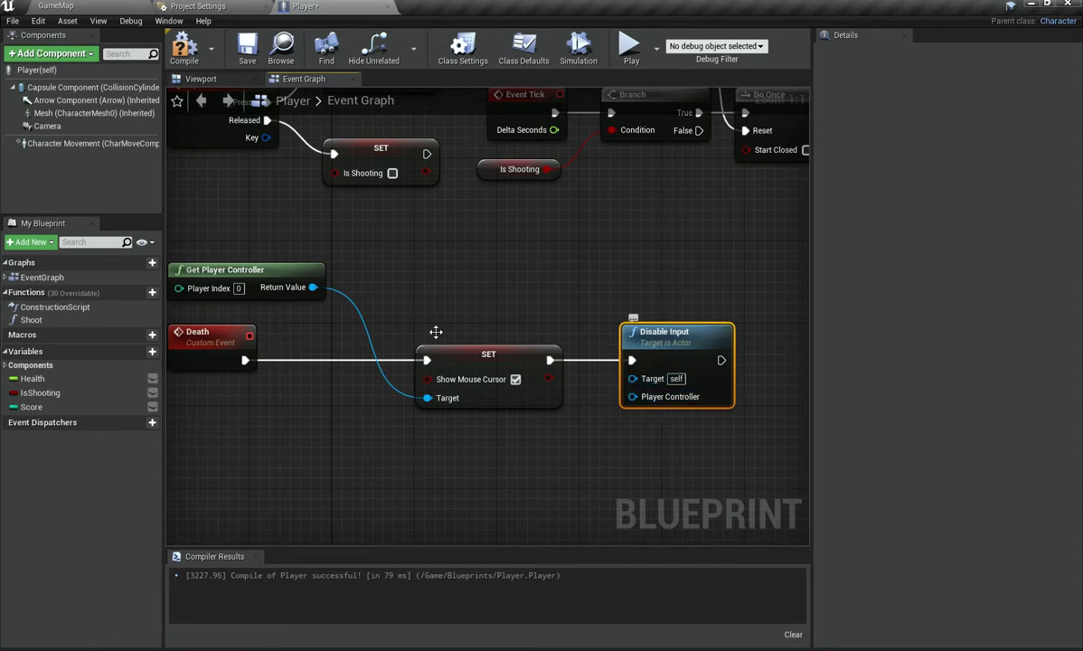
Step: Connect Get Player Controller's return value to Disable Input's Player Controller pin and add a reroute point on that wire
left_click_drag(651, 406, 655, 401)
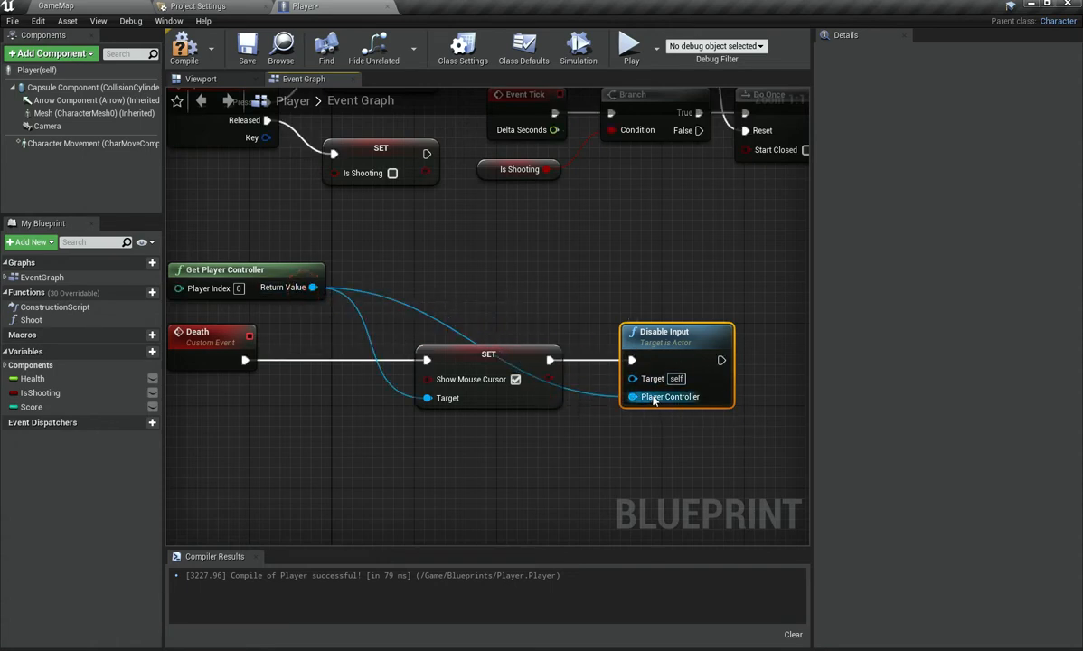
double_click(449, 329)
left_click_drag(448, 329, 500, 318)
left_click(443, 296)
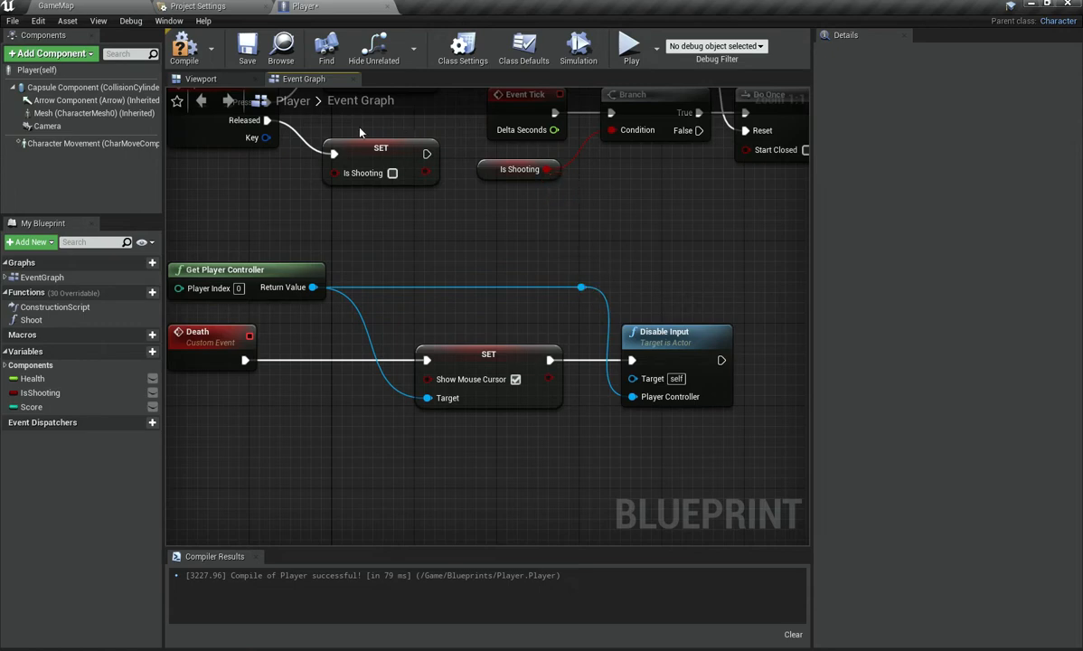
Step: Compile the blueprint and play-test the game
left_click(184, 50)
left_click(630, 50)
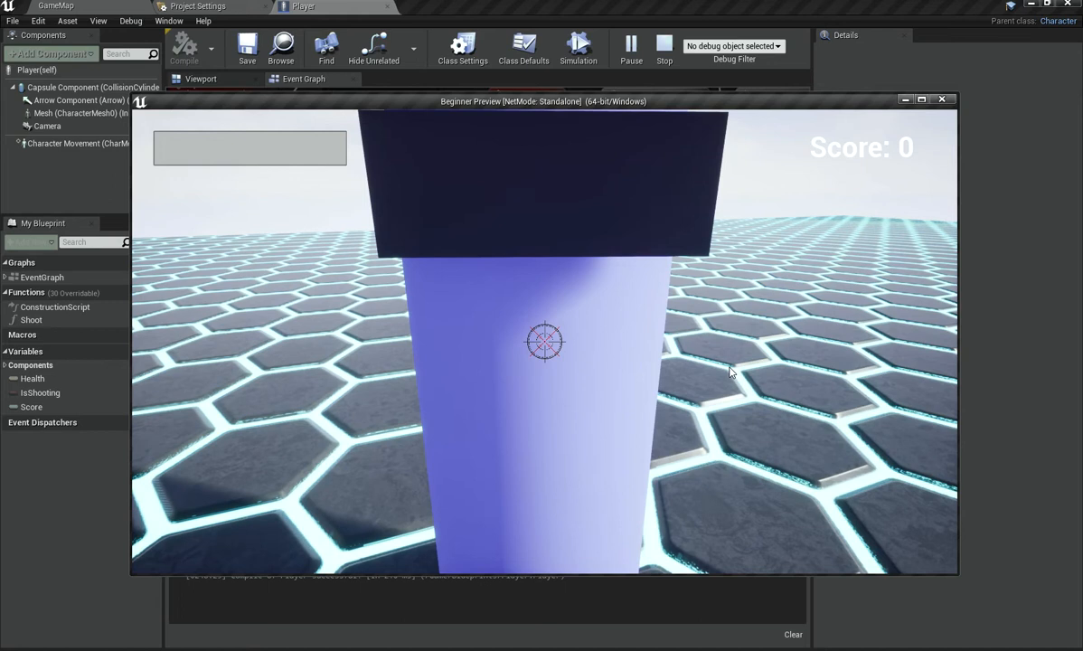
key("Escape")
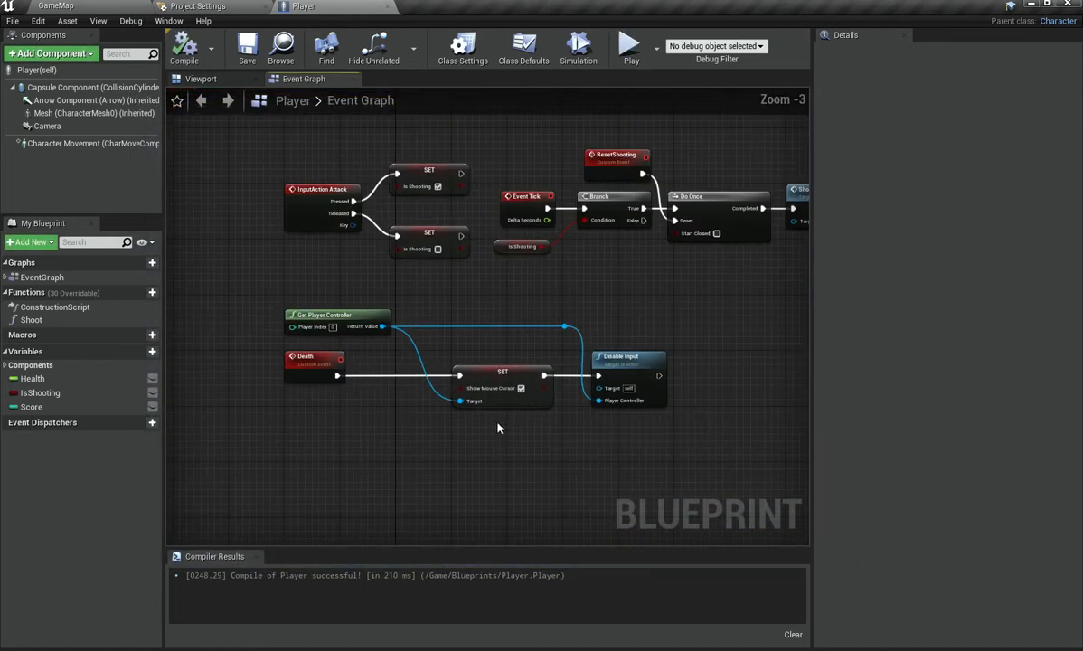
scroll(497, 427, "up", 3)
right_click_drag(343, 416, 374, 389)
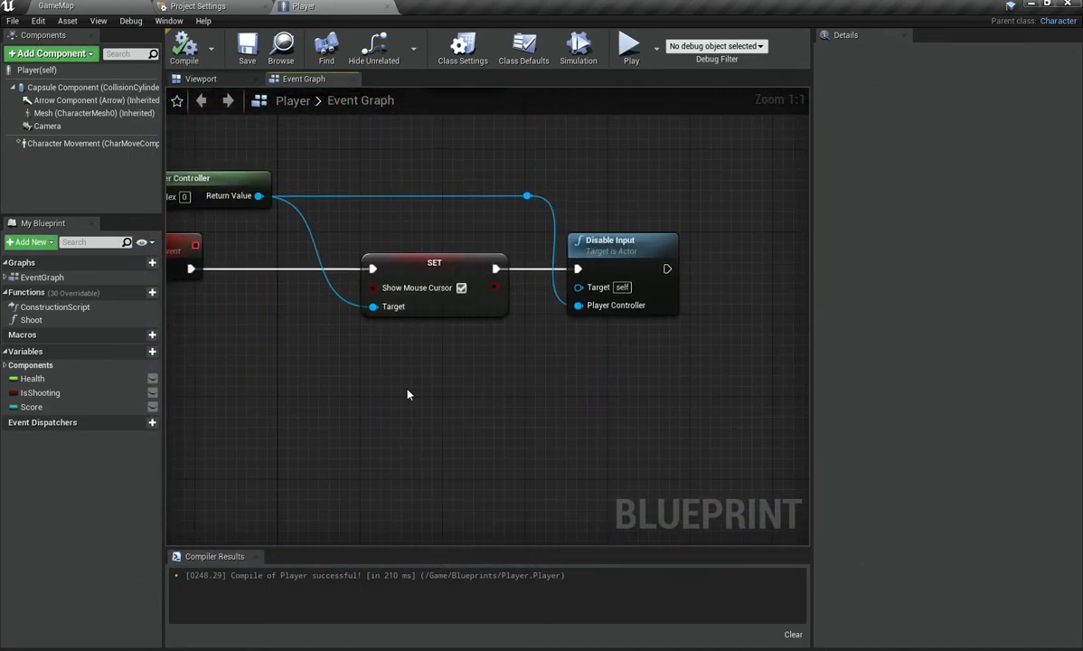
Step: Open the UI folder in the content browser and create a new Widget Blueprint there
left_click(54, 6)
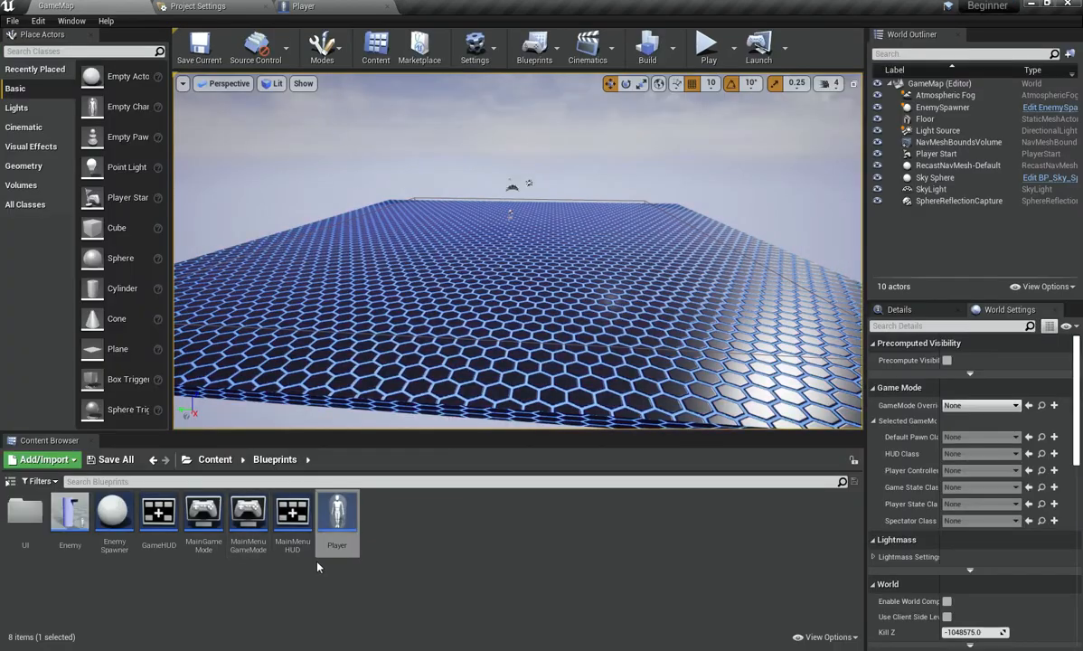
double_click(25, 516)
right_click(185, 500)
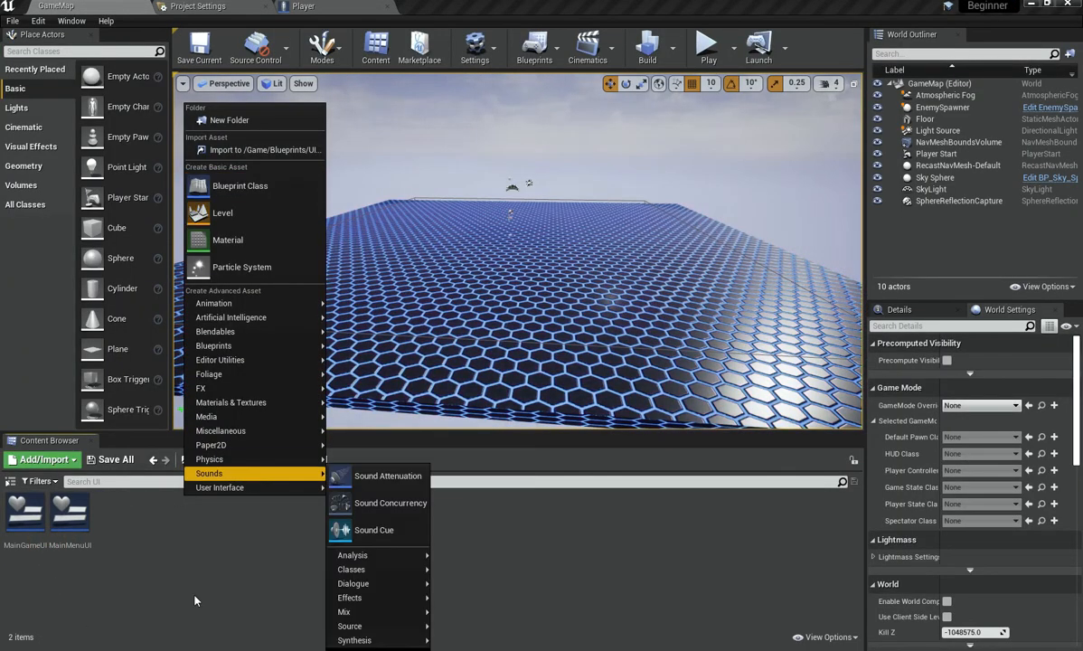
left_click(193, 594)
right_click(169, 534)
mouse_move(215, 558)
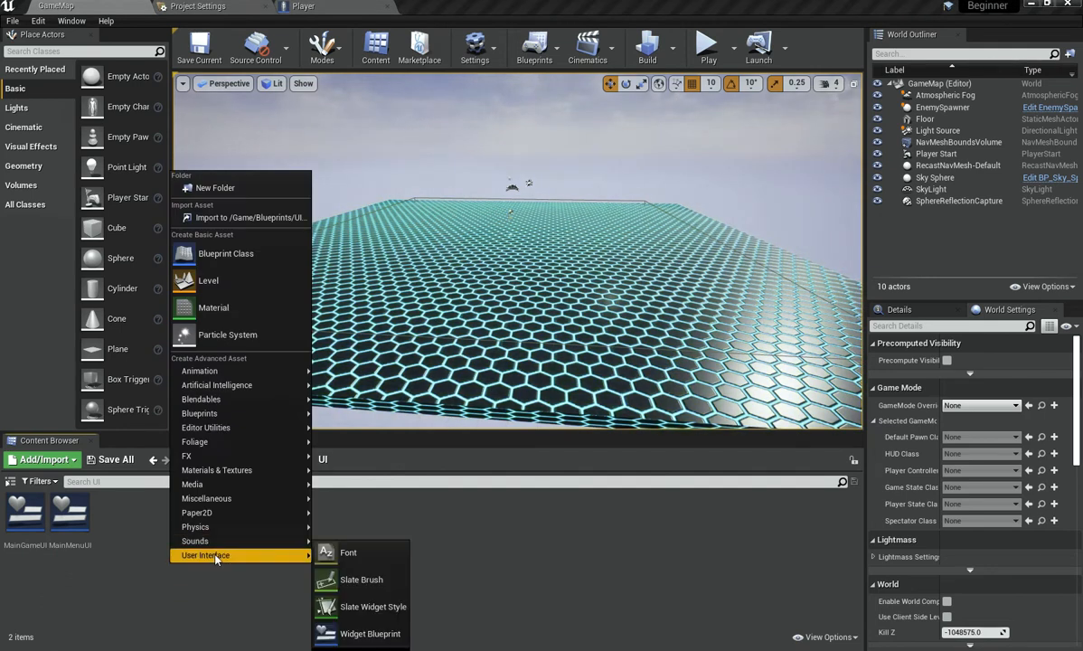
left_click(371, 633)
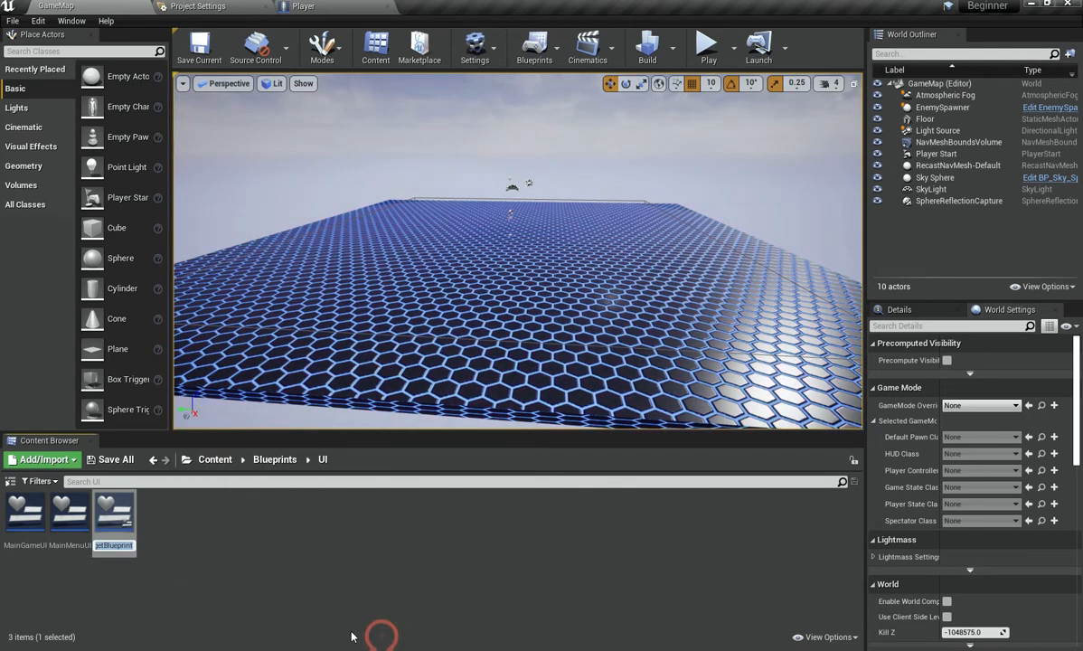
Step: Name the new Widget Blueprint DeathScreen and open it for editing
type("Death")
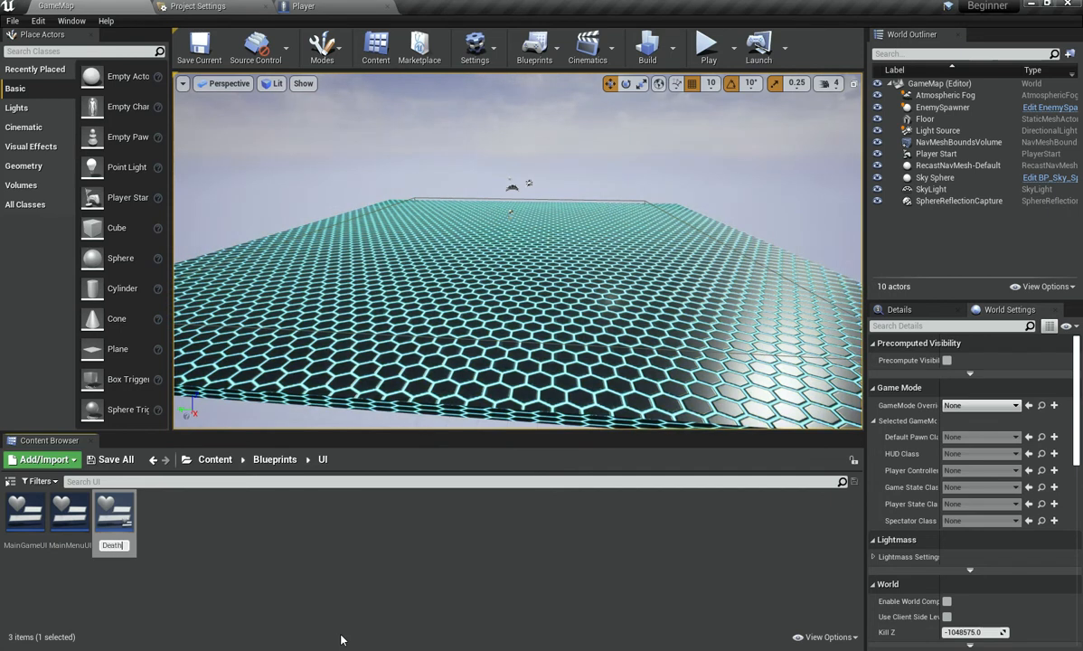
type("Screen")
key("Return")
key("Return")
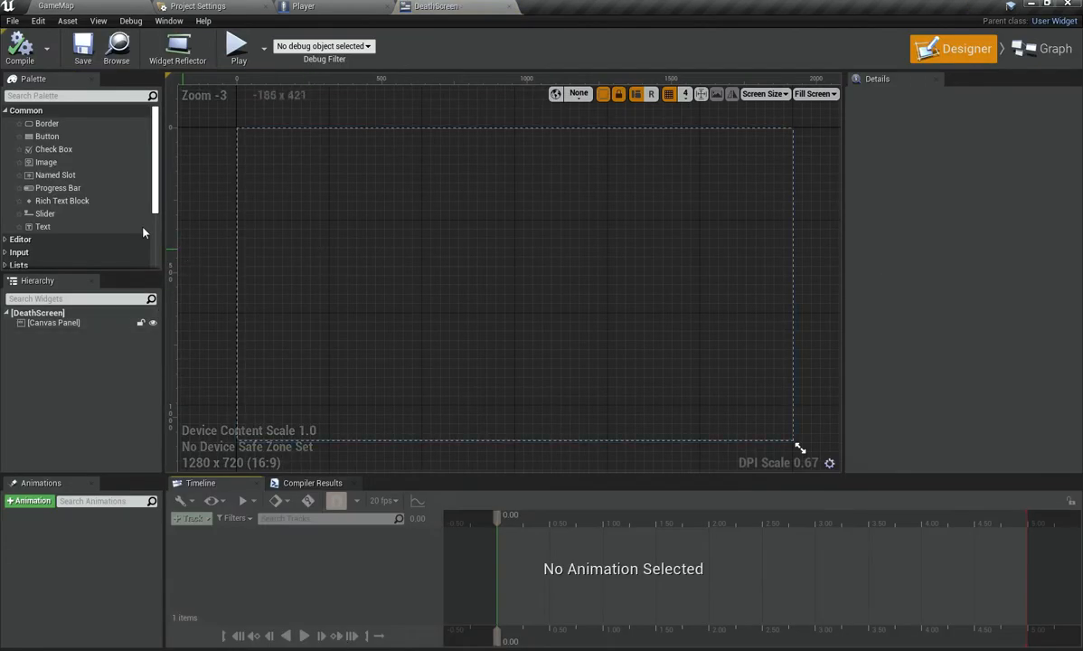
Step: Add an Image to the DeathScreen canvas and set its anchors to stretch across the full screen
left_click_drag(62, 162, 488, 257)
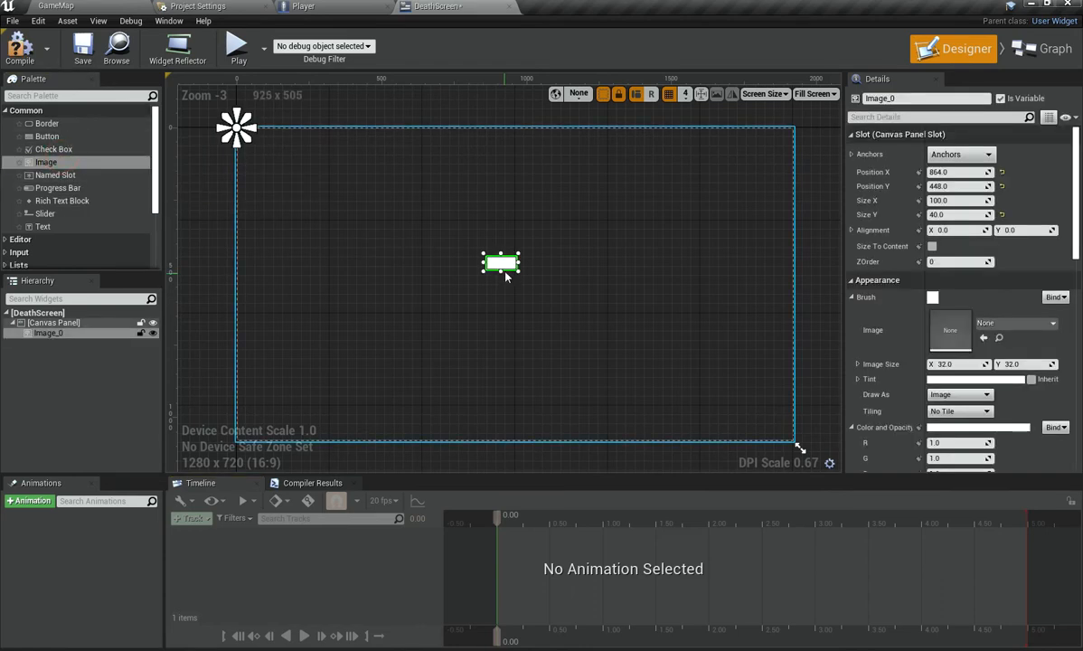
left_click(967, 155)
left_click(1059, 328)
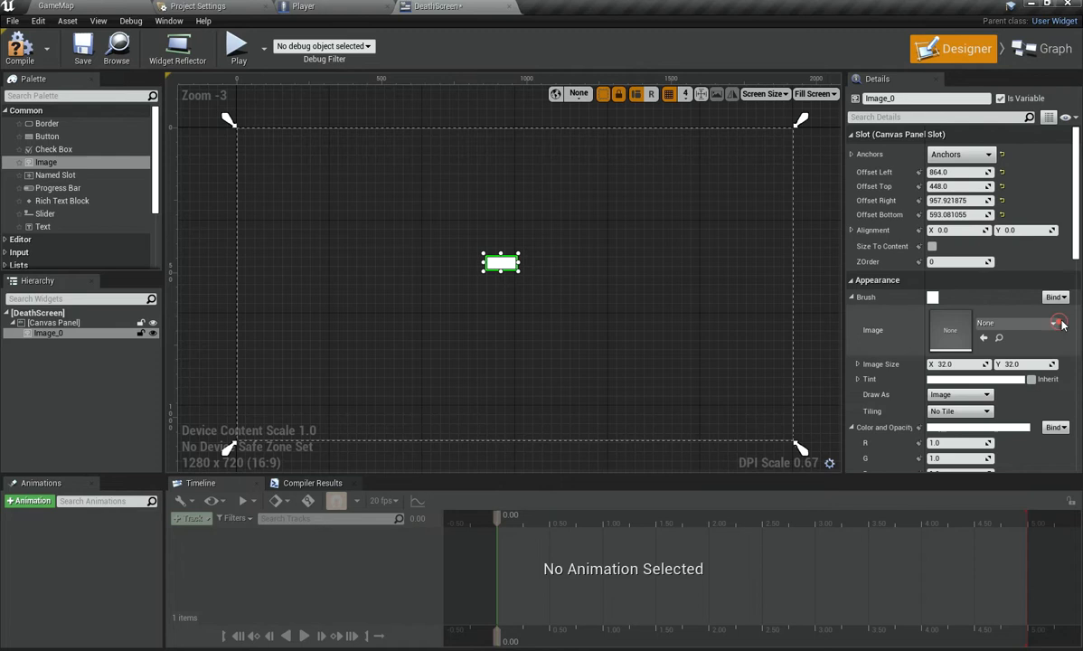
Step: Set the image's left, top, right and bottom offsets to 0 so it fills the screen, and compile
left_click(1002, 171)
left_click(1001, 186)
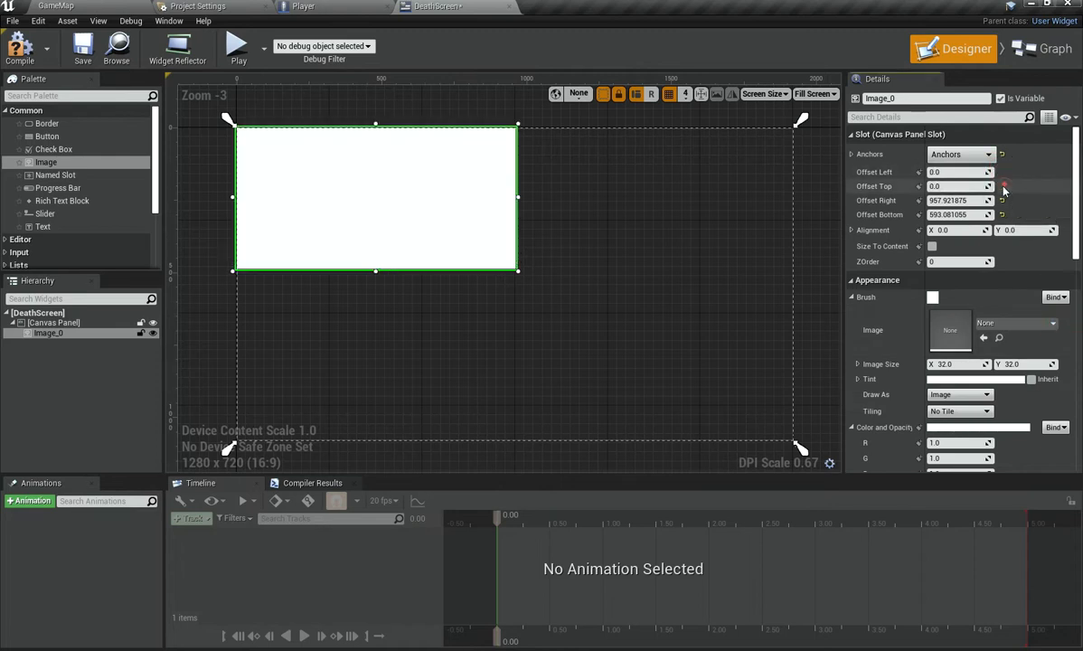
type("0")
left_click(962, 215)
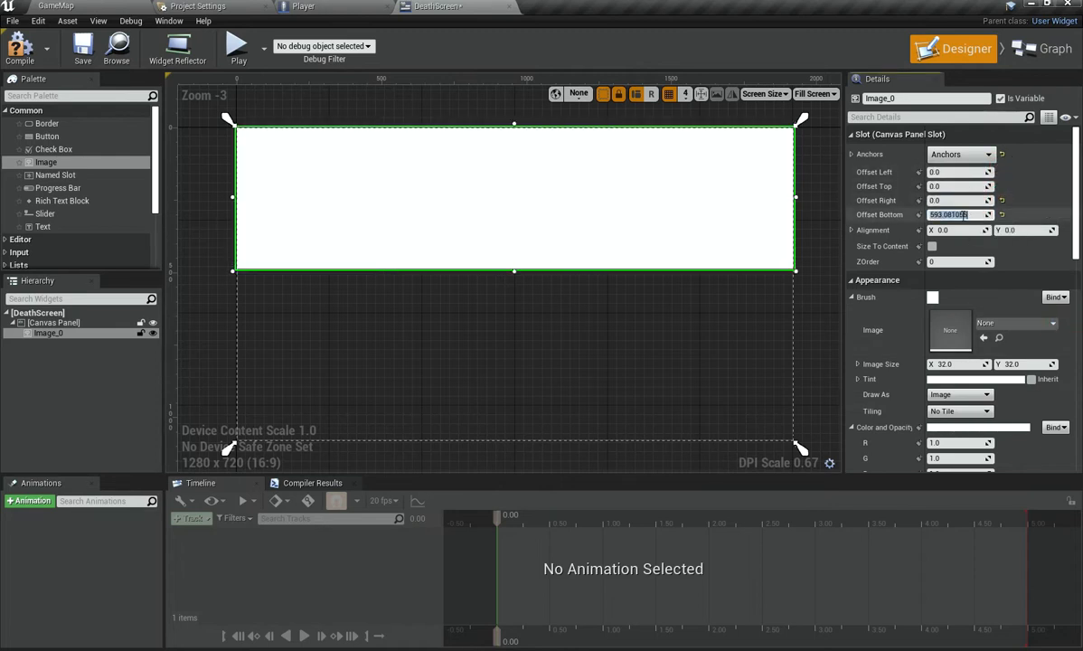
type("0")
key("Return")
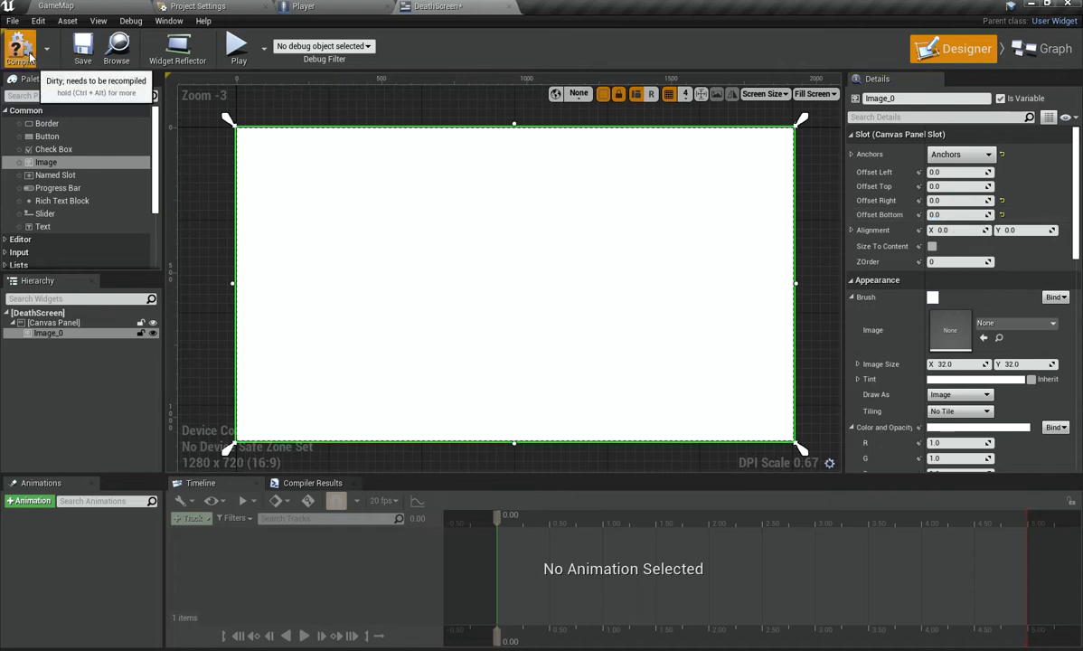
left_click(30, 52)
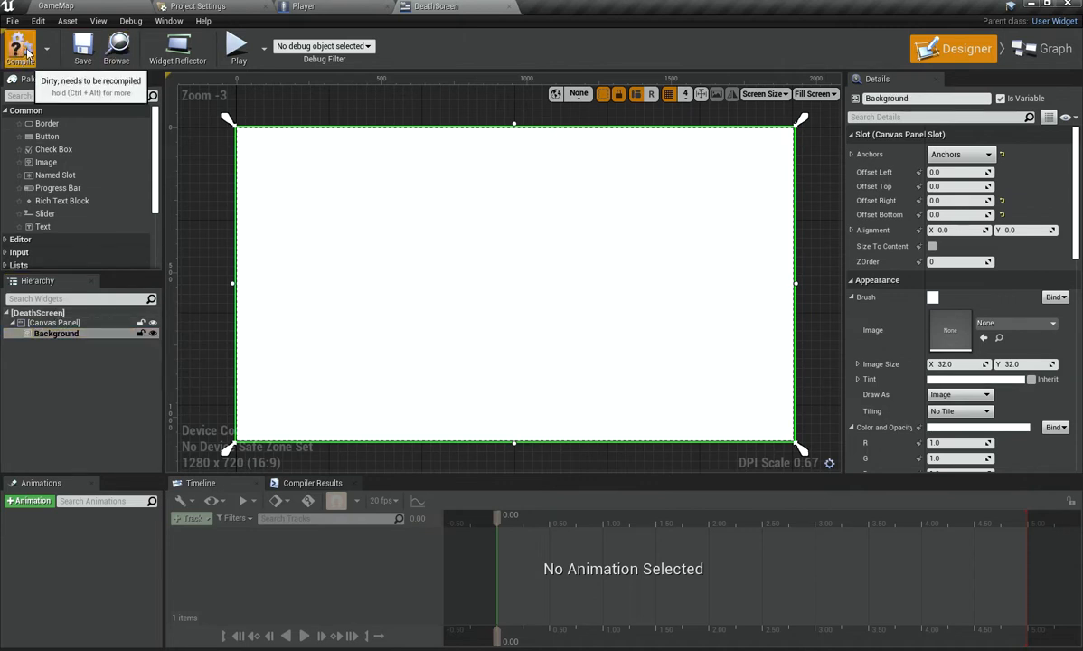
Step: Return to the Player blueprint's Death chain, undo a stray node move, and compile
left_click(364, 5)
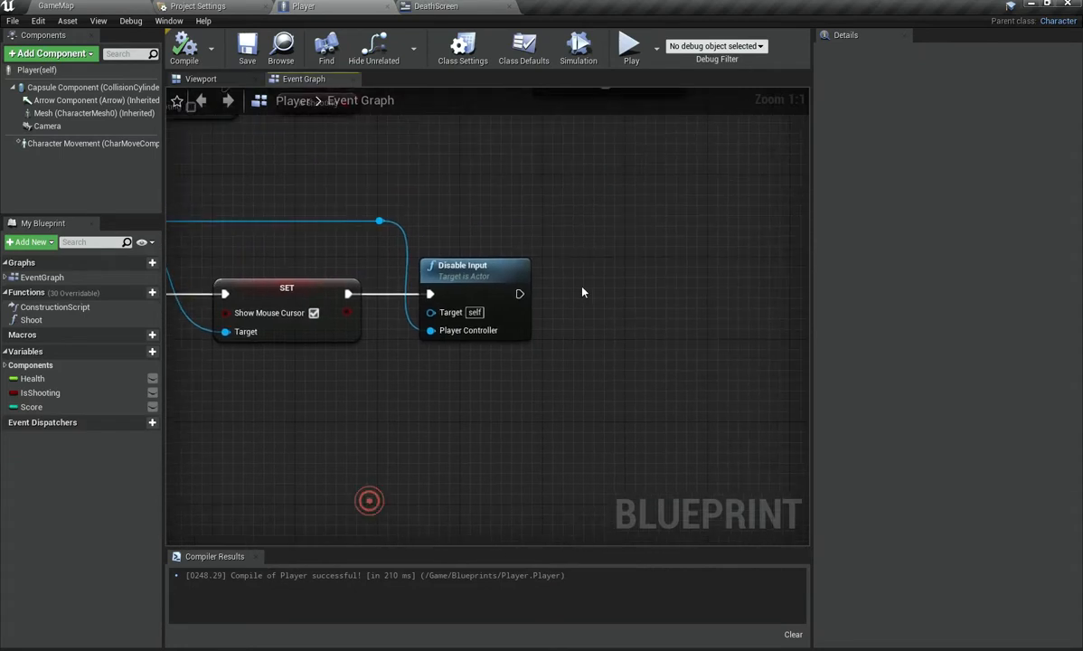
right_click_drag(582, 292, 386, 363)
left_click_drag(355, 347, 424, 326)
key("ctrl+z")
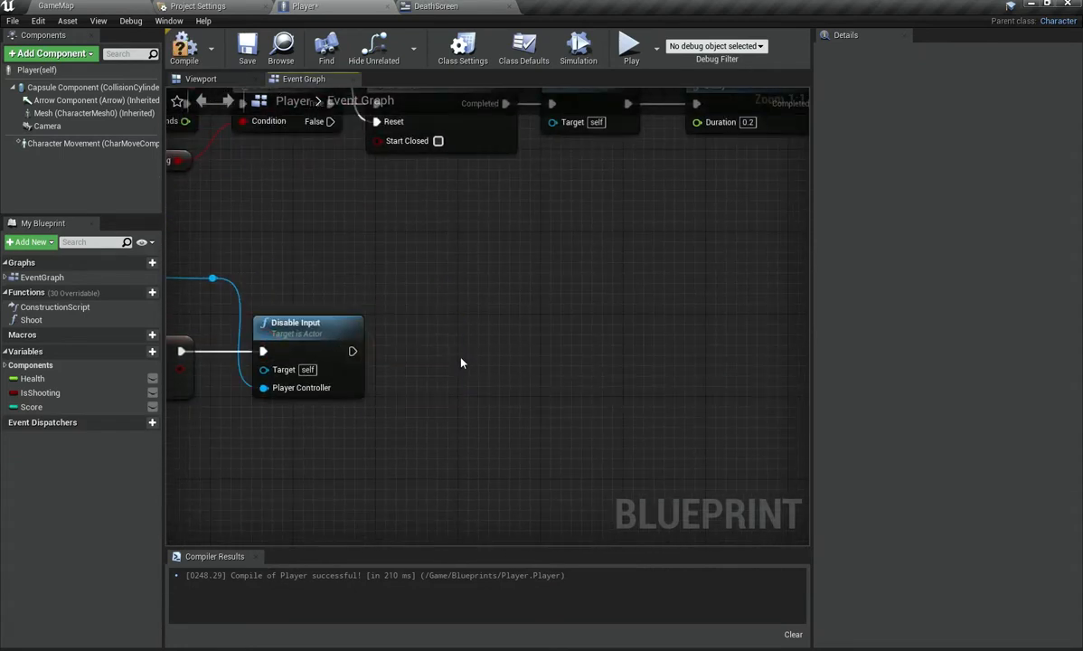
left_click(187, 50)
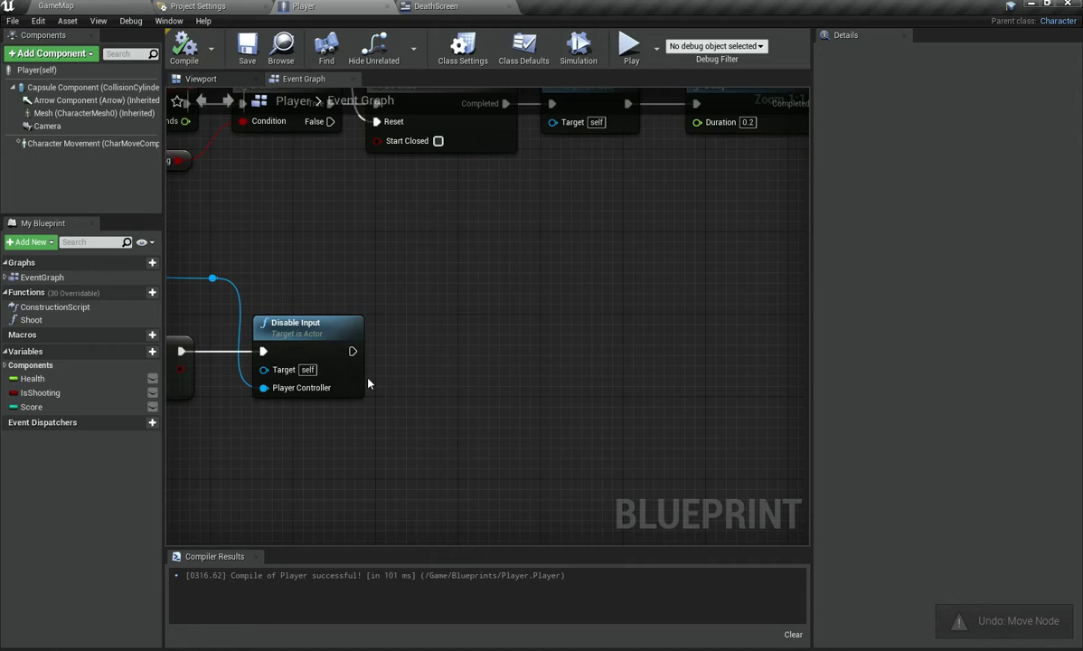
Step: Add a Create Widget node after Disable Input and set its class to DeathScreen
left_click_drag(351, 354, 434, 351)
scroll(435, 350, "down", 15)
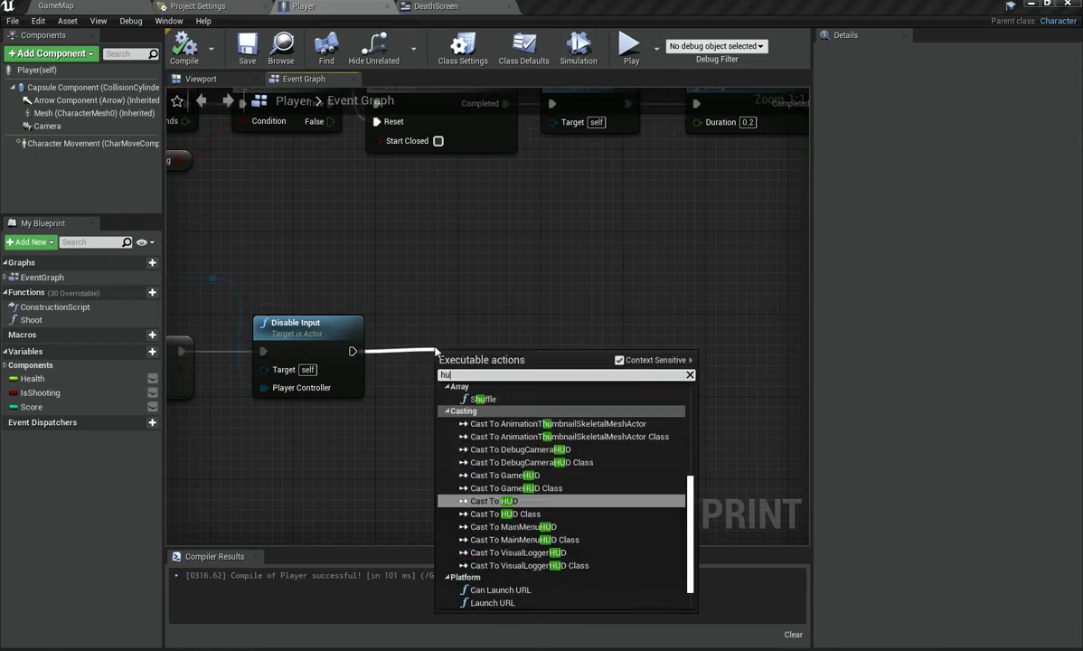
type("add to")
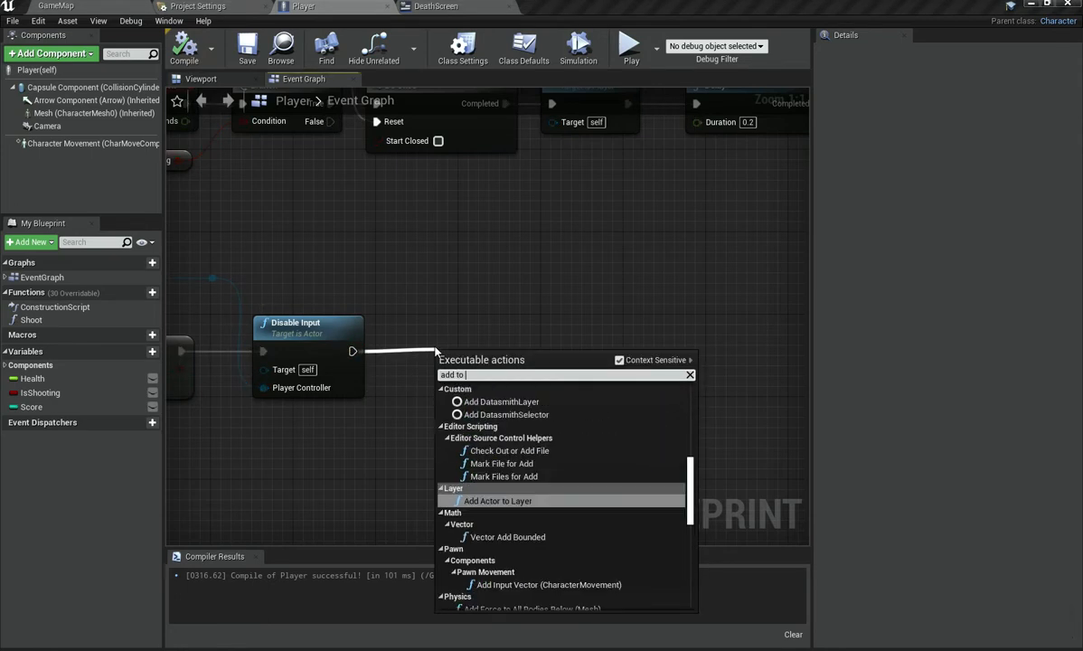
key("BackSpace")
key("BackSpace")
key("BackSpace")
key("BackSpace")
key("BackSpace")
key("BackSpace")
key("BackSpace")
type("create widget")
key("Return")
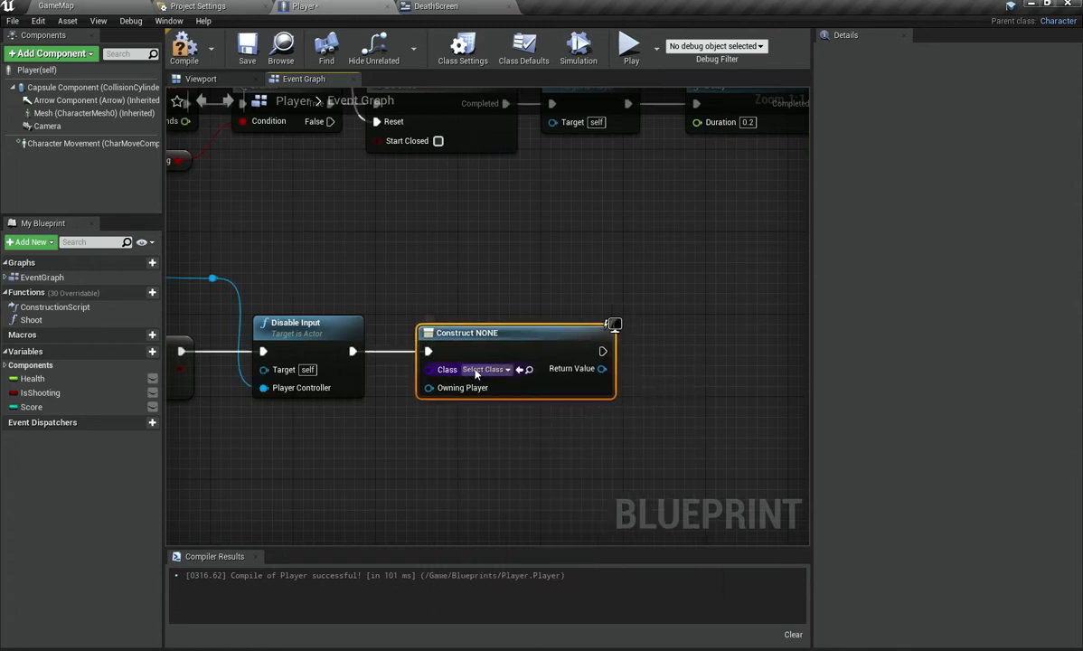
left_click(484, 369)
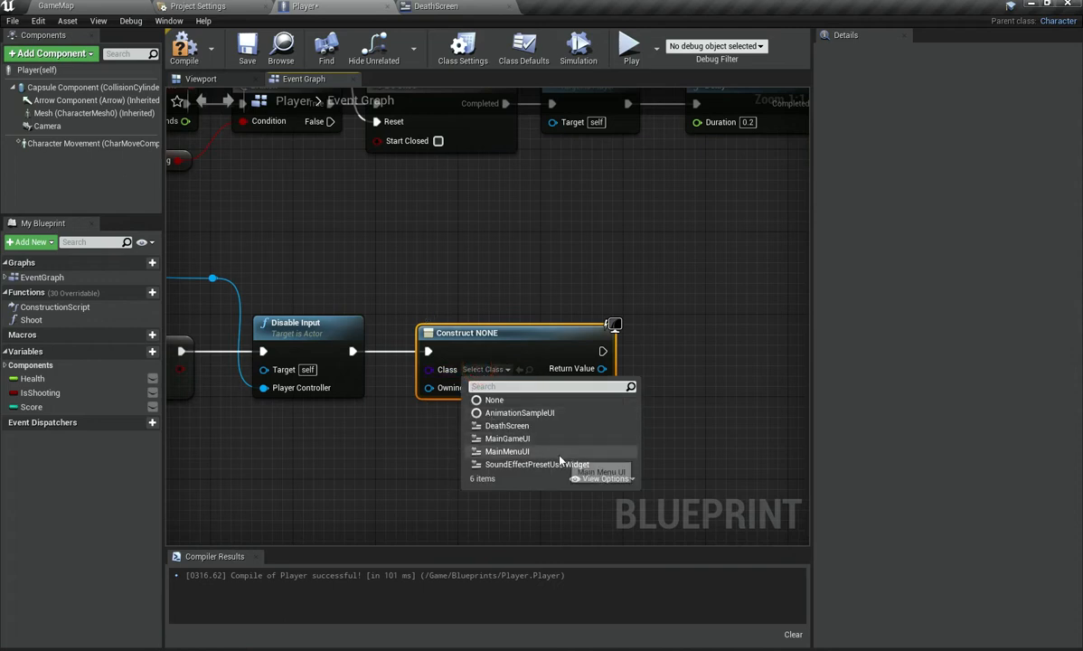
left_click(542, 428)
Step: Add an Add to Viewport node after Create Widget and connect the widget's return value to its Target
right_click_drag(451, 444, 293, 453)
left_click_drag(401, 370, 443, 365)
type("add to sc")
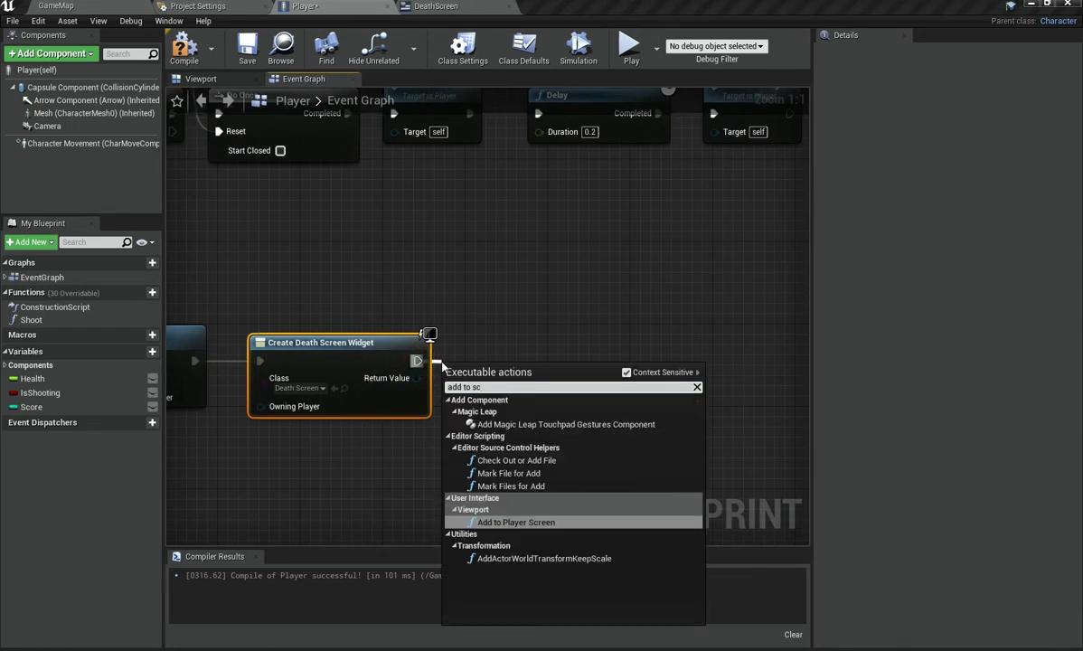
key("BackSpace")
key("BackSpace")
type("vi")
key("Return")
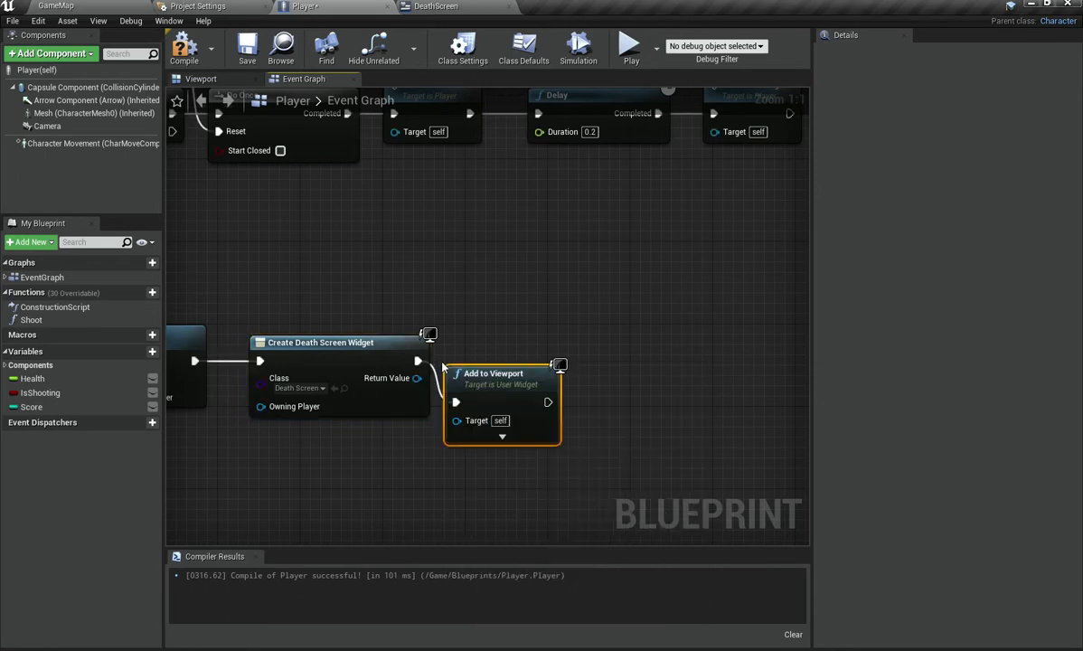
left_click_drag(453, 363, 463, 363)
left_click_drag(402, 378, 482, 379)
Step: Select the Death chain nodes and nudge them left to tidy the graph layout
left_click_drag(319, 274, 417, 407)
key("Left")
key("Left")
key("Left")
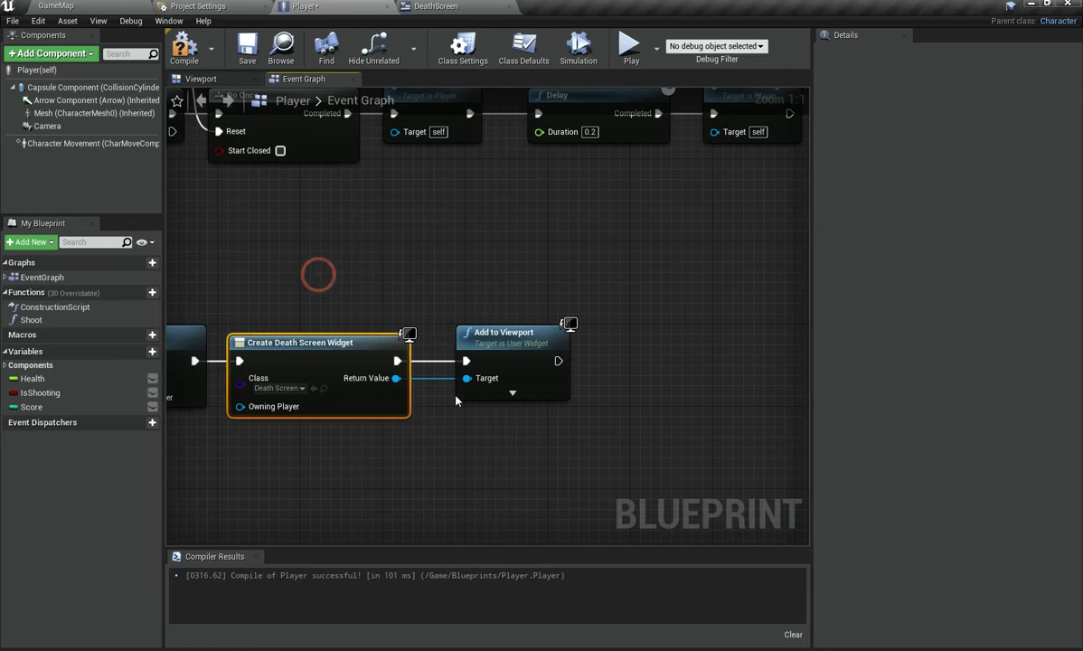
left_click_drag(455, 271, 611, 480)
key("Left")
key("Left")
key("Left")
key("Left")
right_click_drag(405, 210, 539, 287)
Step: Play-test the level from the Player blueprint and stop it
left_click(630, 49)
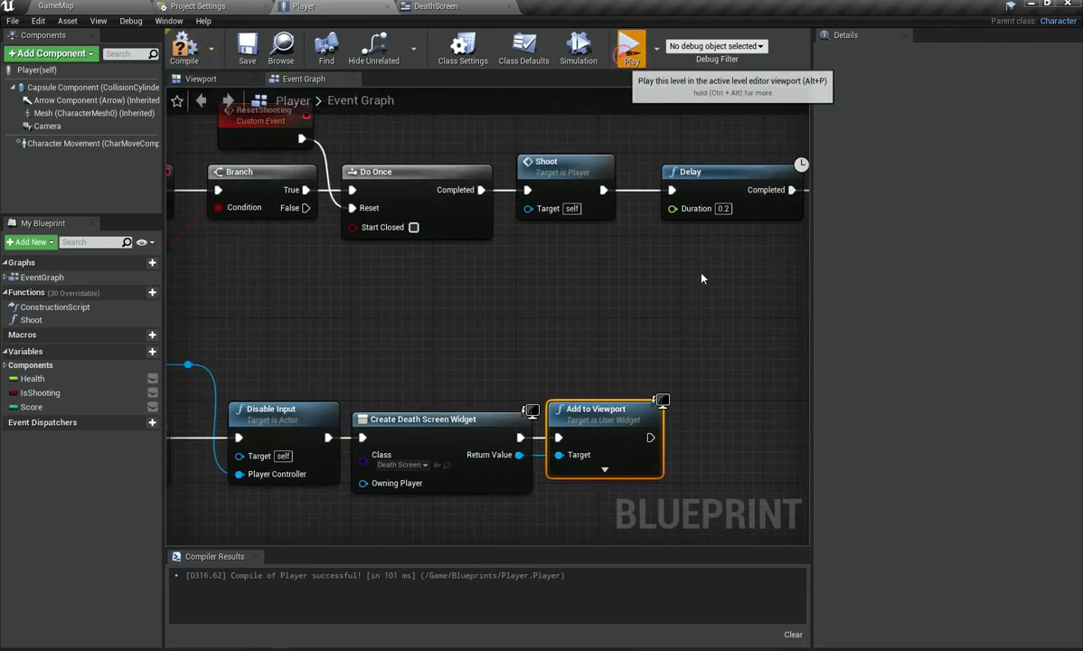
key("Escape")
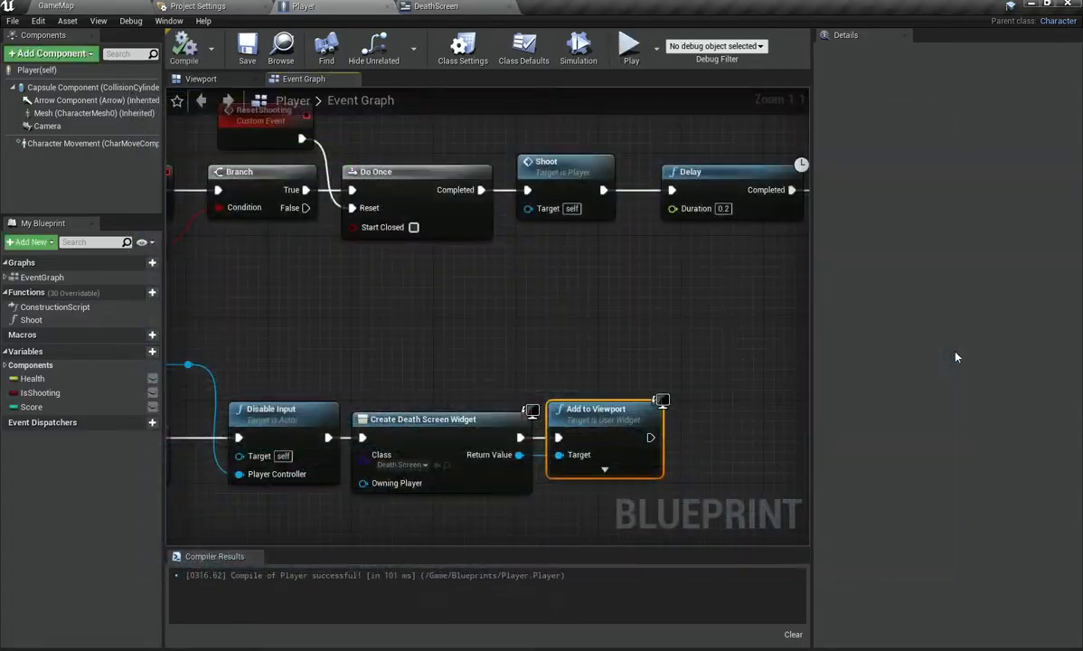
Step: Open the EnemySpawner blueprint from the Blueprints folder
left_click(249, 7)
left_click(56, 5)
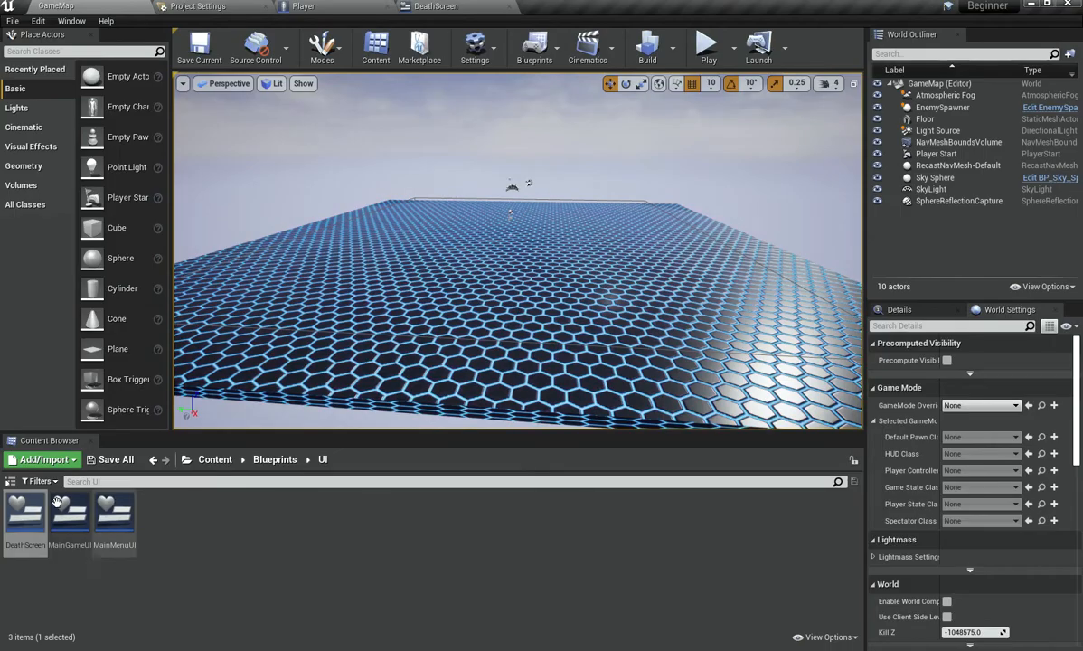
left_click(281, 459)
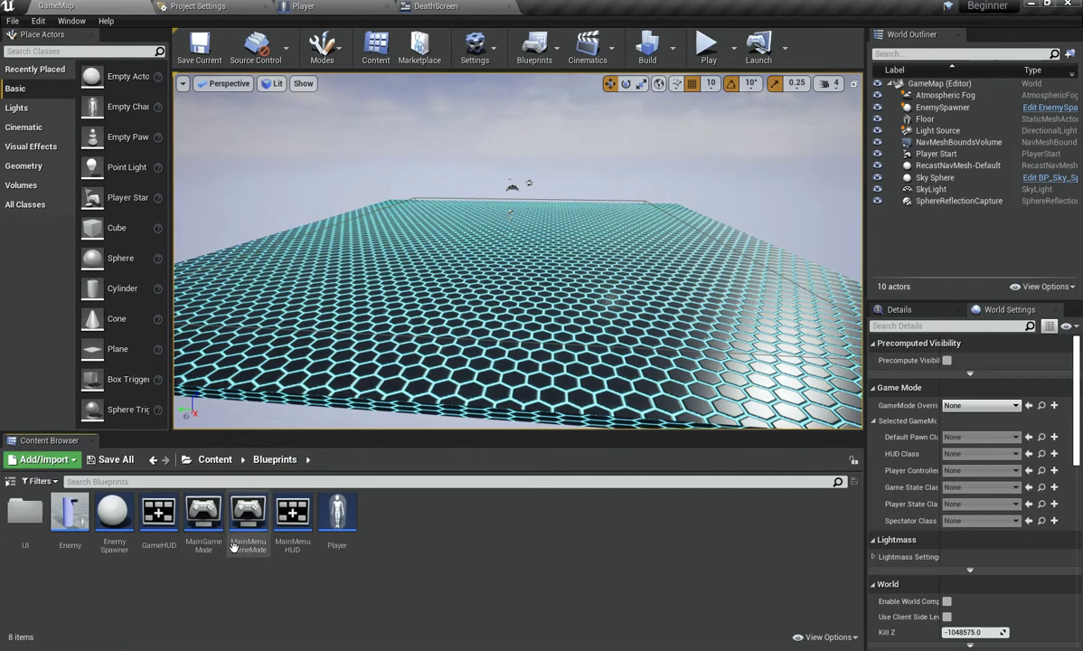
double_click(123, 542)
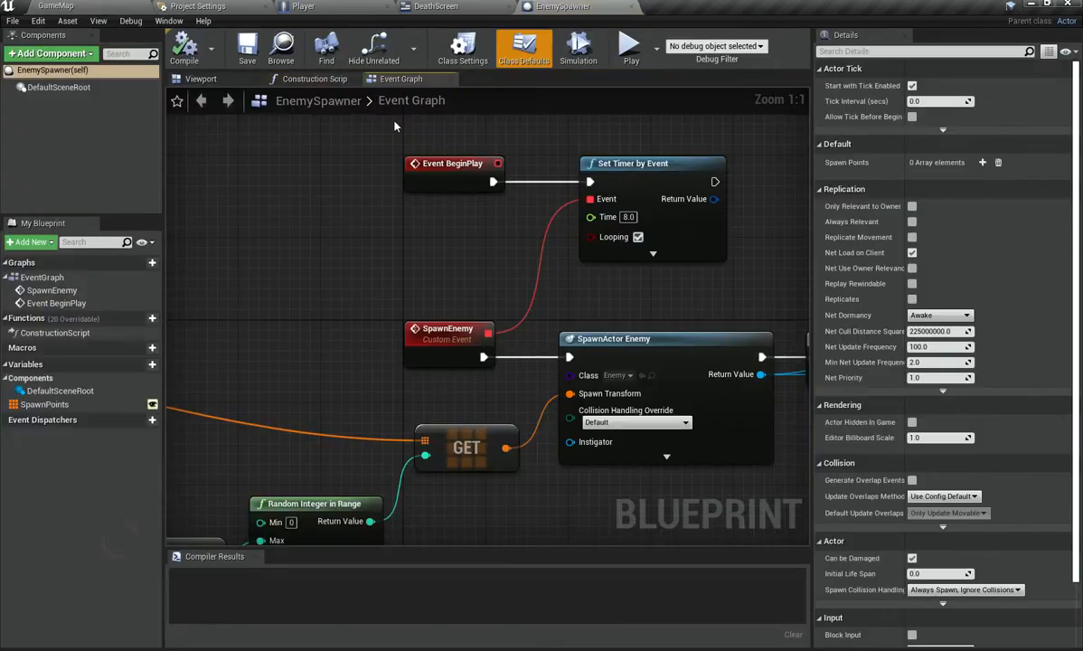
Step: Play-test the game from the EnemySpawner blueprint and close the preview window
left_click(631, 45)
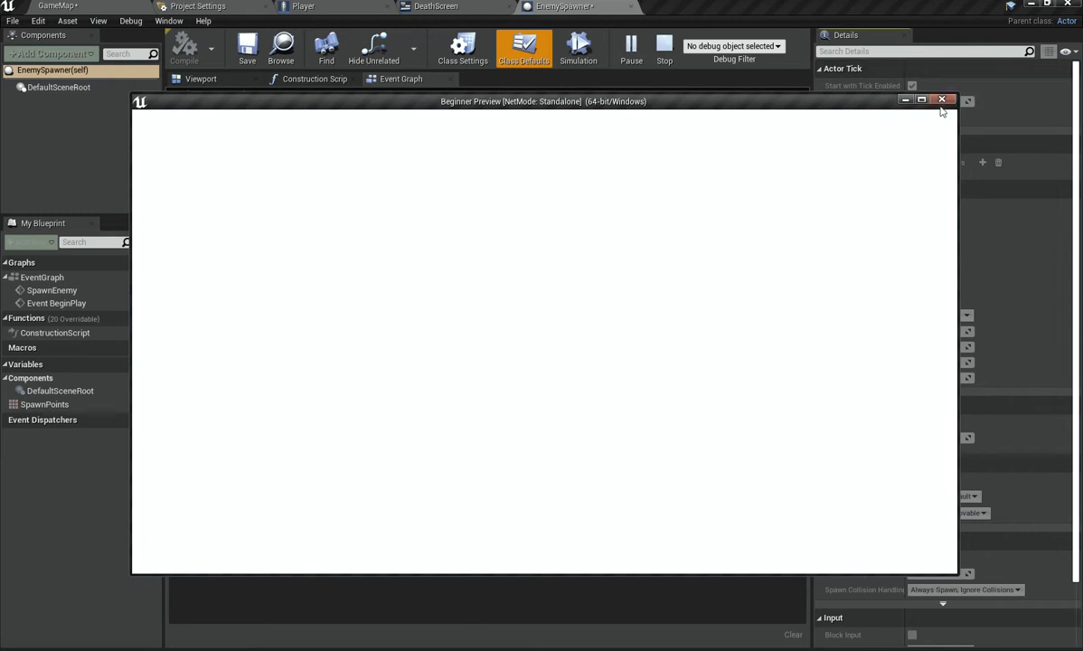
left_click_drag(556, 103, 618, 106)
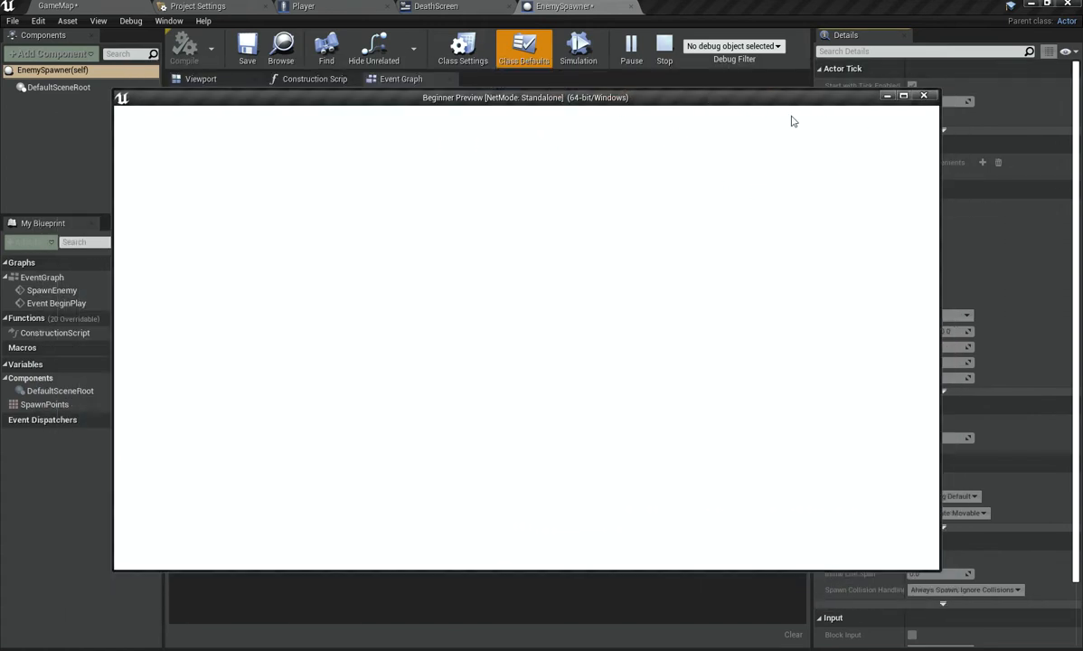
left_click(923, 96)
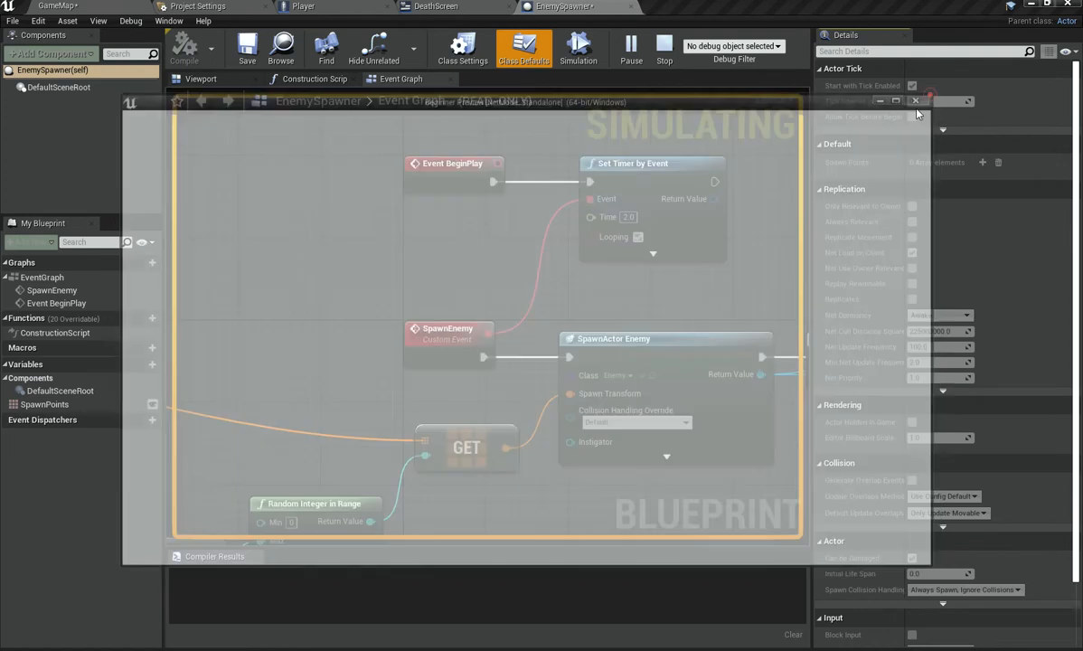
Step: Set the spawn timer's Time to 8 and compile the EnemySpawner blueprint
right_click_drag(325, 192, 266, 158)
scroll(288, 202, "down", 2)
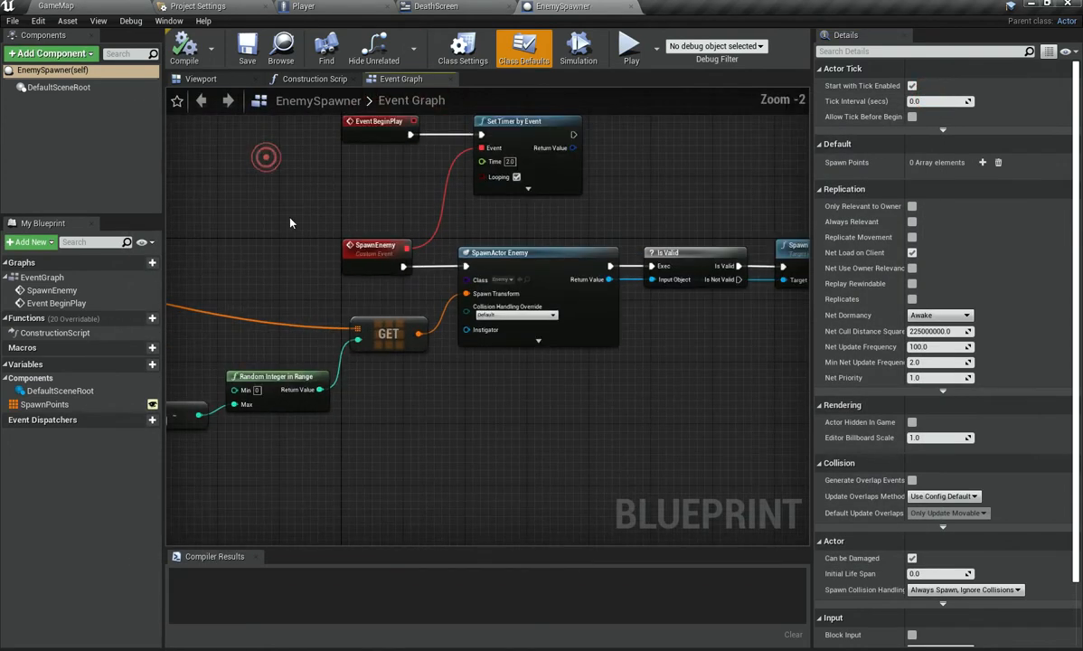
type("8")
key("Return")
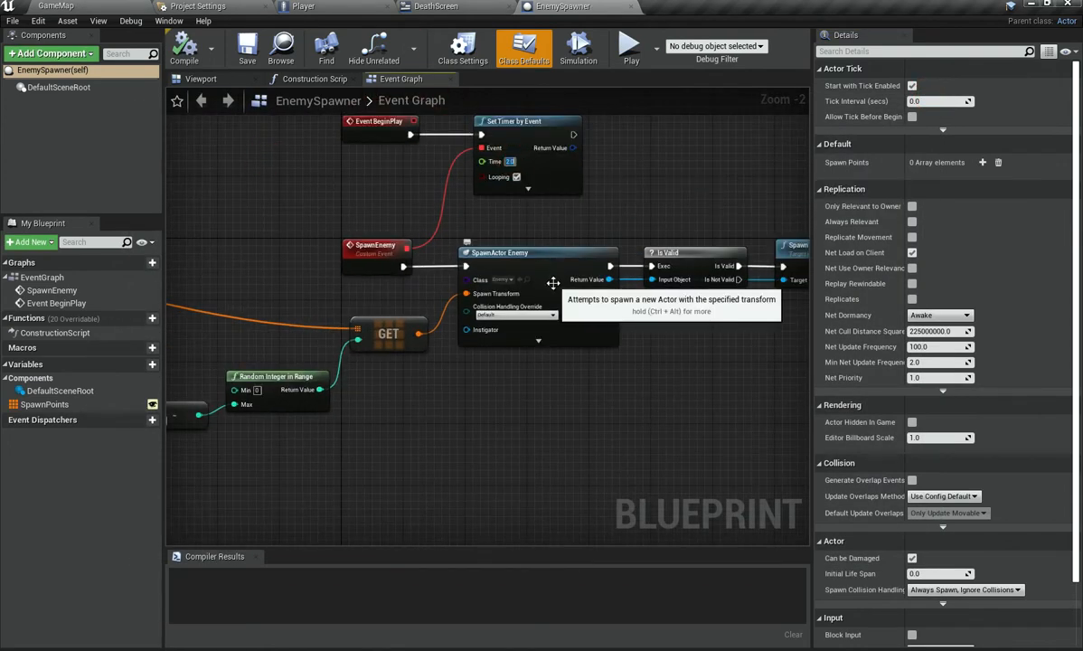
left_click(182, 47)
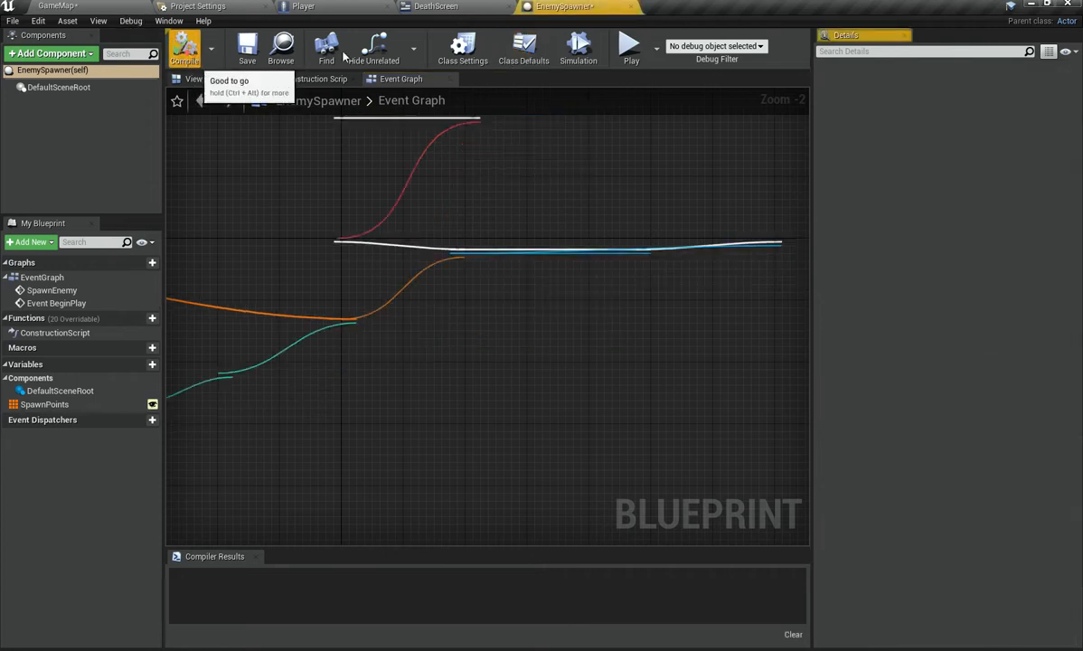
Step: Tint the DeathScreen's Background image black with 0.5 alpha and return to the level editor
left_click(303, 6)
left_click(507, 4)
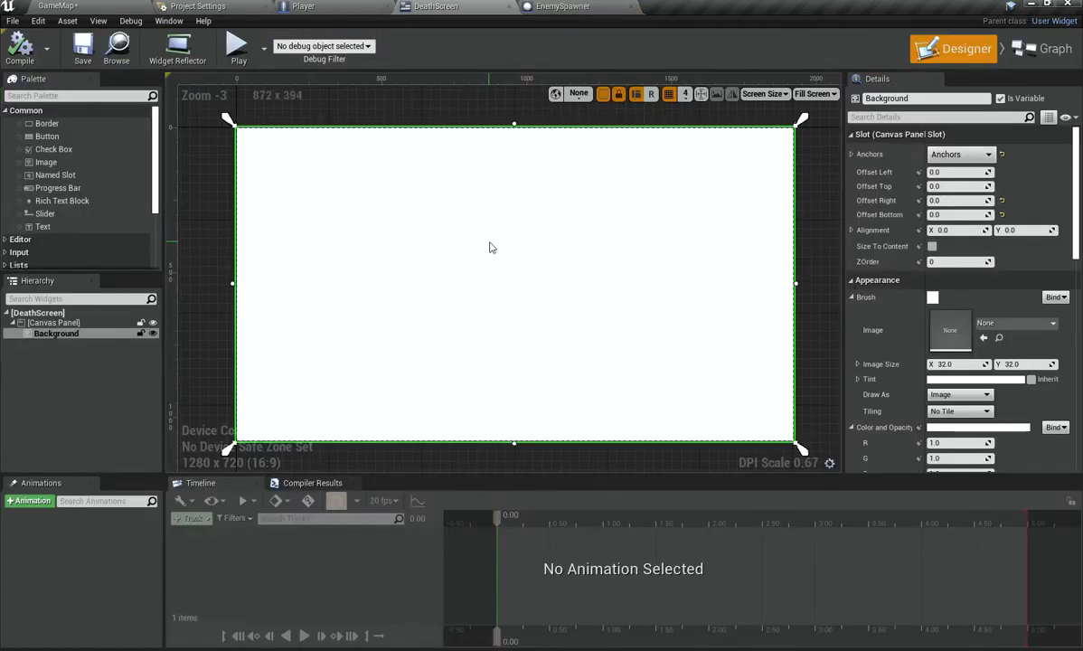
scroll(1011, 301, "down", 2)
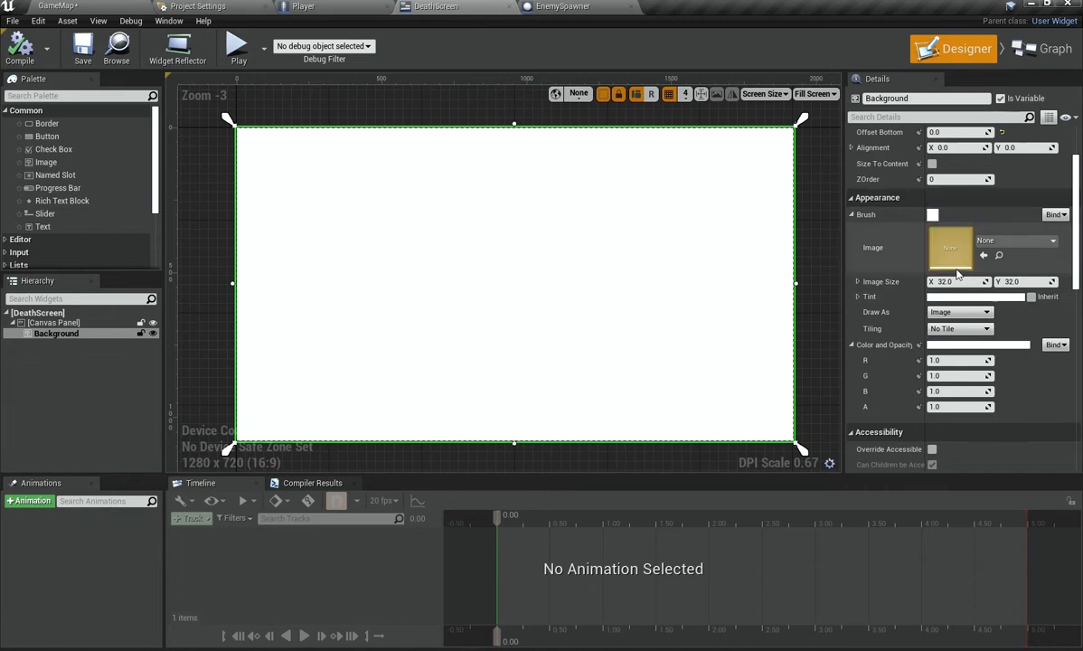
left_click(960, 296)
left_click_drag(876, 369, 895, 547)
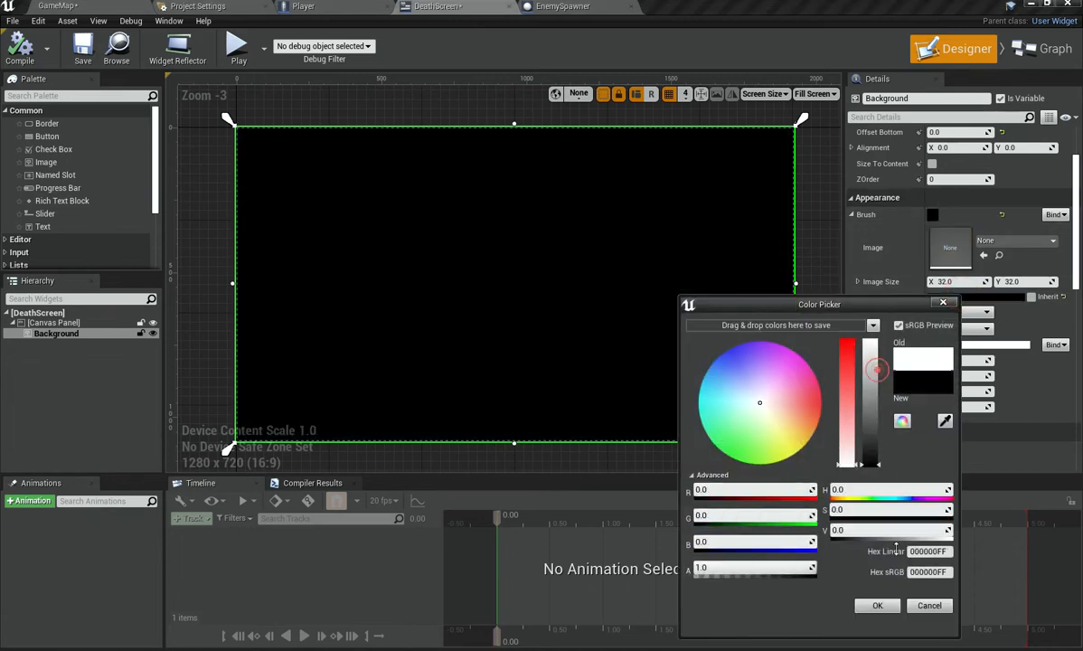
left_click_drag(790, 567, 752, 567)
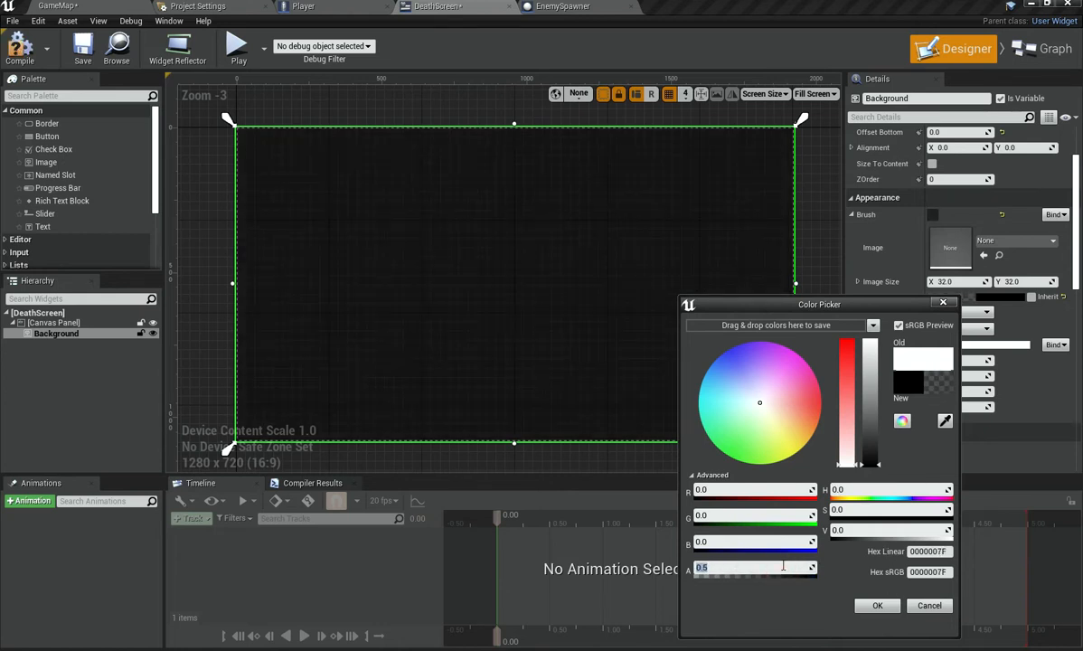
left_click(877, 606)
left_click(22, 380)
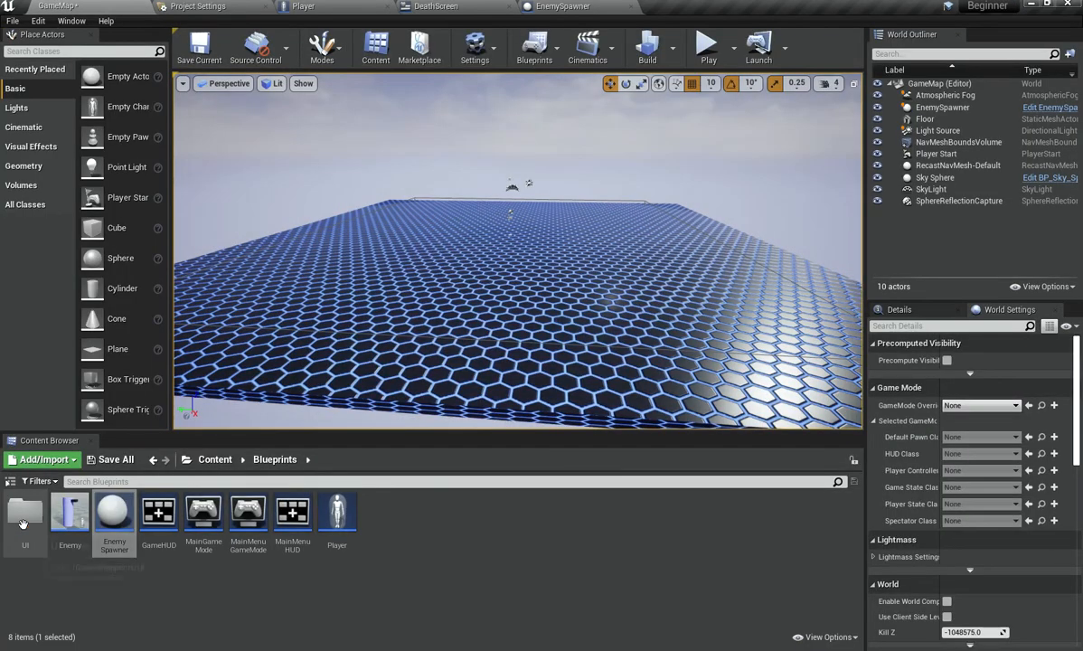
left_click(27, 539)
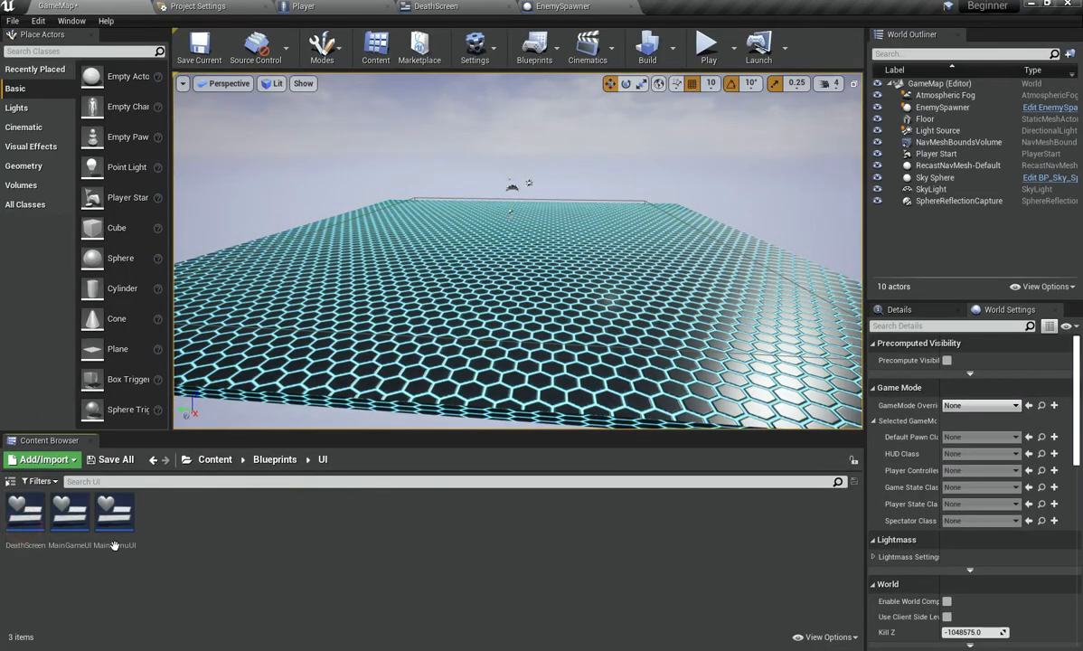
Step: Copy the "My Great Game!" title text from MainMenuUI and paste it into the DeathScreen widget
left_click(64, 543)
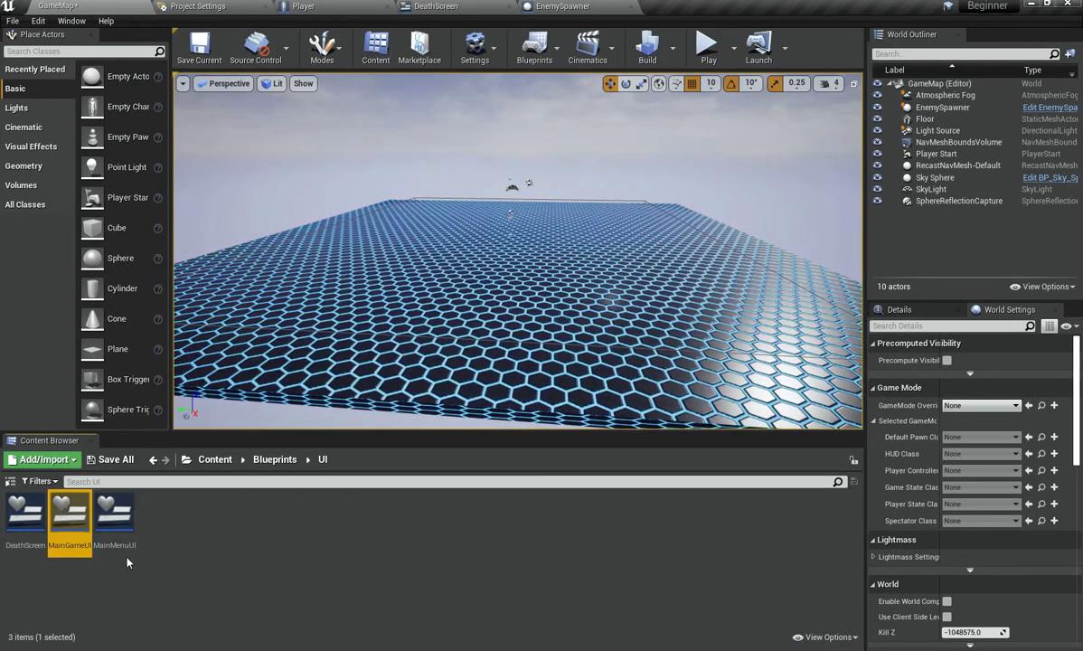
double_click(113, 517)
left_click(479, 205)
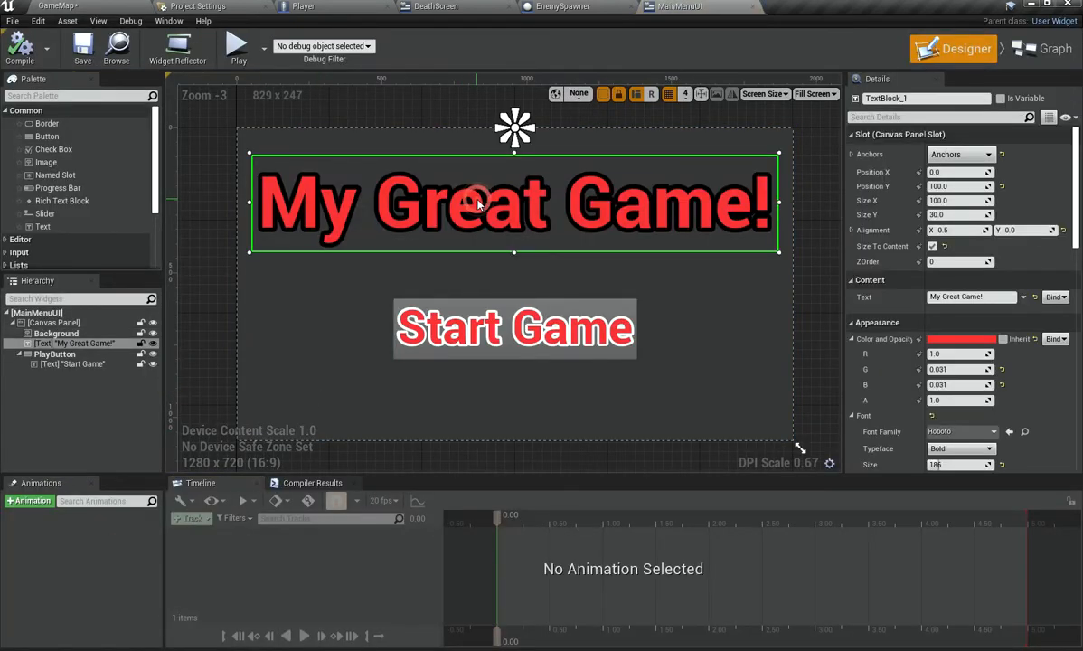
left_click(436, 6)
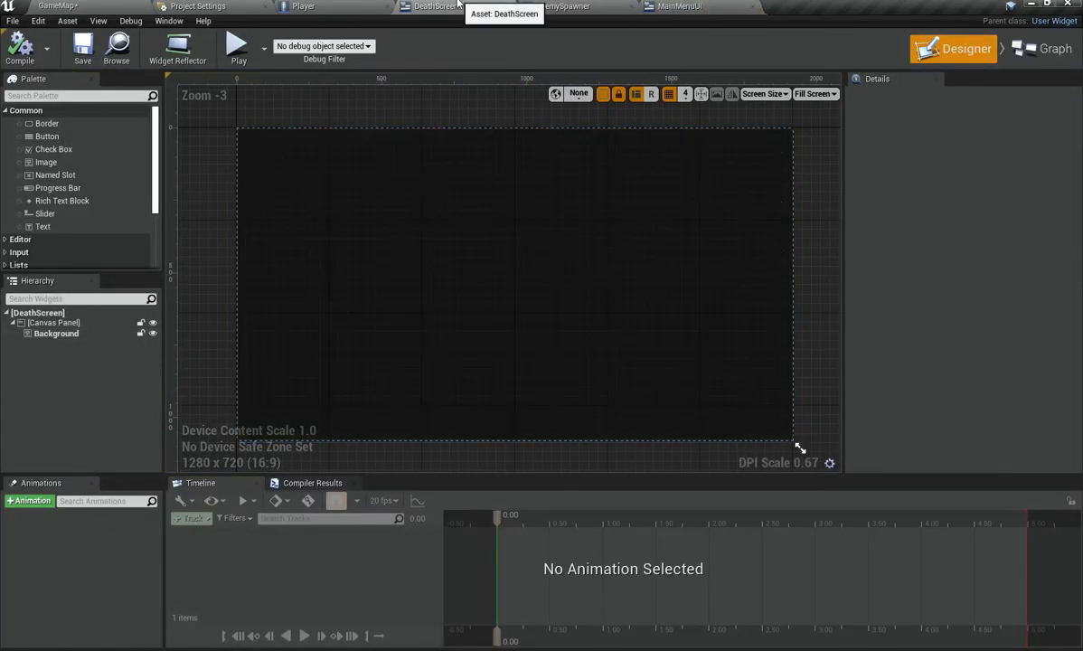
left_click(441, 221)
key("ctrl+v")
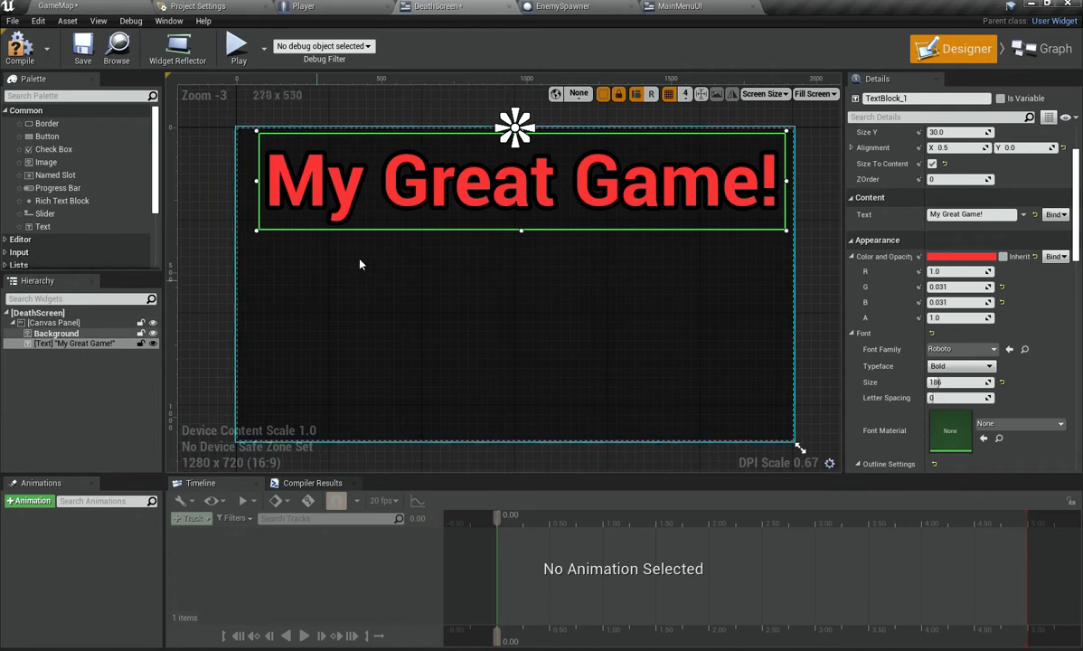
Step: Set the pasted title's position to X 0 and Y 100, matching the main menu title
scroll(958, 179, "up", 3)
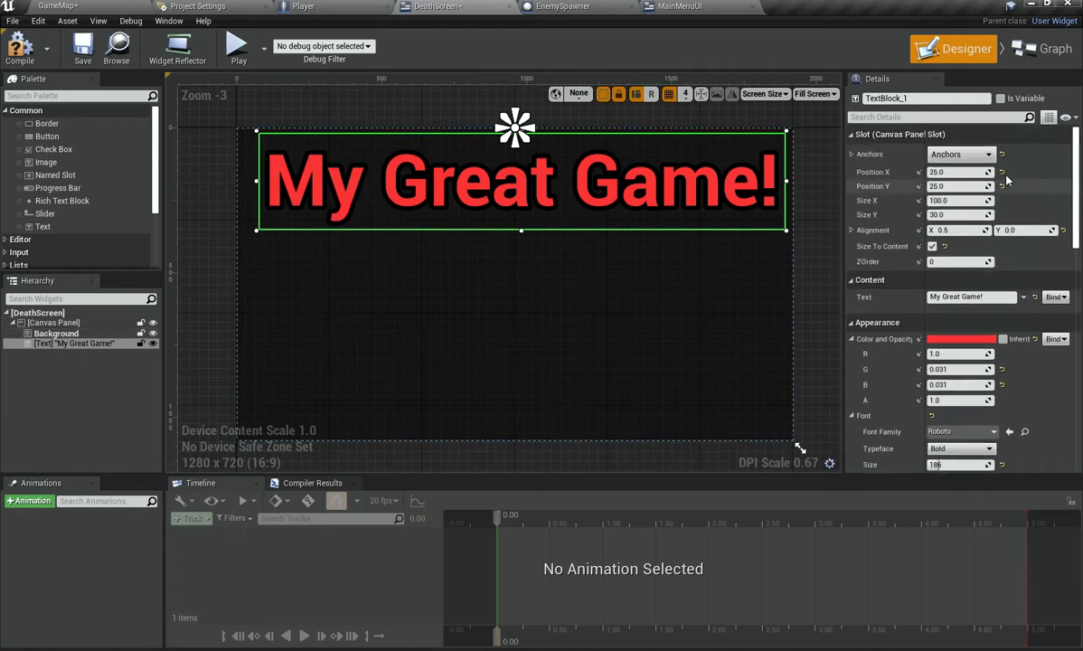
left_click(703, 5)
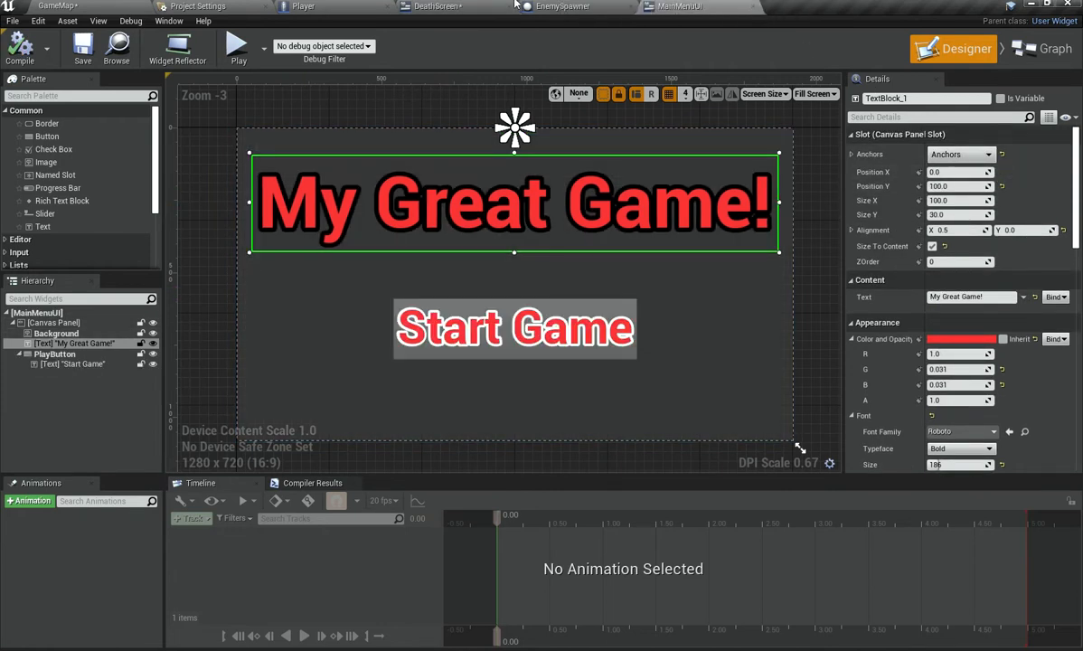
left_click(437, 5)
left_click(945, 171)
type("0")
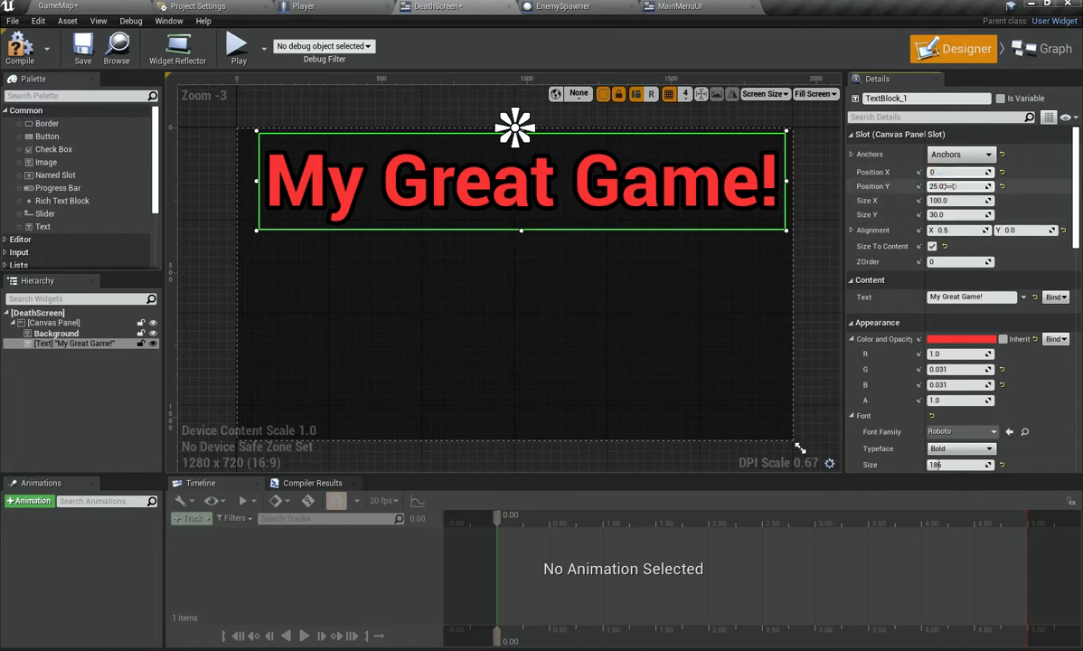
left_click(949, 187)
type("100")
key("Return")
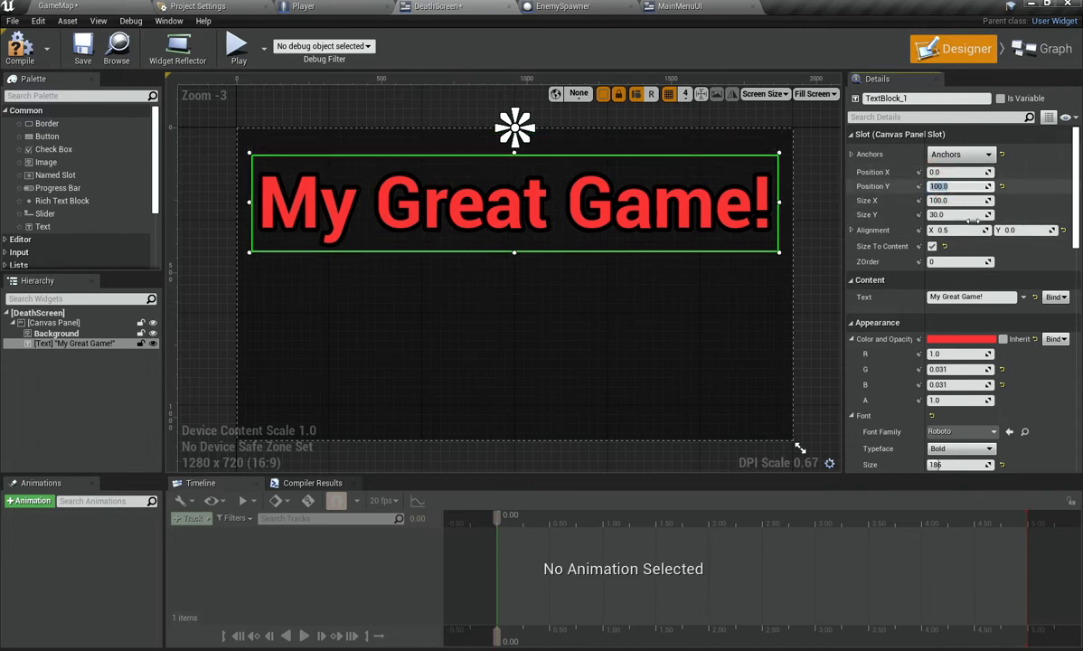
Step: Change the title text to "Game Over!" and compile the DeathScreen widget
left_click(958, 297)
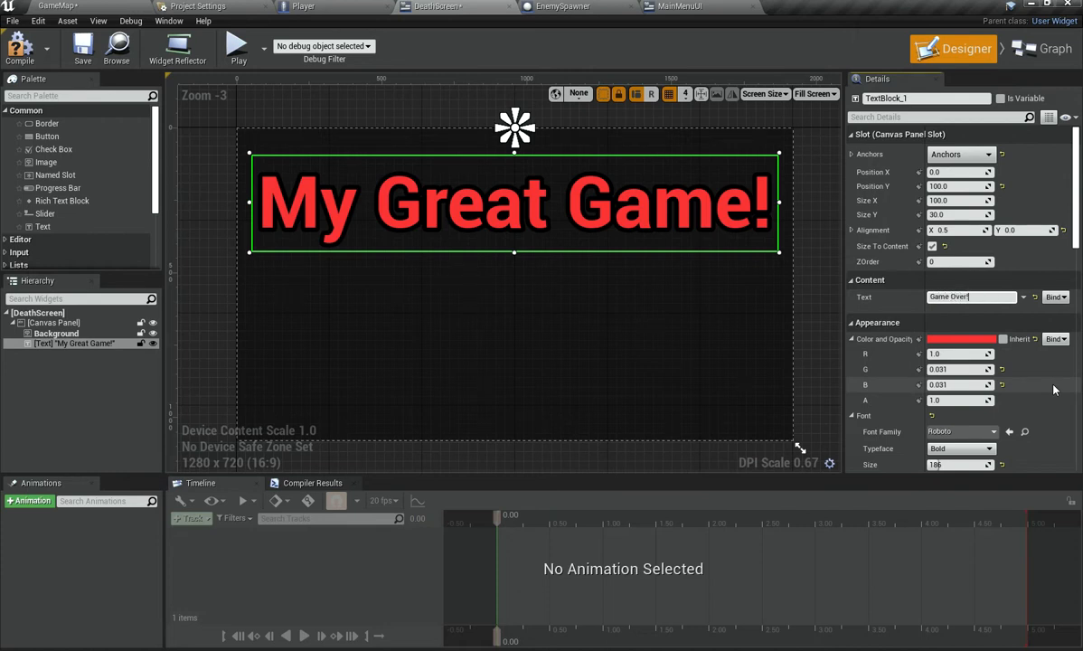
left_click(27, 56)
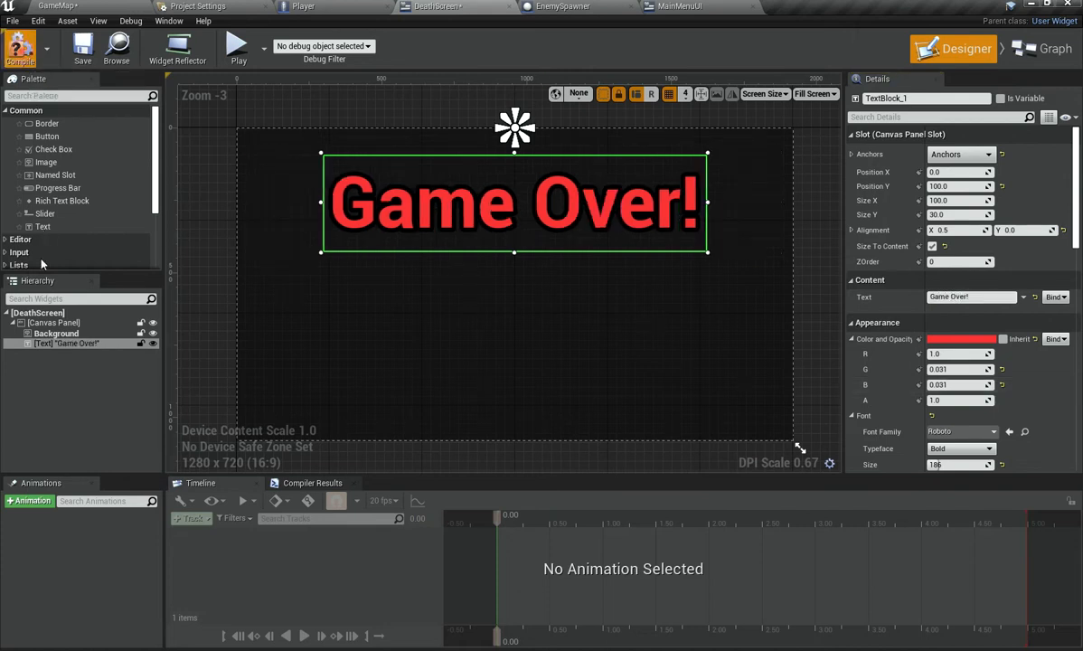
Step: Copy the Start Game button from MainMenuUI and paste it into the DeathScreen canvas
left_click(679, 6)
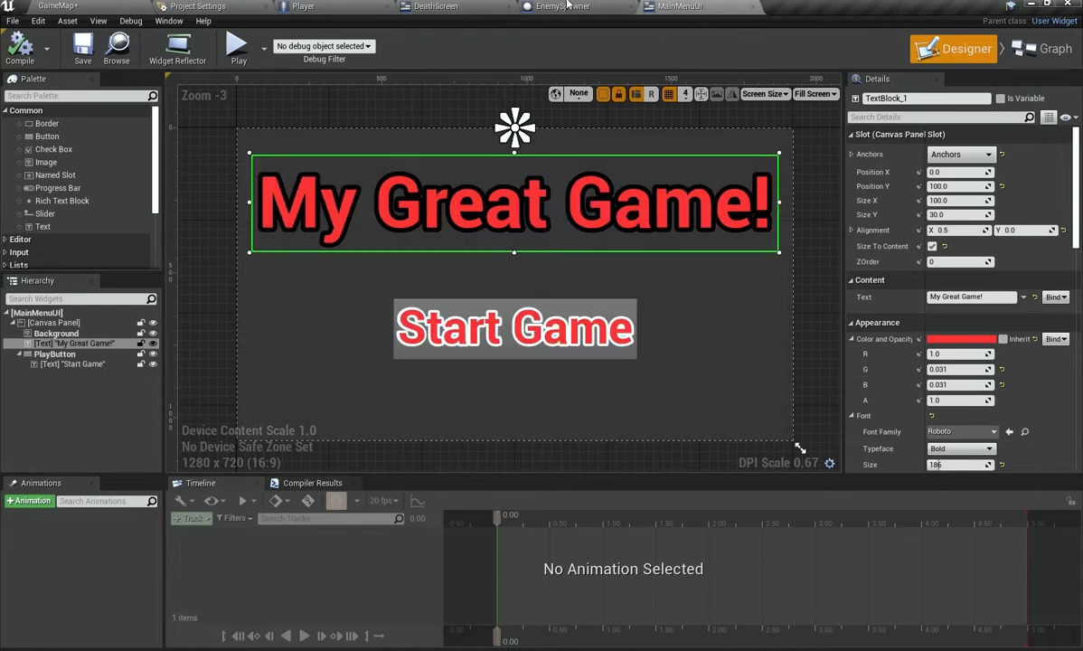
left_click(545, 330)
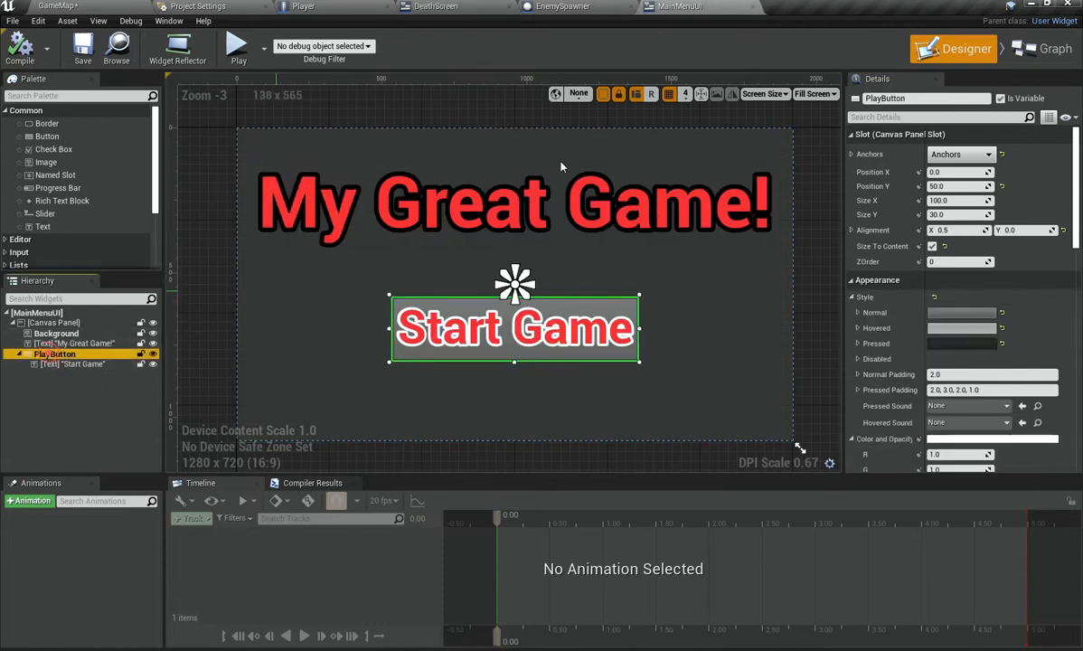
left_click(77, 364)
left_click(562, 5)
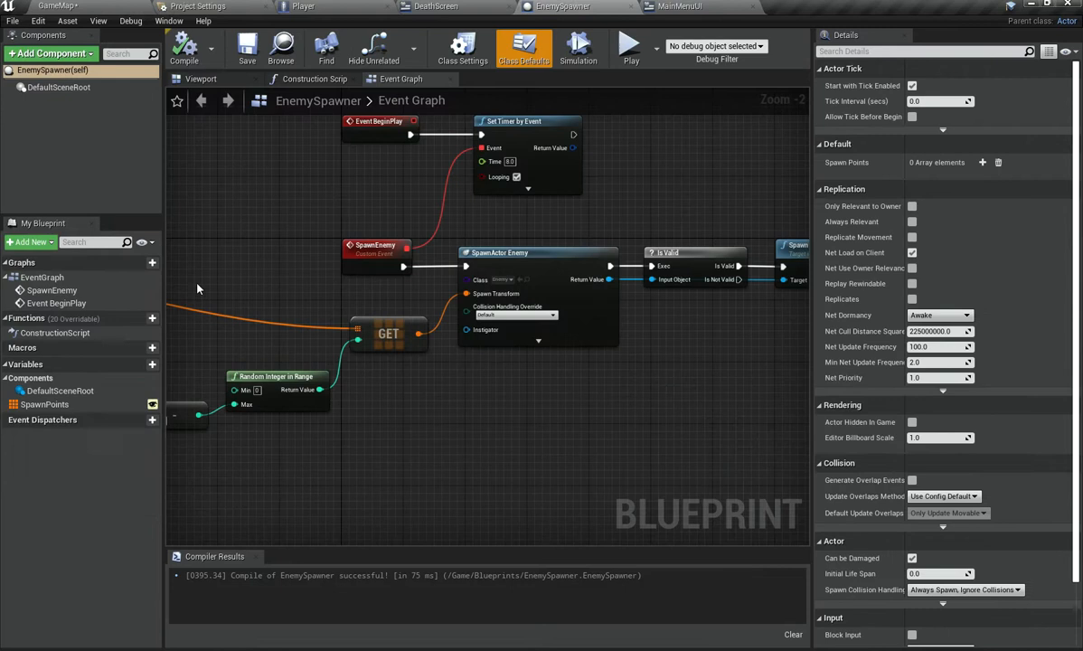
left_click(432, 5)
left_click(128, 417)
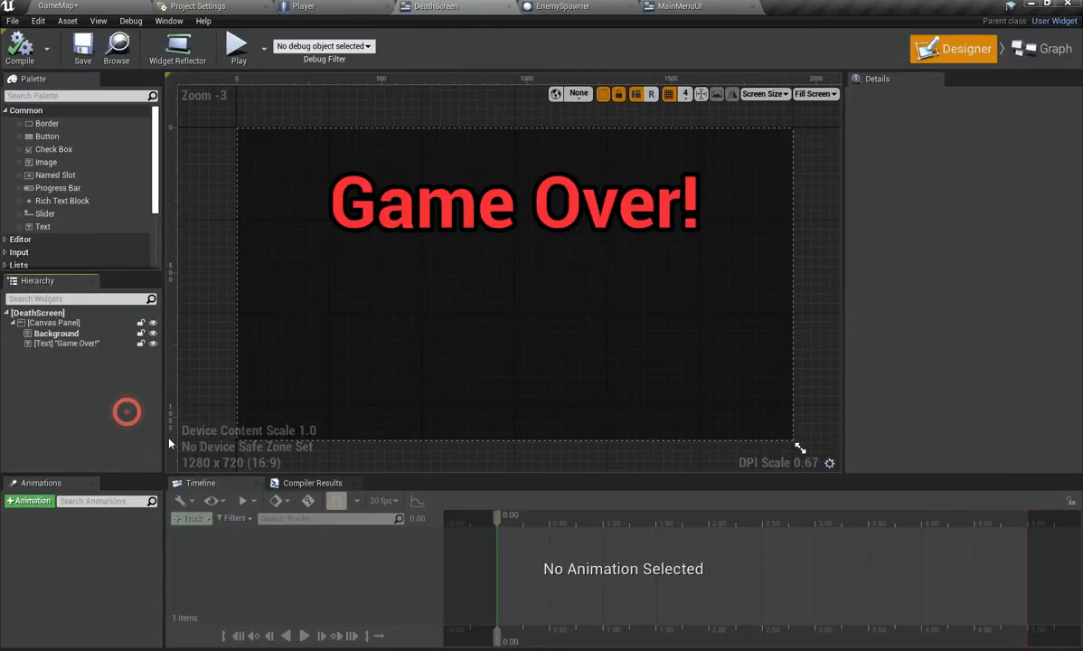
left_click(344, 322)
key("ctrl+v")
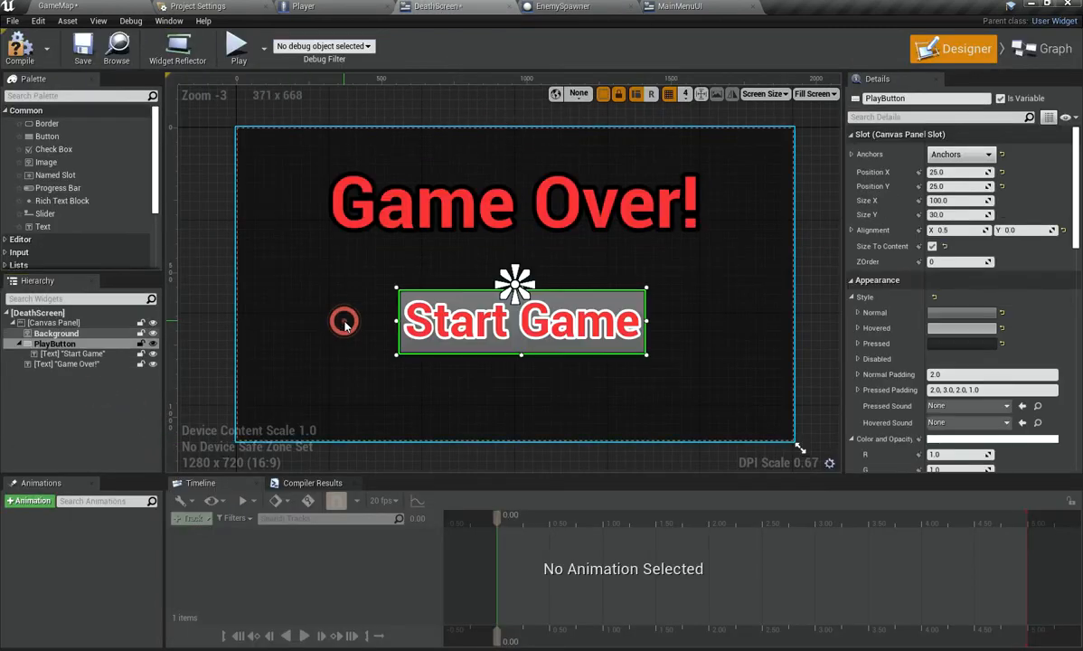
Step: Move the pasted button below the title in the hierarchy and position it at X 0, Y -50
left_click_drag(72, 344, 78, 371)
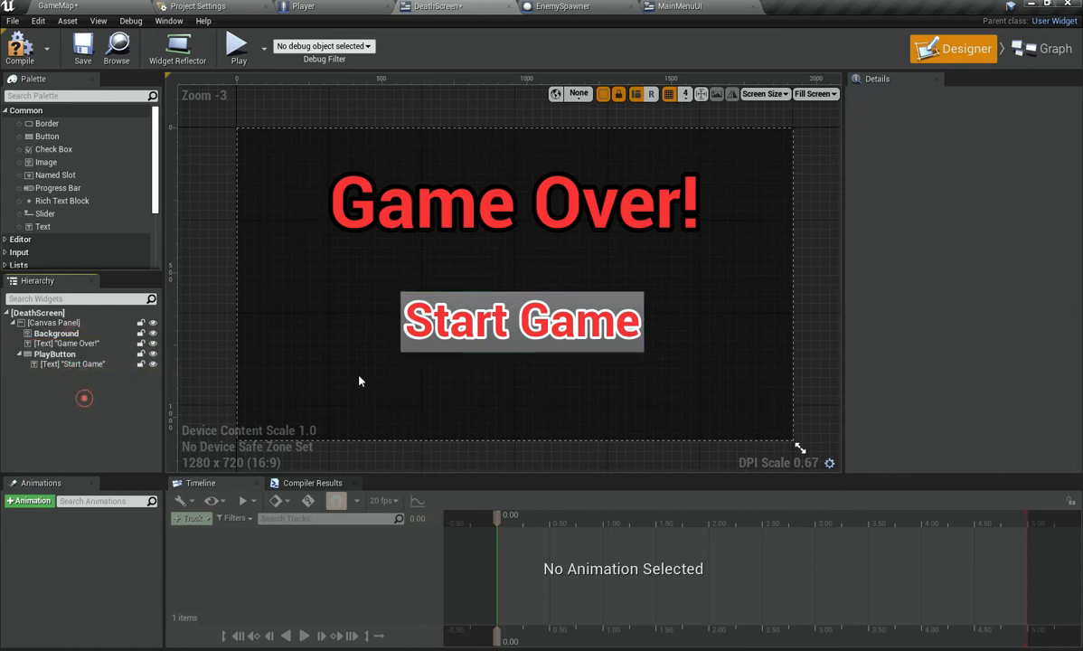
left_click(60, 355)
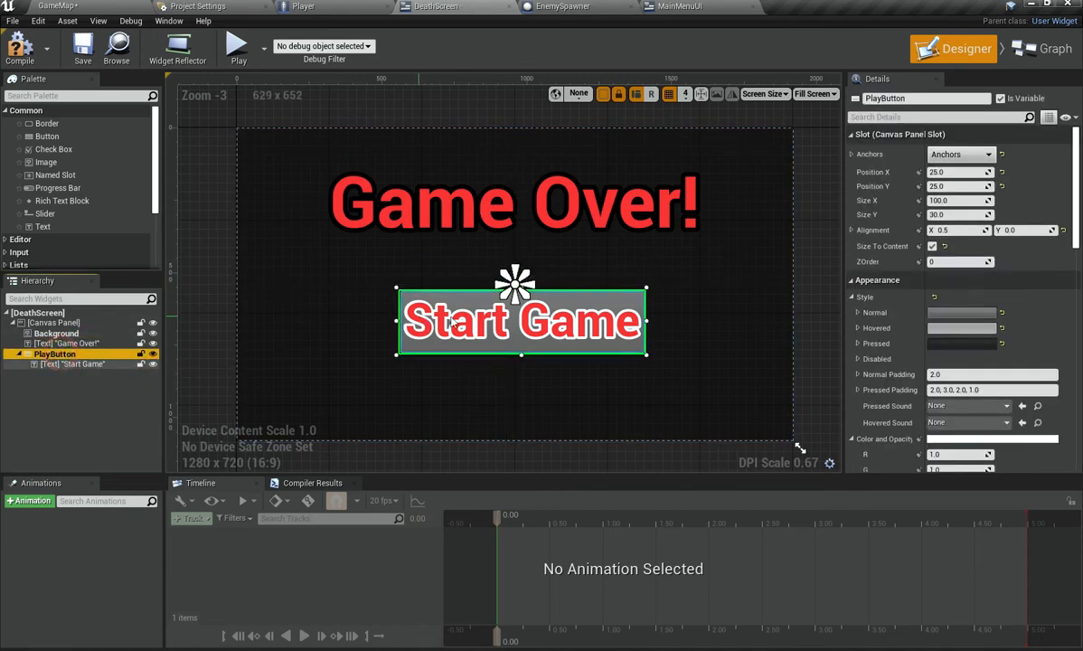
left_click(1002, 172)
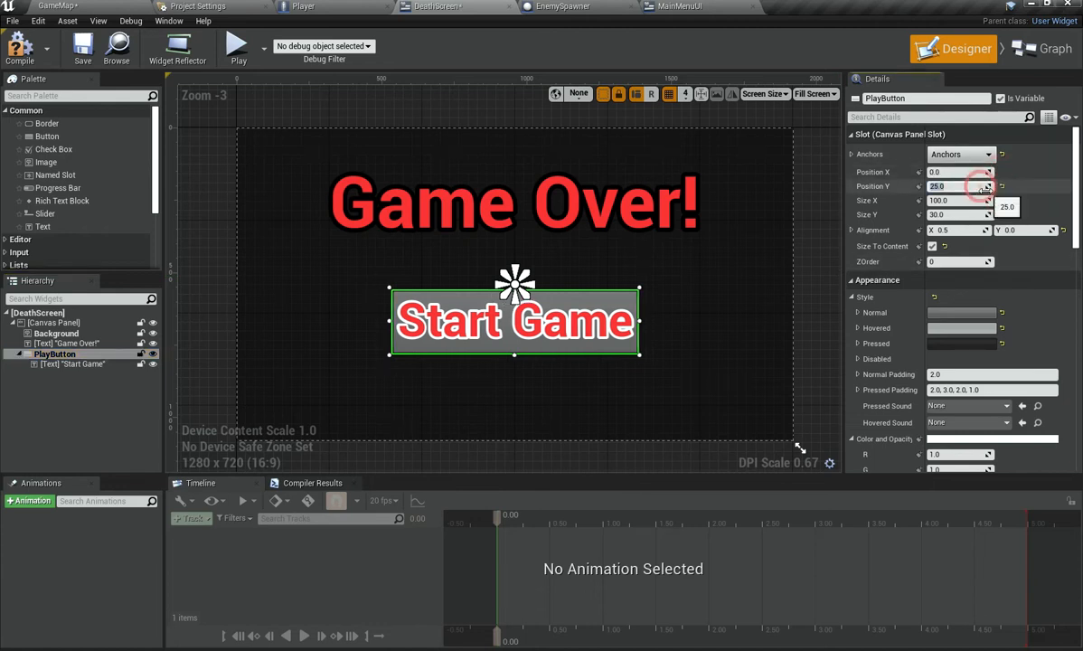
left_click(986, 188)
type("-50")
key("Return")
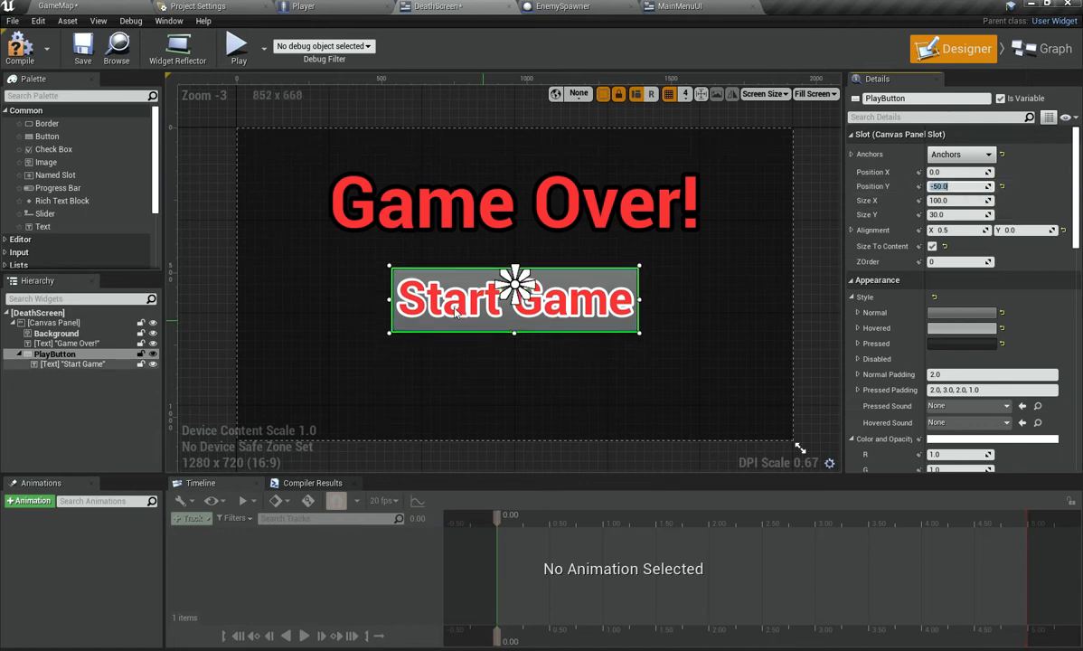
Step: Duplicate the button and rename the original button to Menu
left_click(56, 354)
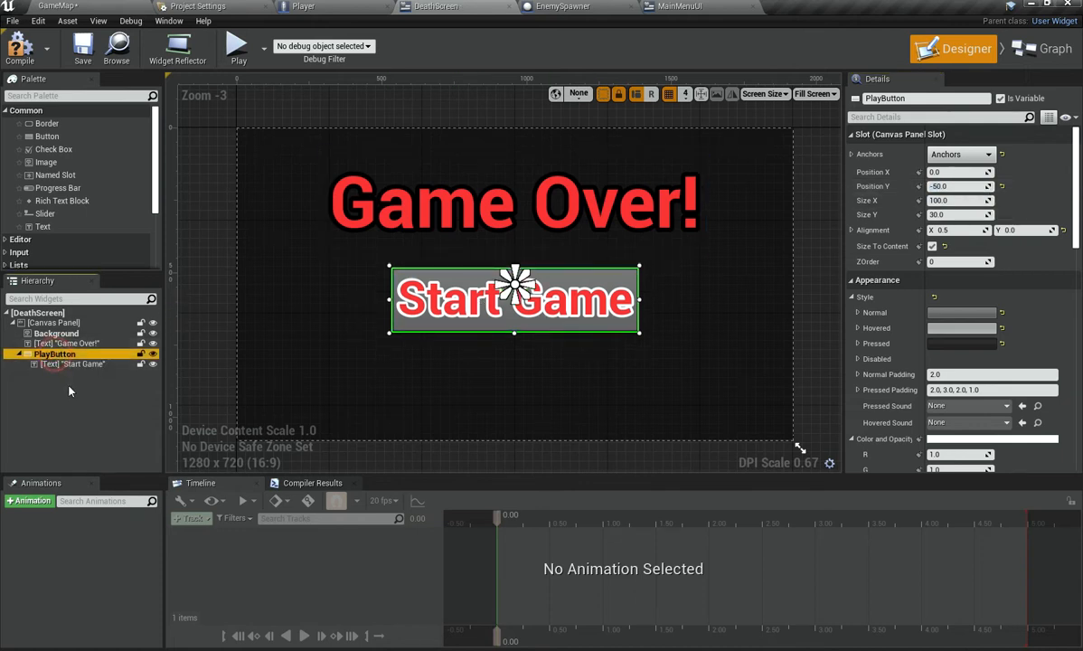
key("ctrl+d")
left_click(77, 375)
left_click(77, 375)
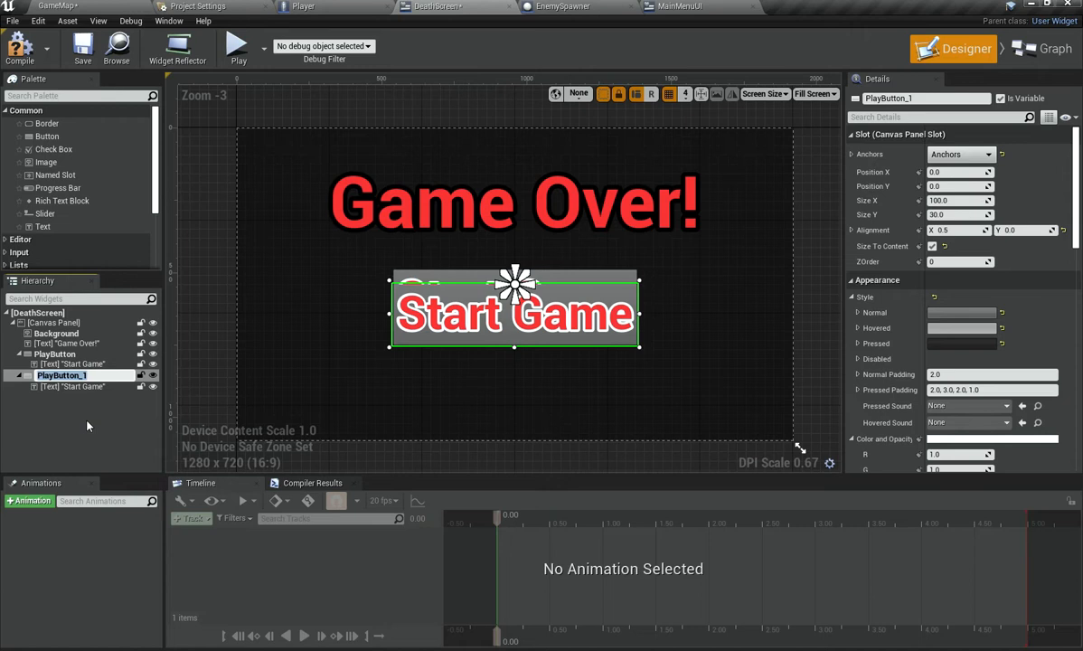
left_click(65, 355)
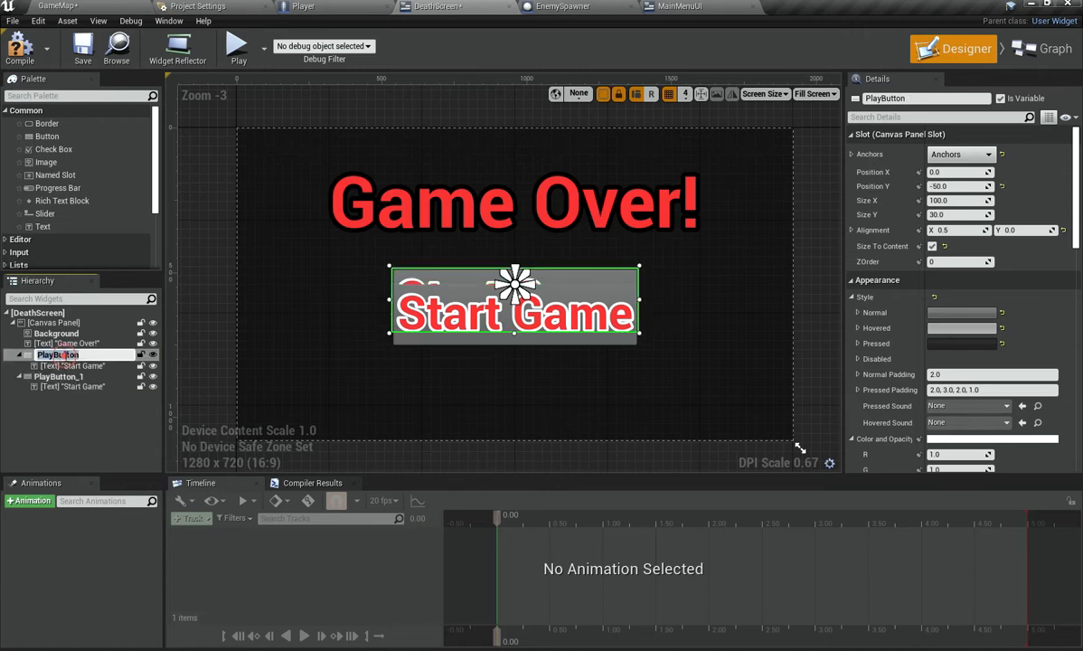
type("Menu")
key("Return")
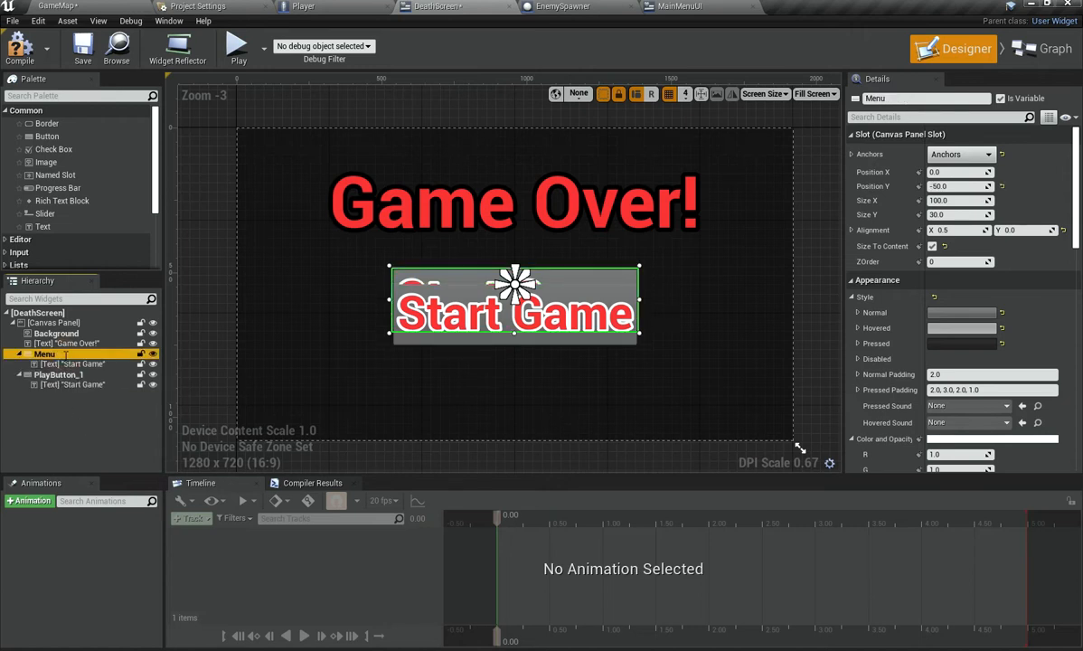
Step: Rename the duplicated button to Restart
double_click(76, 375)
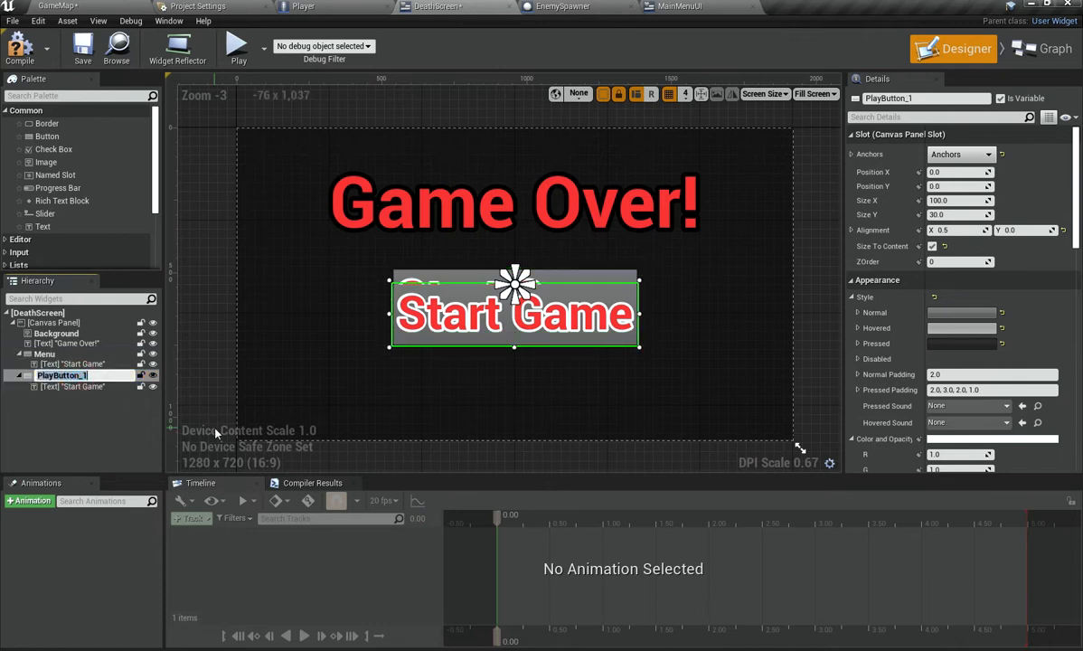
type("Restart")
key("Return")
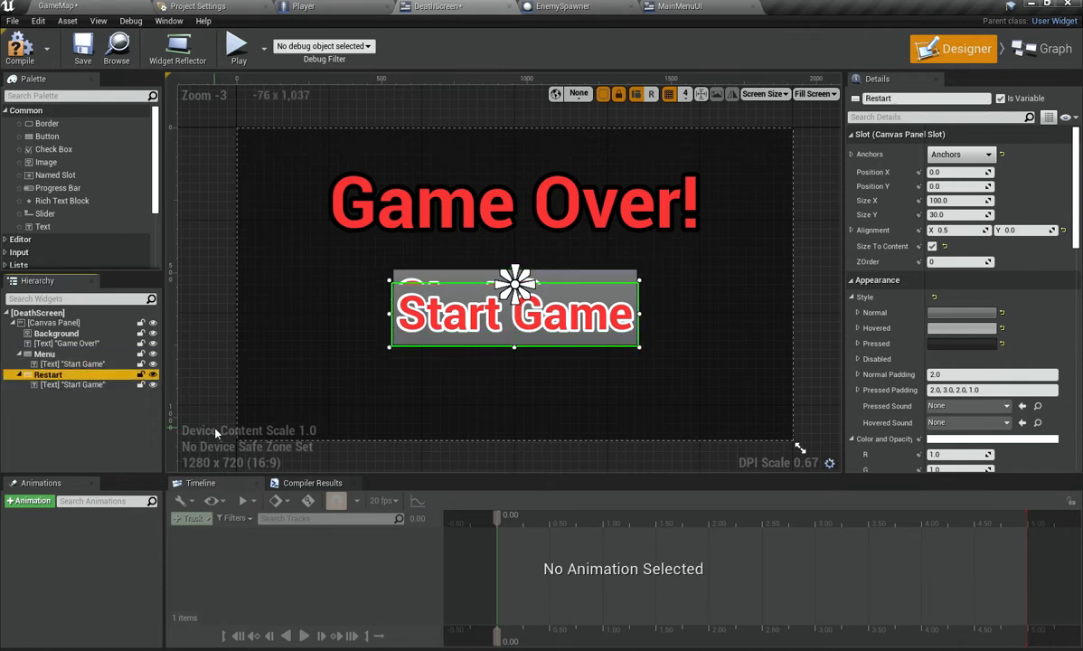
Step: Reset the Menu button's Y position and drag its X position to about -506
left_click(71, 363)
left_click(45, 353)
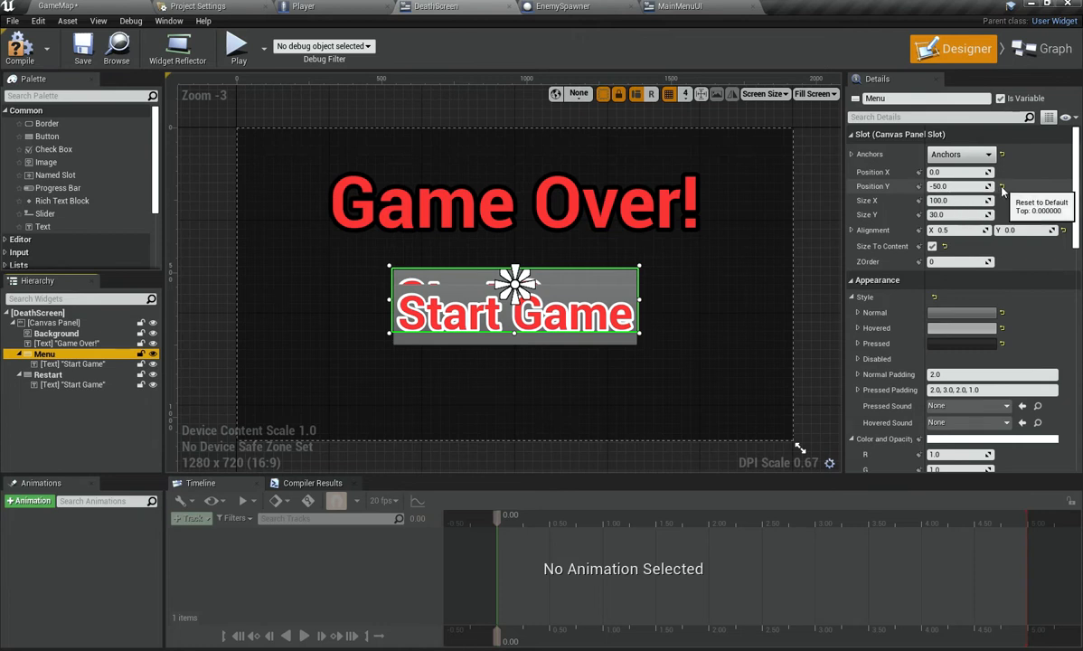
left_click(1002, 185)
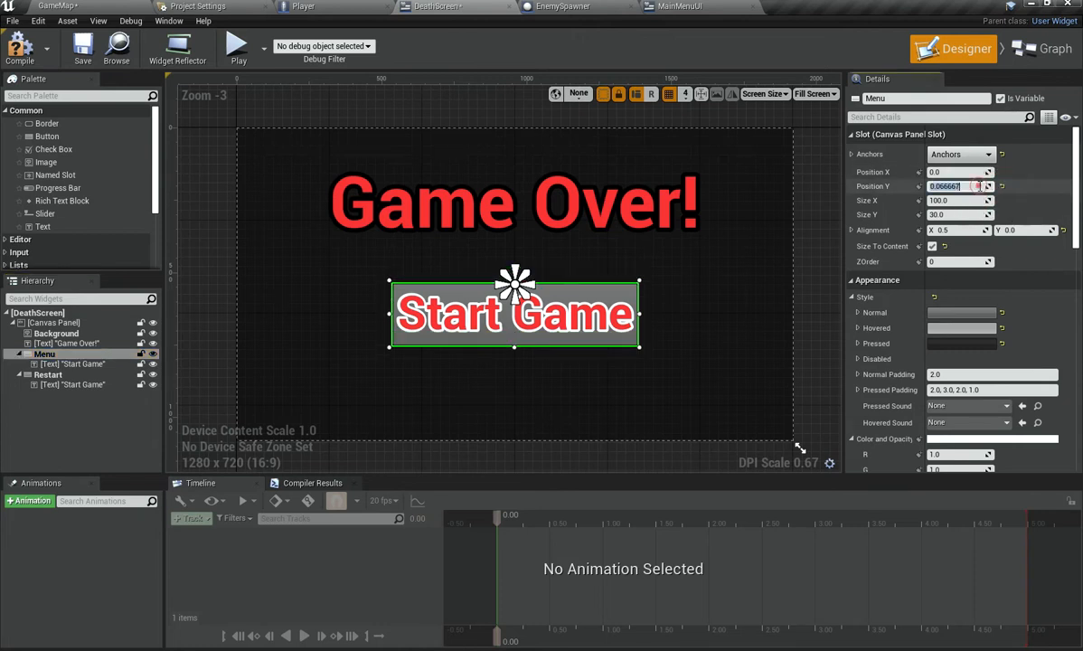
key("Return")
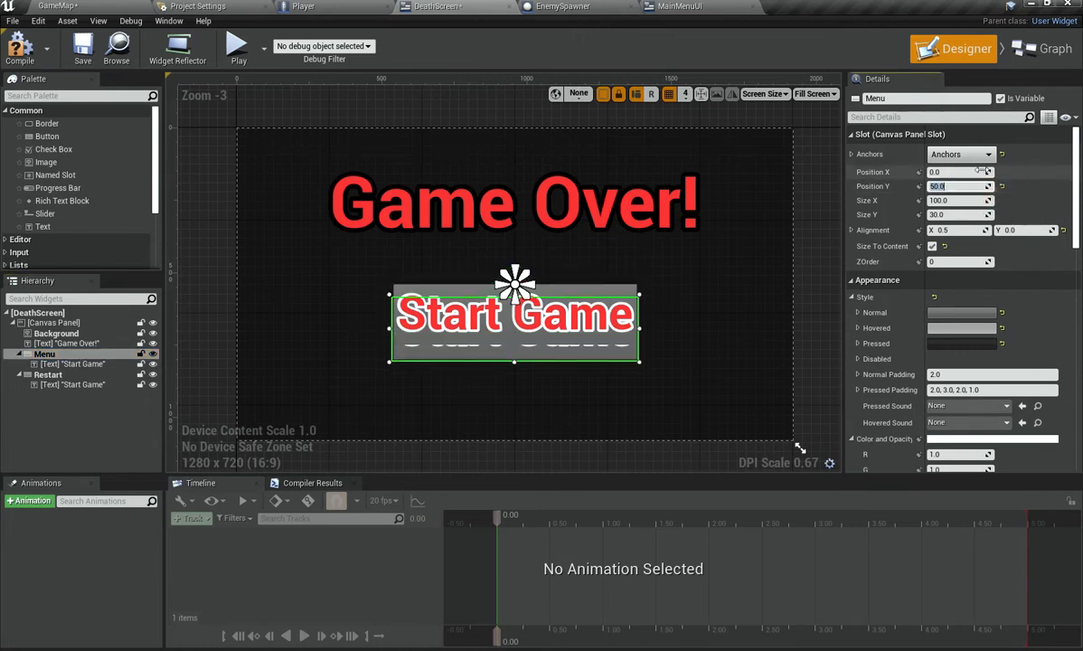
left_click(969, 187)
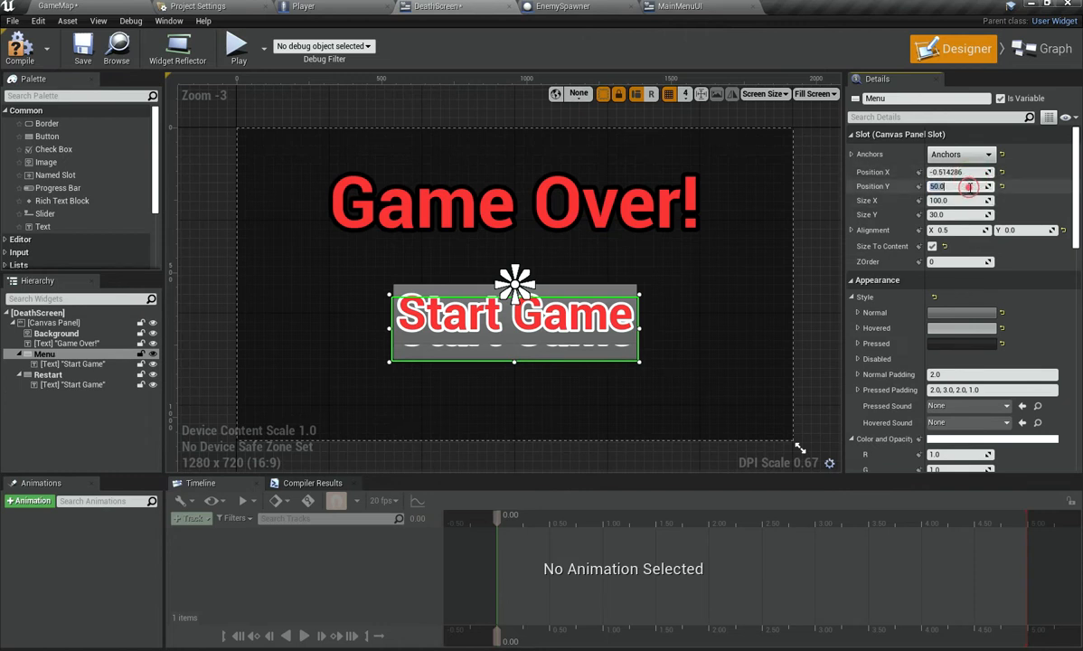
key("Return")
left_click_drag(965, 172, 888, 172)
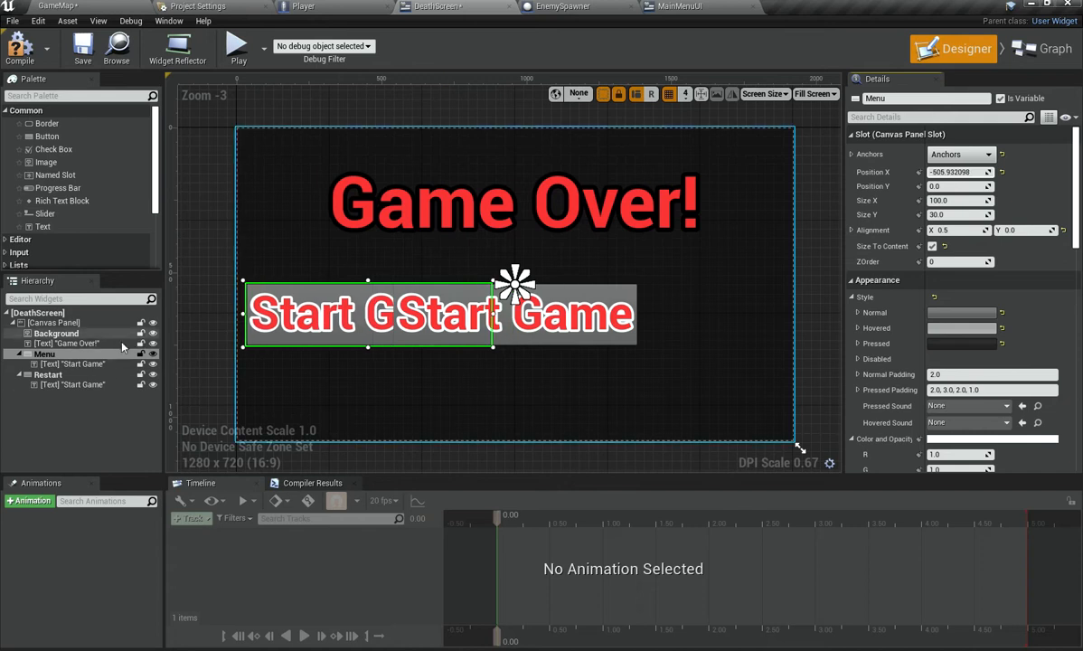
Step: Change the Menu button's label text to "Menu"
left_click(90, 363)
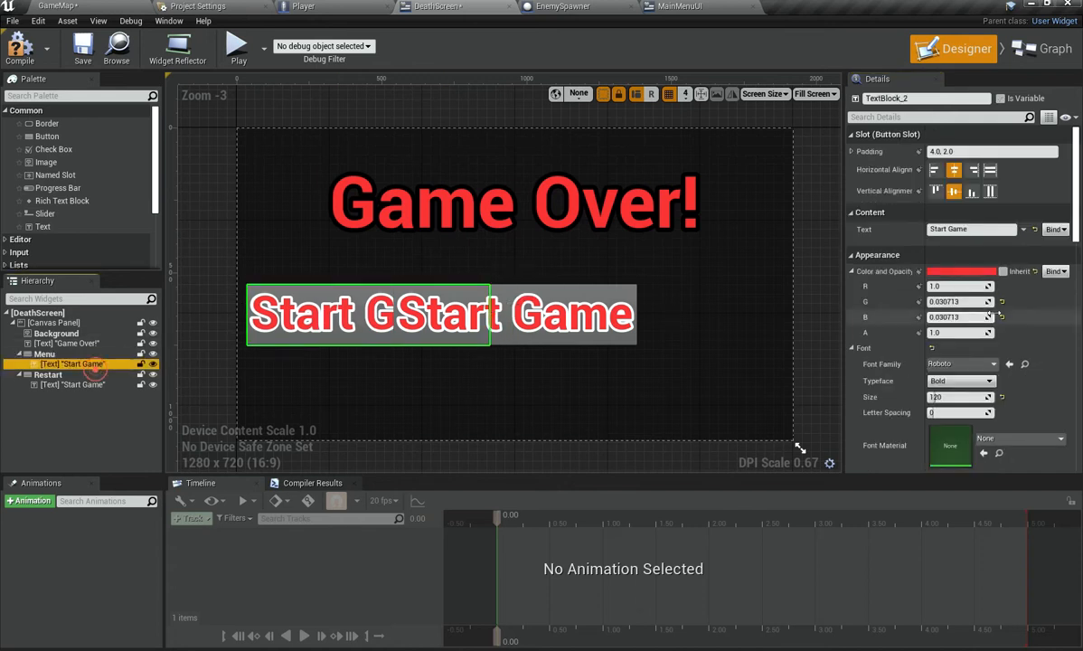
left_click(970, 228)
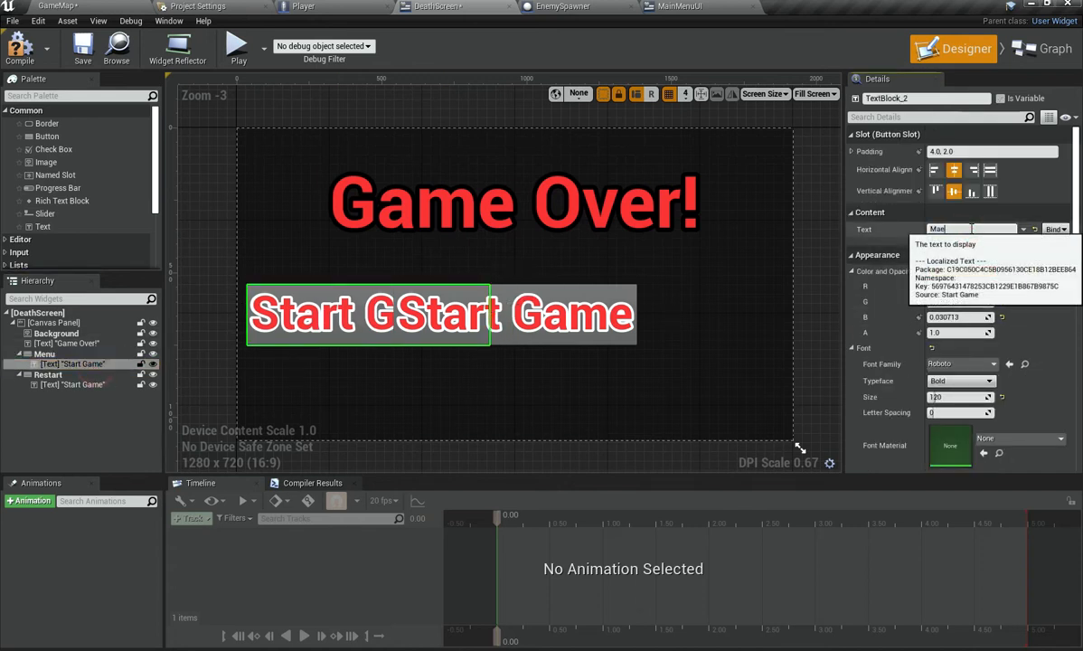
type("Menu")
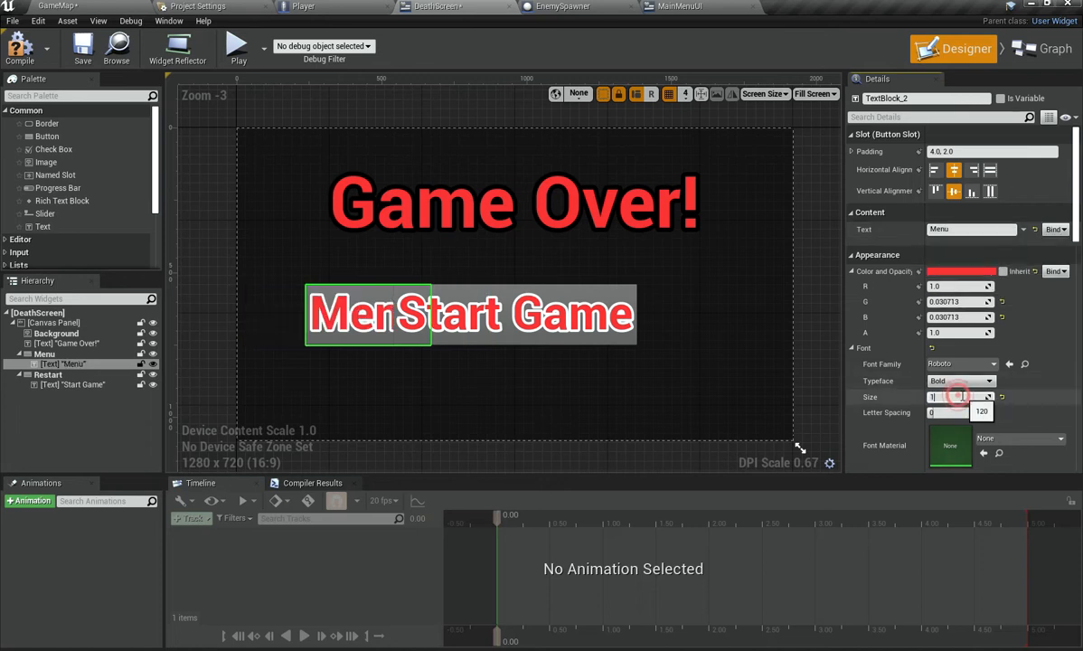
key("Return")
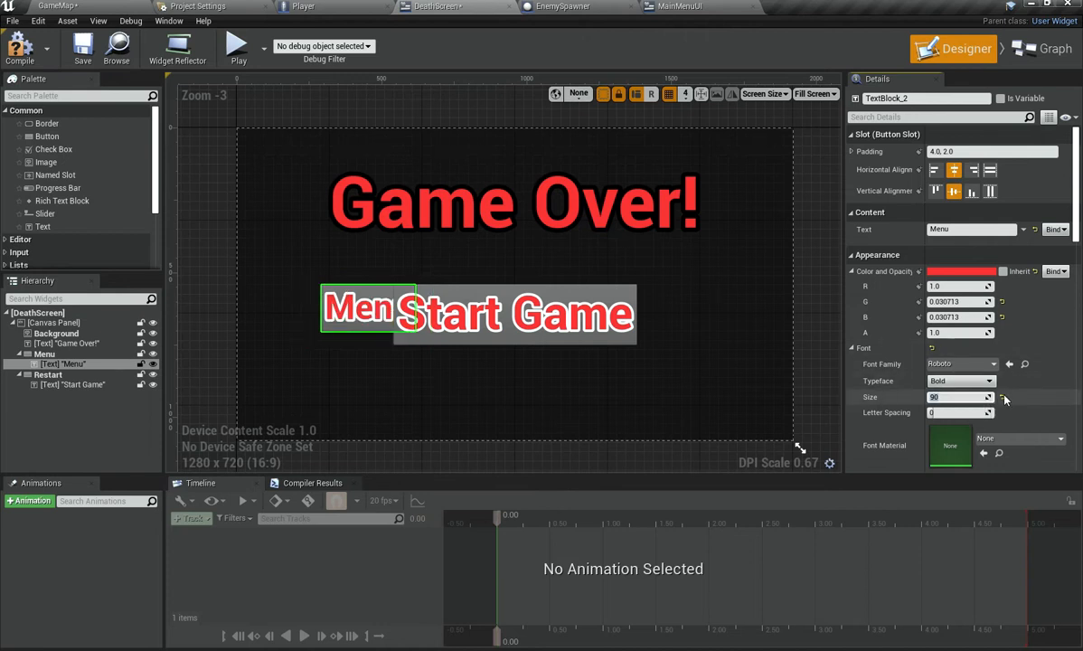
Step: Set the Menu label's font size to 120
left_click(1001, 397)
left_click(977, 398)
type("12")
key("Return")
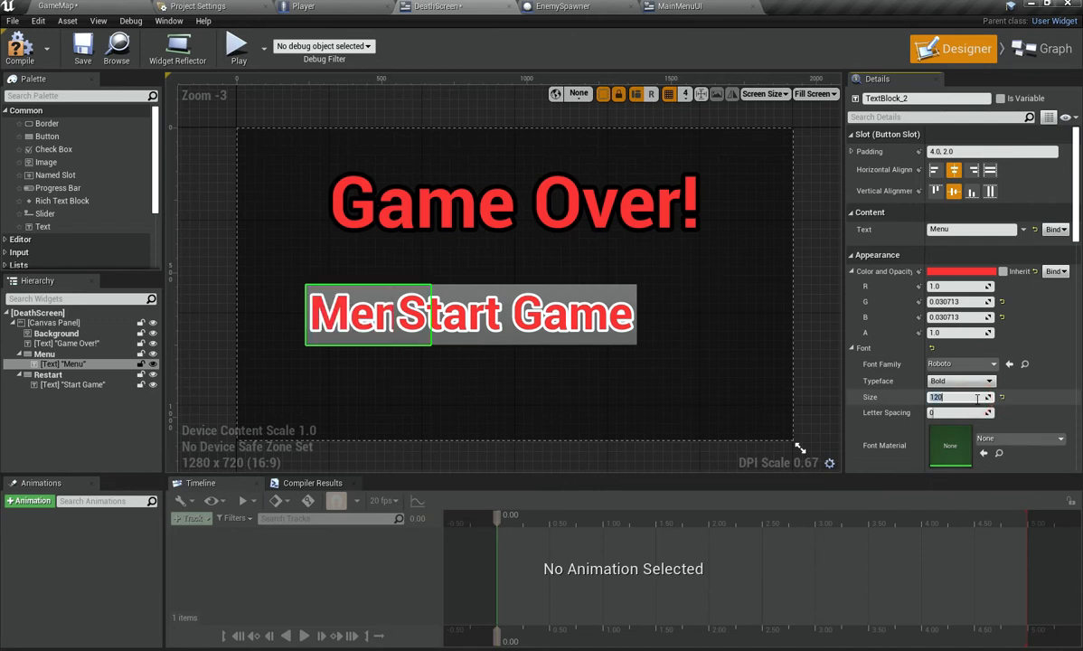
Step: Change the Restart button's label text to "Restart"
left_click(55, 354)
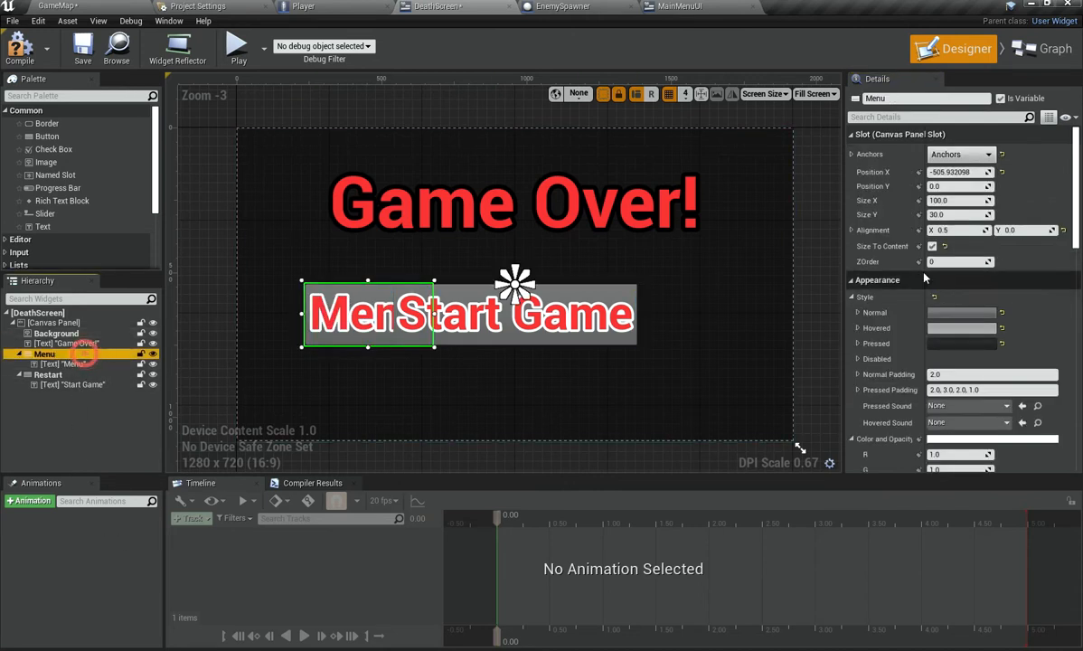
mouse_move(958, 172)
left_mouse_down()
mouse_move(943, 173)
mouse_move(964, 173)
left_mouse_up()
left_click(77, 374)
left_click(81, 384)
left_click(977, 231)
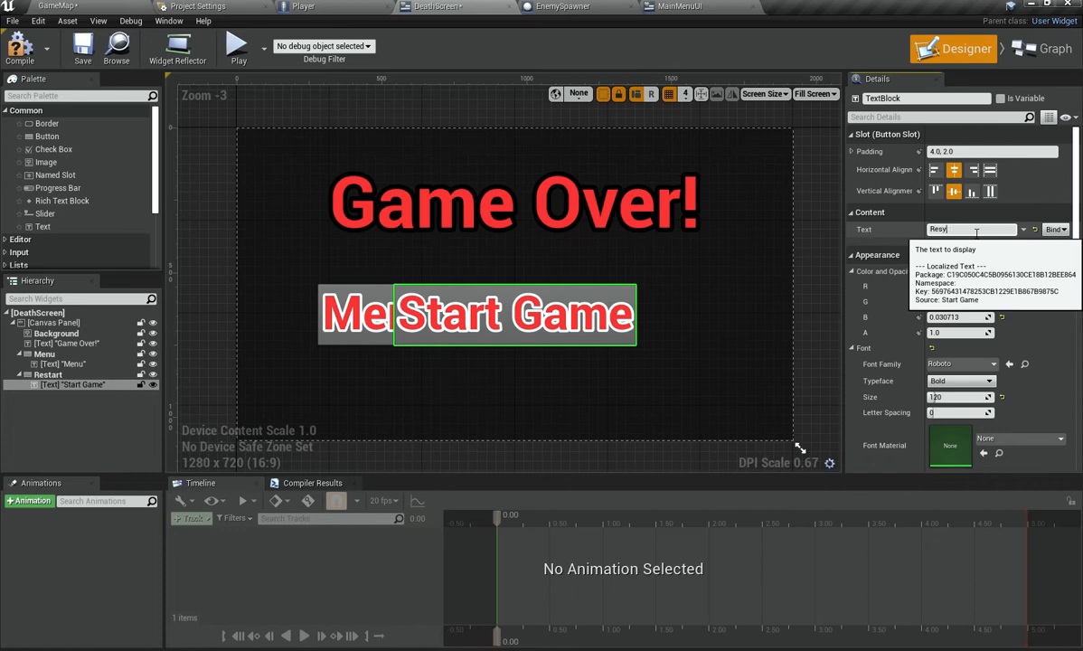
type("Restart")
key("Return")
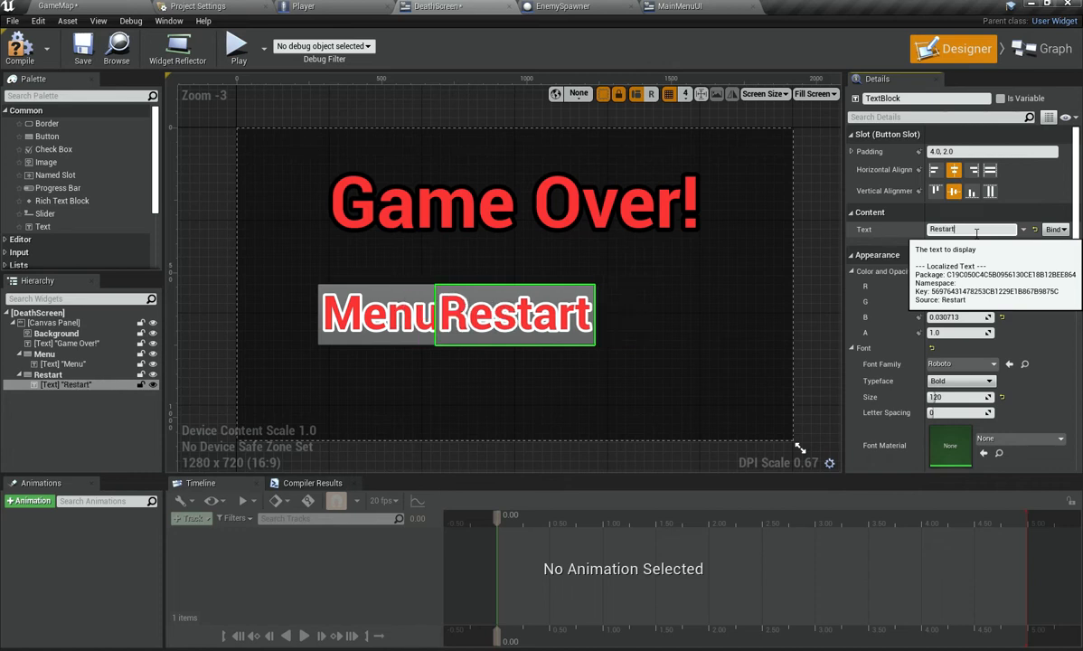
Step: Set the Restart button's X position to 400
left_click(48, 375)
left_click_drag(960, 172, 1051, 172)
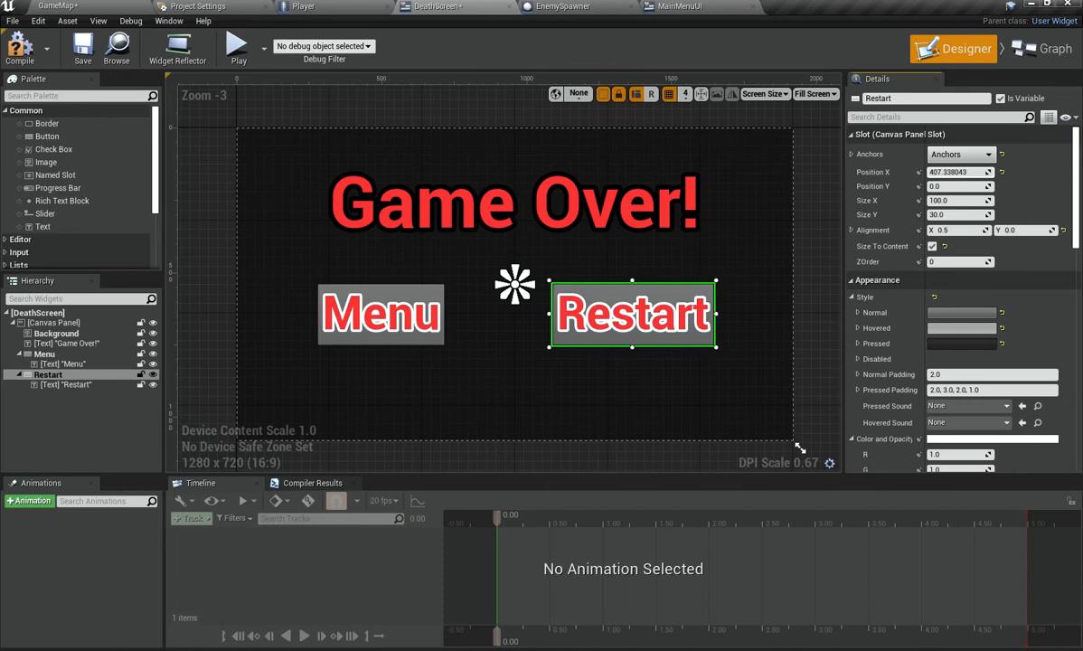
left_click(965, 172)
type("400")
key("Return")
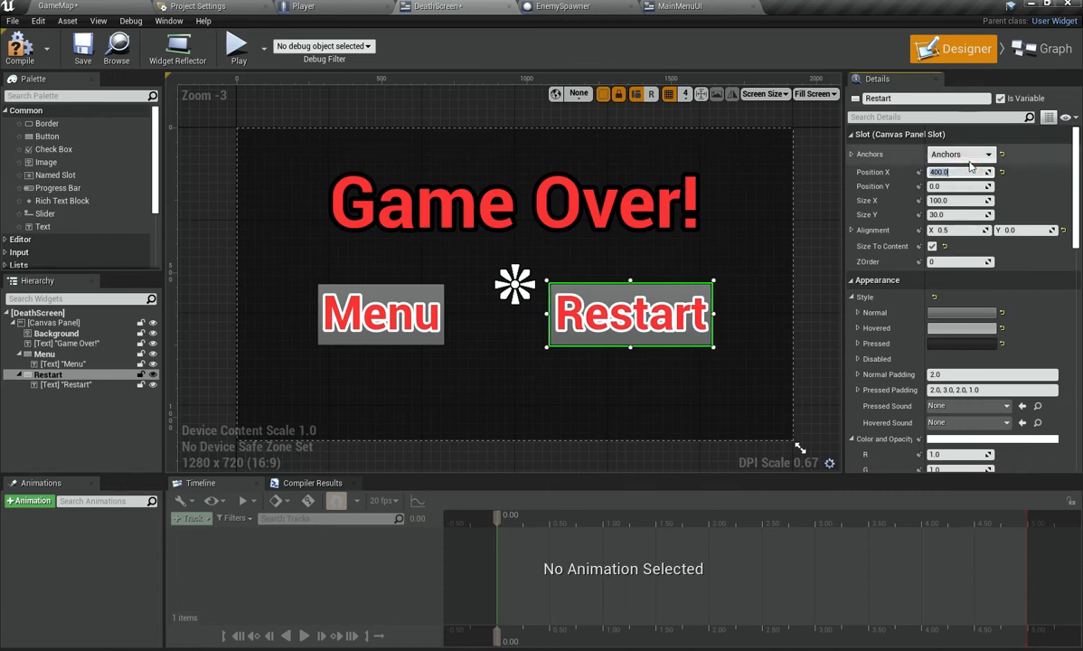
Step: Set the Menu button's X position to -400
left_click(95, 353)
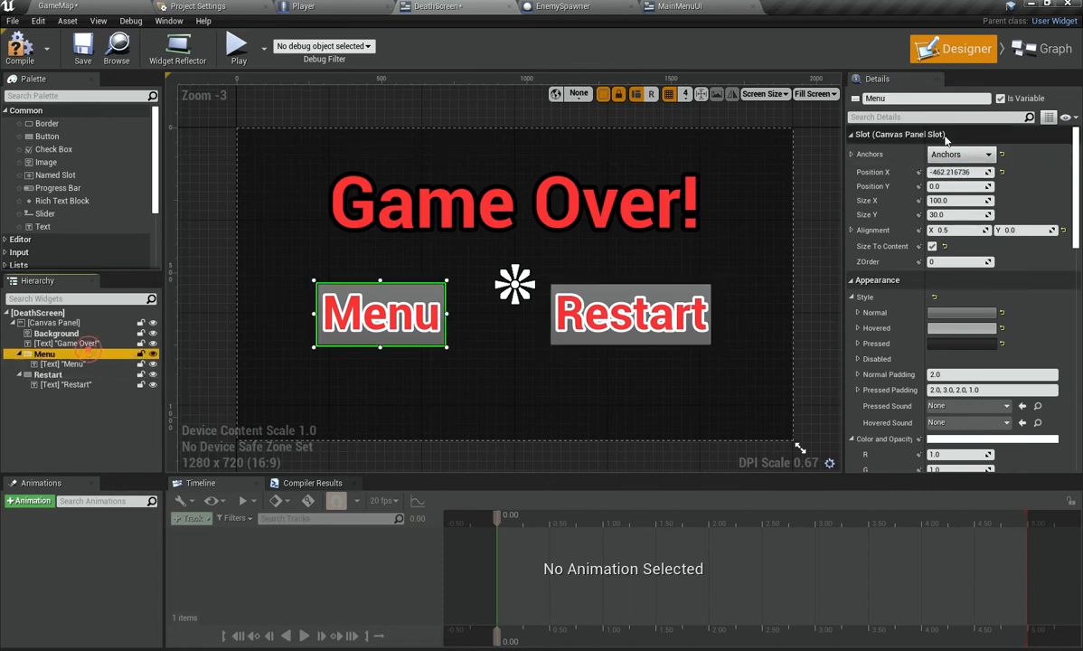
left_click(949, 174)
type("-400")
key("Return")
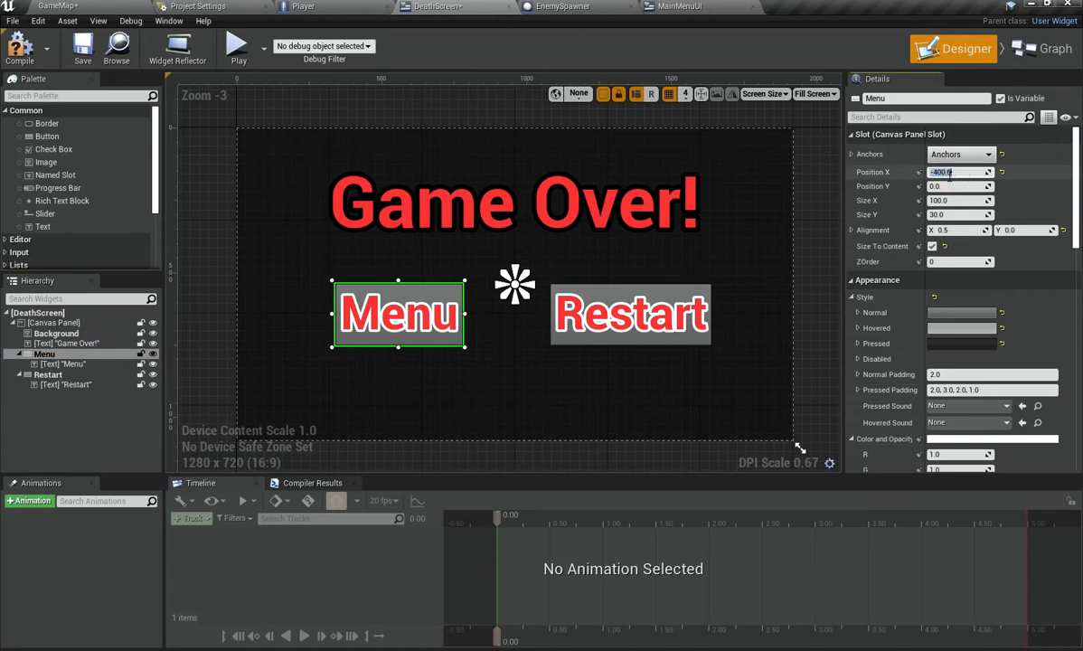
Step: Set the Menu button's X position to -600
left_click(54, 363)
left_click(27, 385)
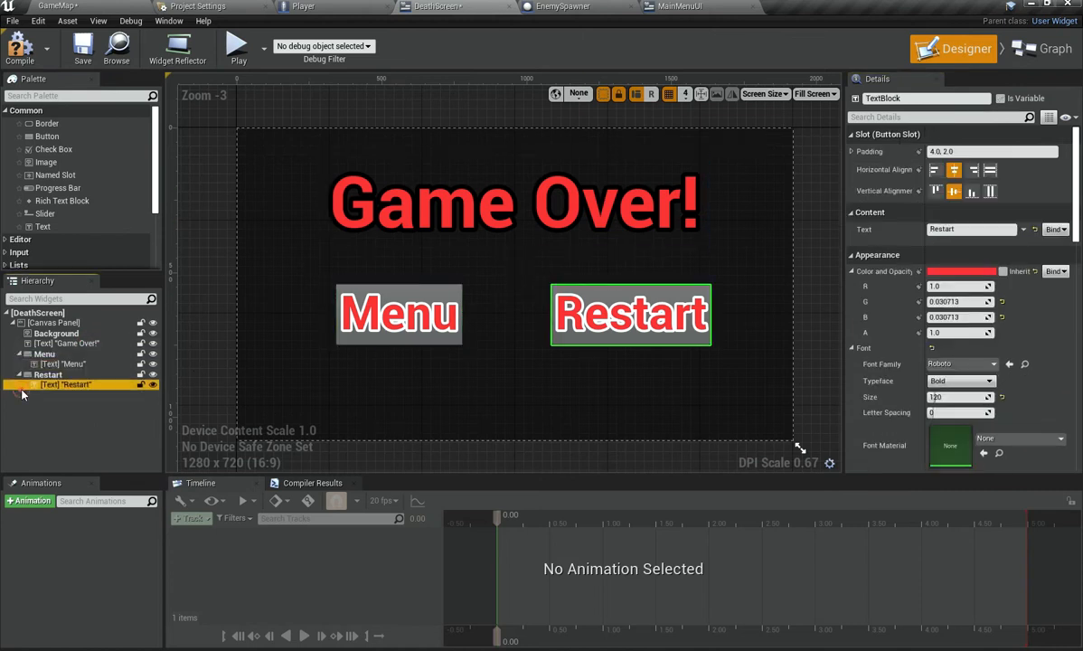
left_click(47, 434)
left_click(72, 355)
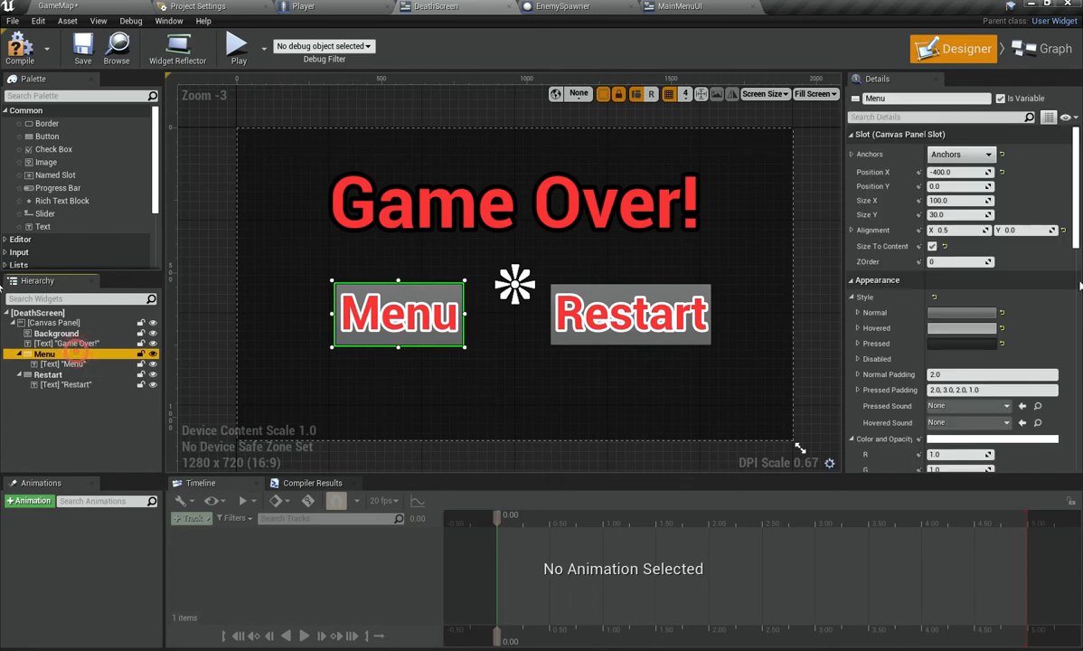
left_click(969, 173)
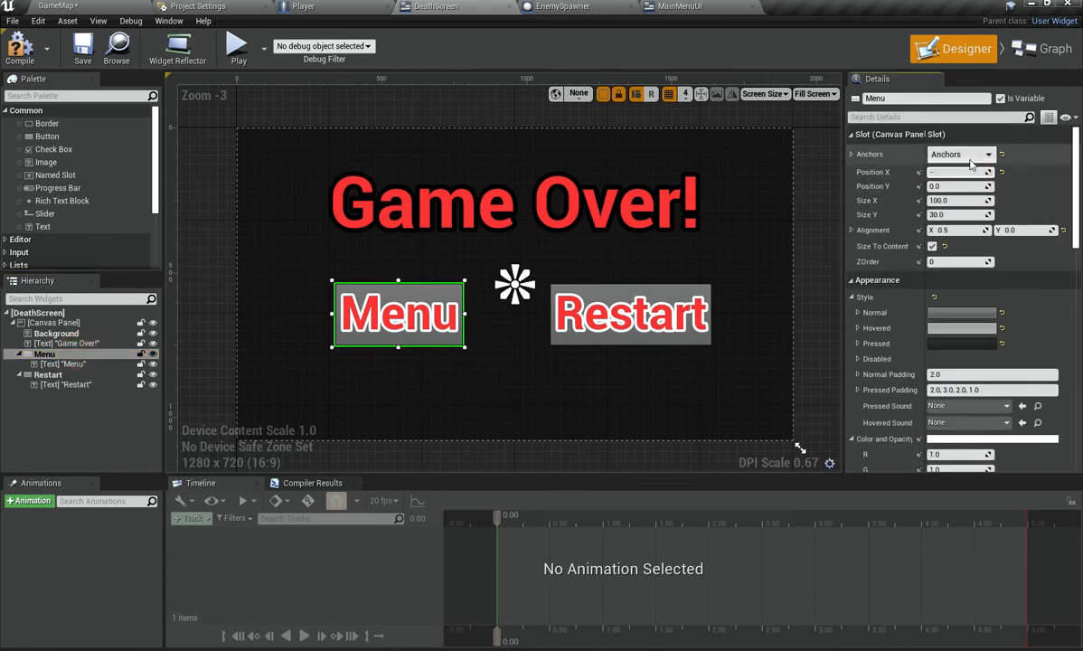
key("Return")
scroll(905, 272, "down", 3)
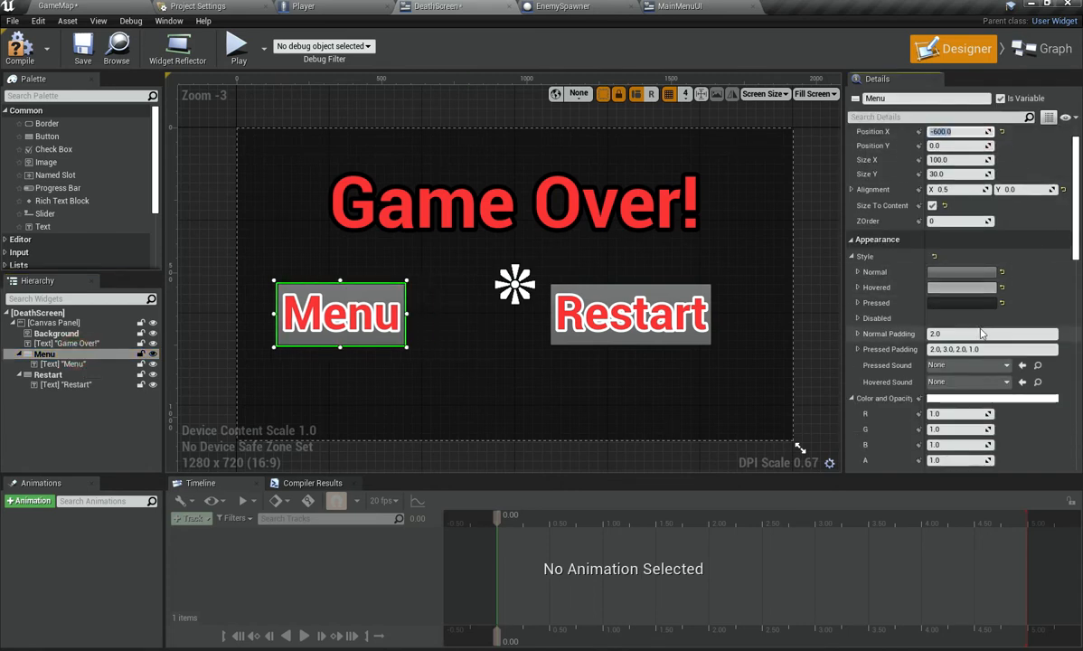
Step: Set the Menu label's font size to 200
left_click(63, 363)
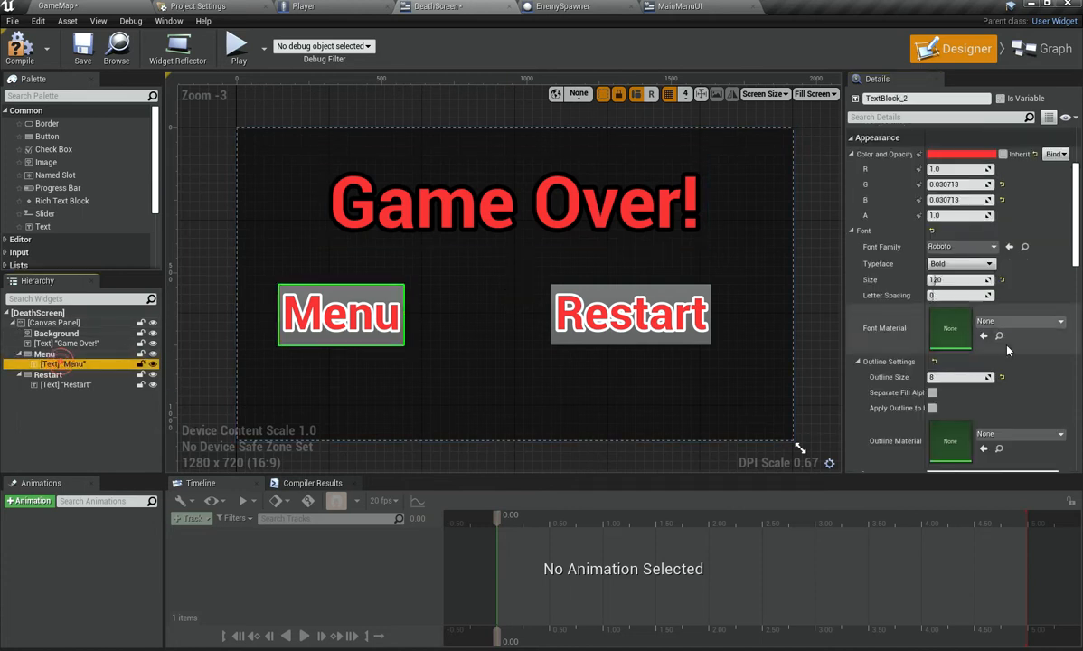
left_click(962, 279)
type("20")
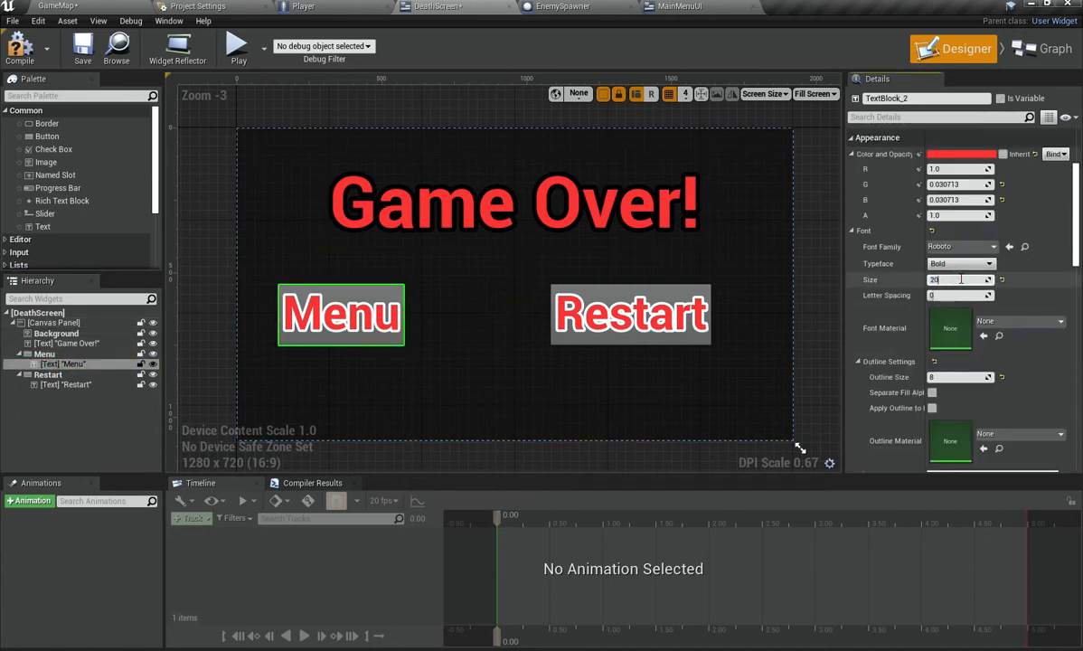
type("0")
key("Return")
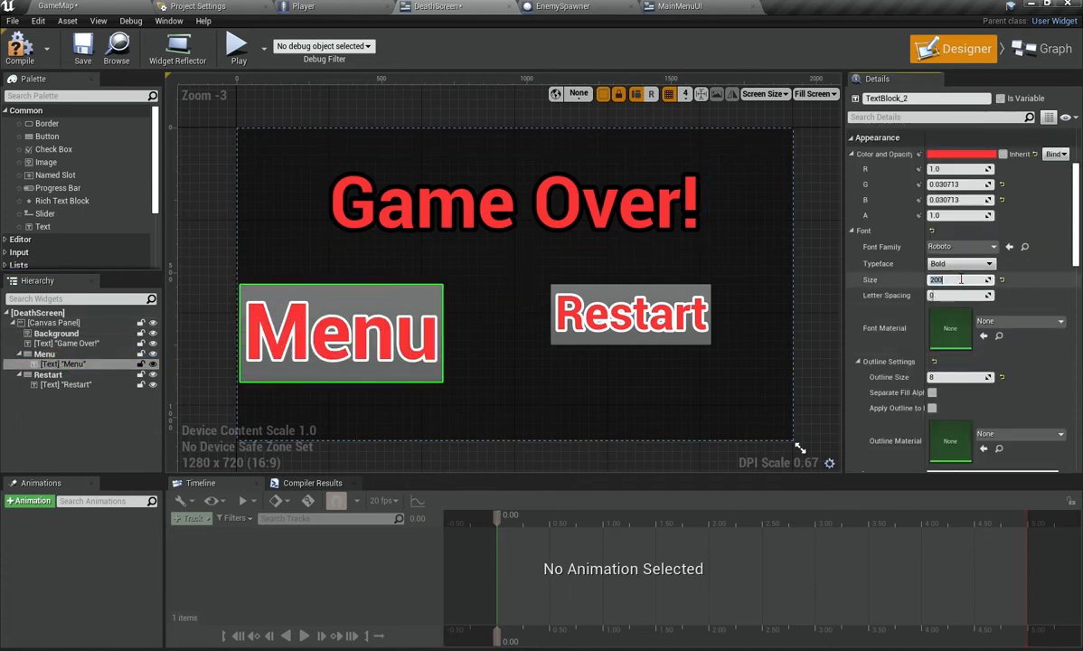
Step: Set the Menu label's font size to 150
left_click(86, 354)
left_click(88, 364)
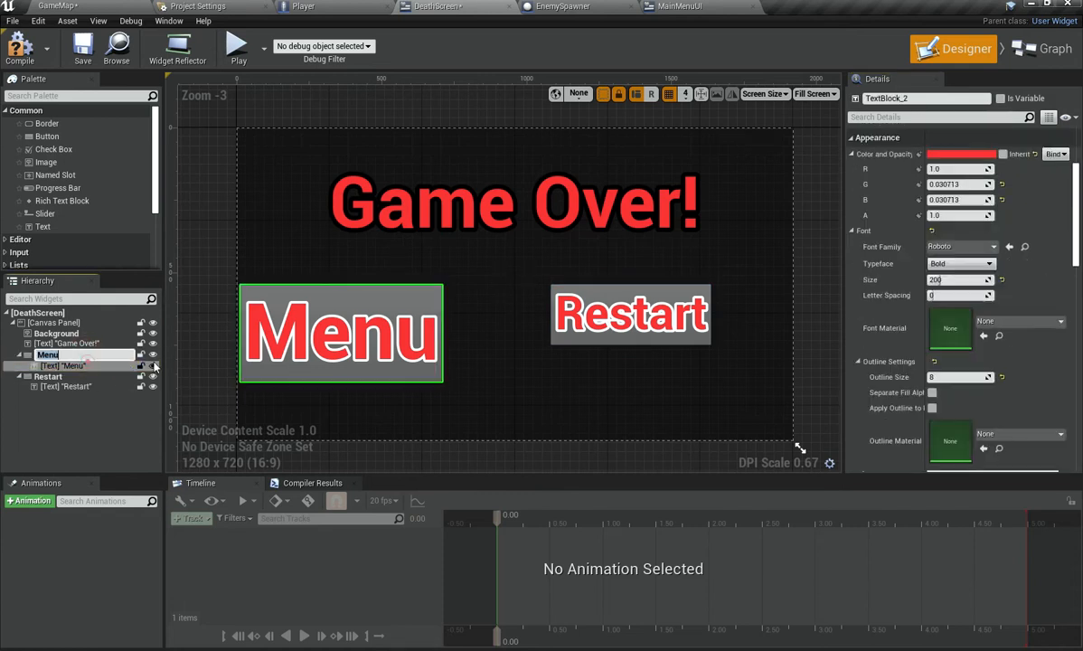
left_click(969, 279)
type("150")
key("Return")
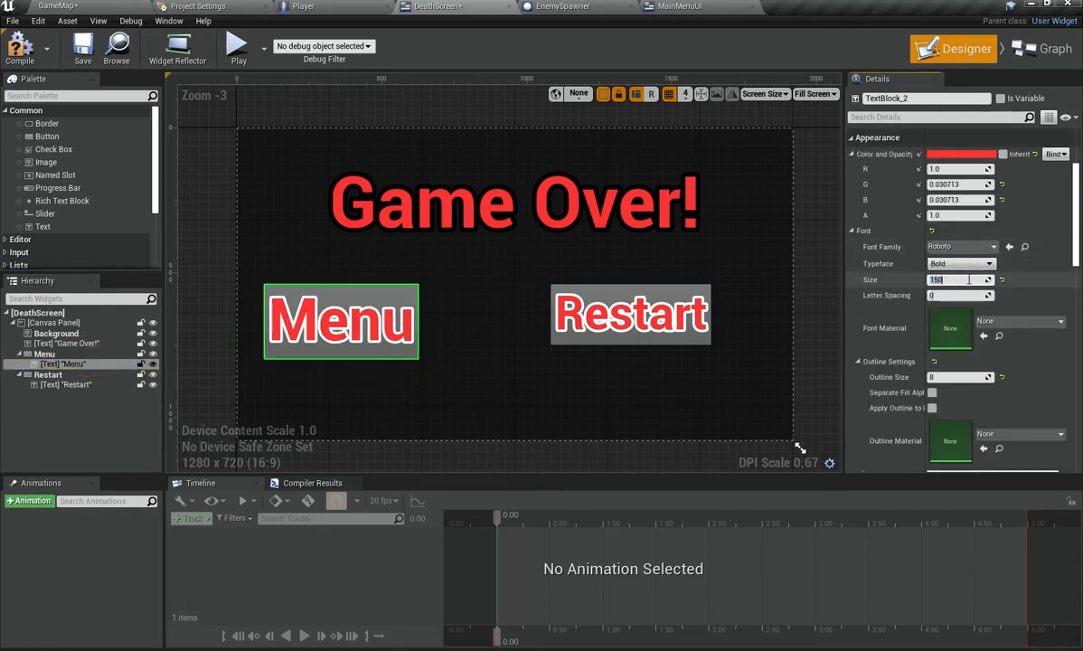
Step: Try the Restart button's X position at 600 and reset it
left_click(88, 374)
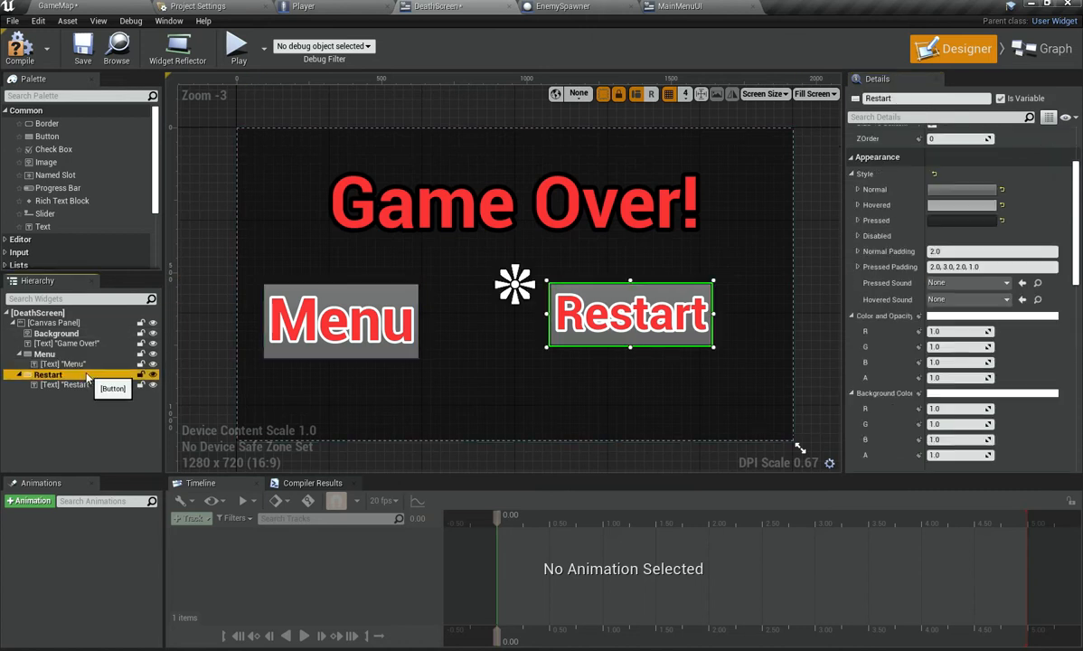
scroll(964, 199, "up", 4)
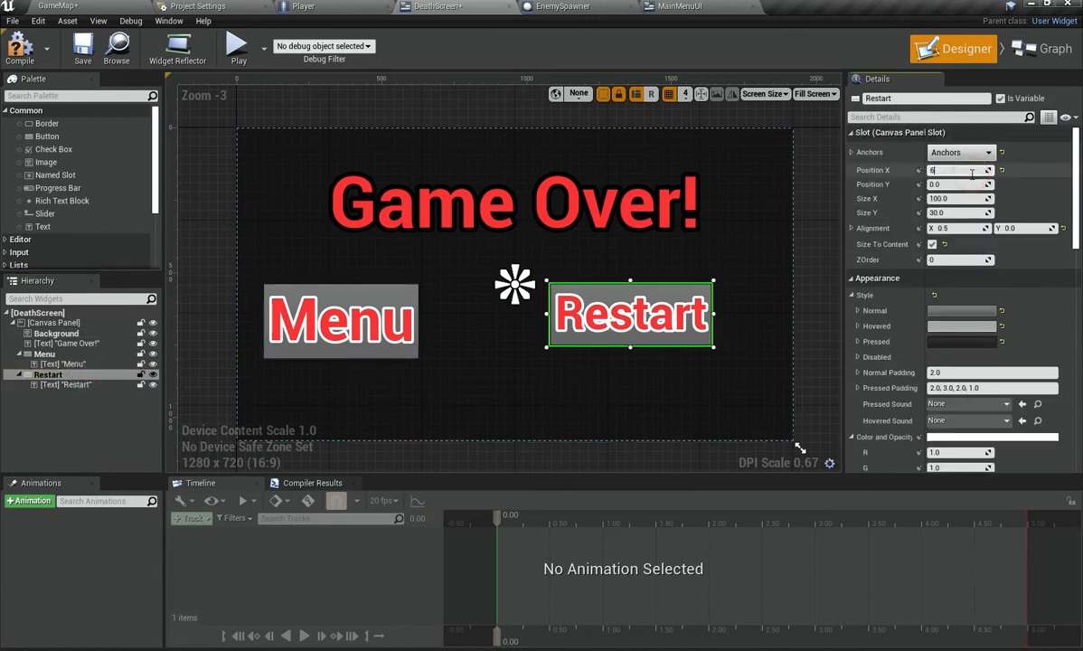
left_click(973, 173)
type("600")
key("Return")
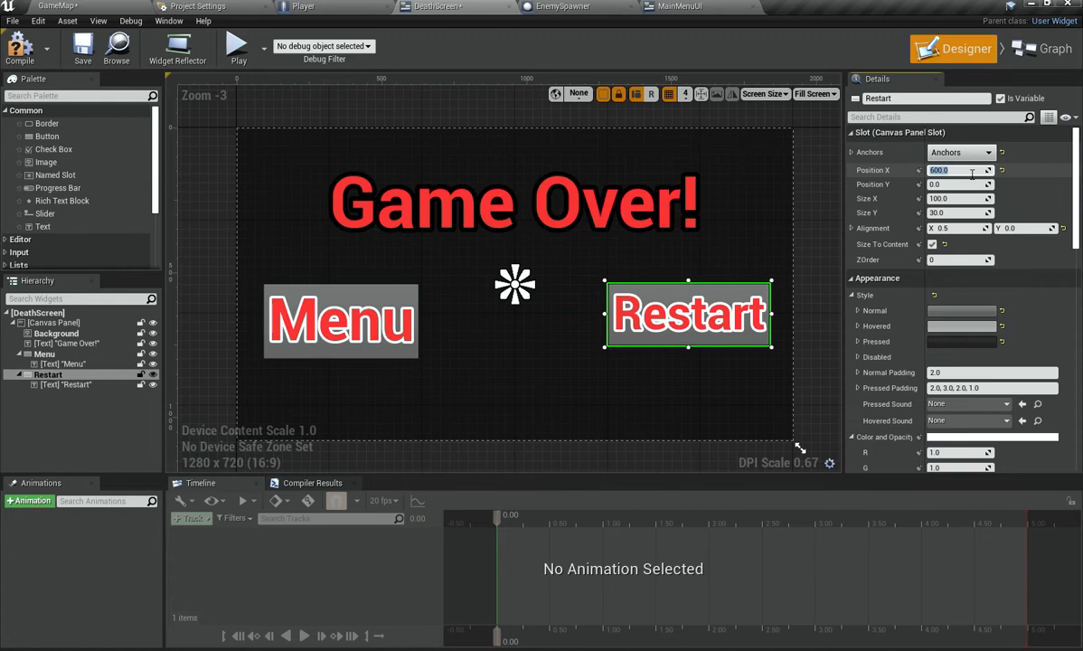
left_click(1002, 170)
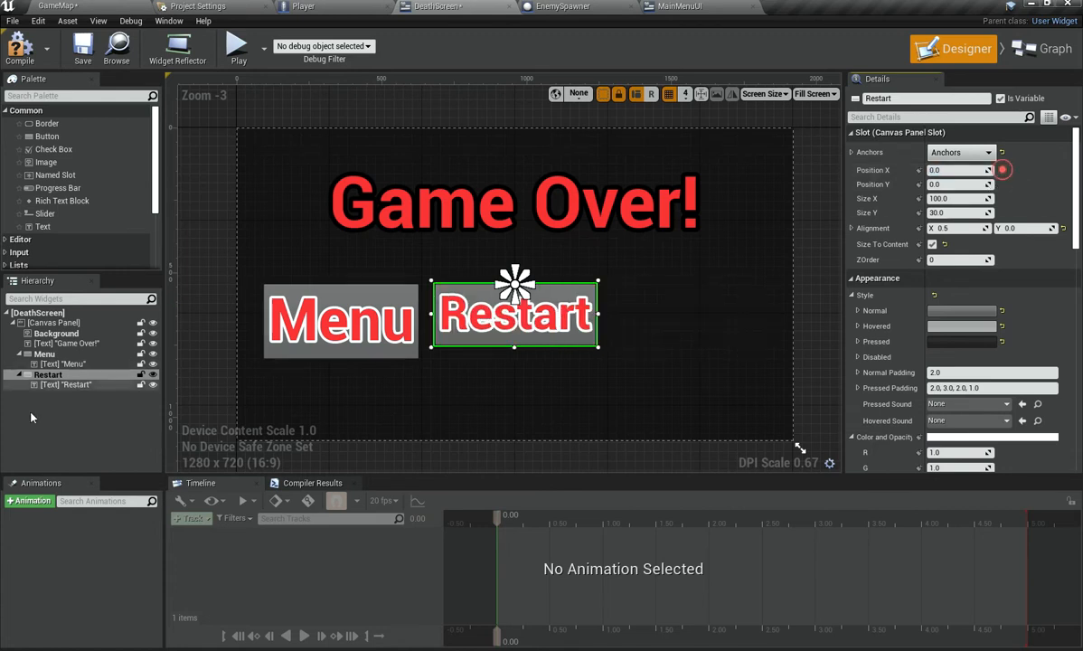
Step: Set the Restart label's font size to 160
left_click(68, 385)
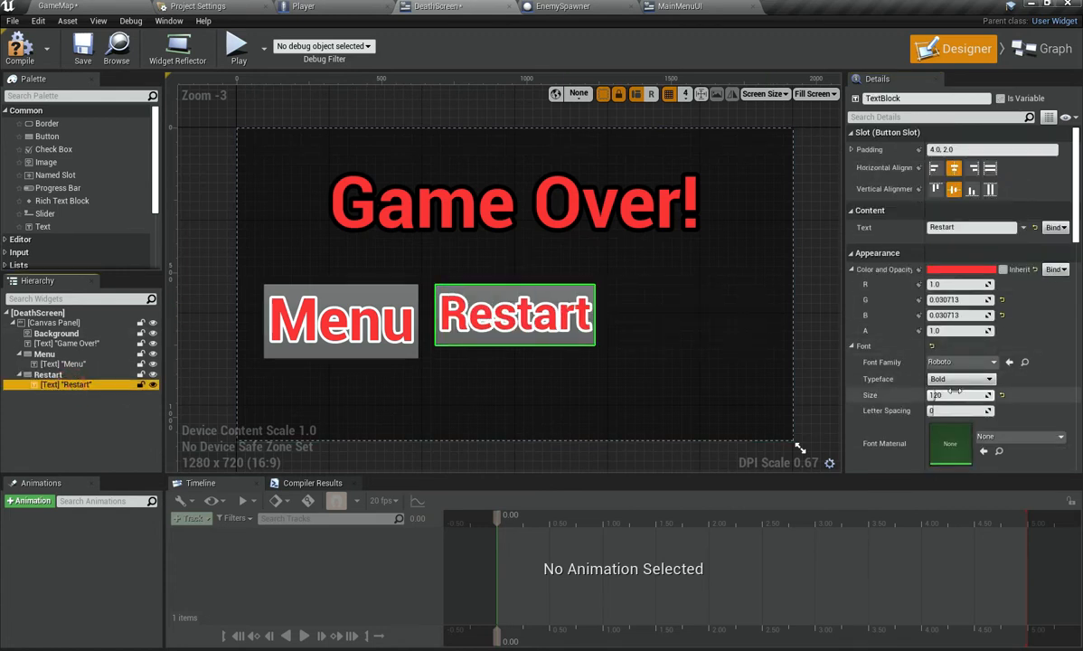
key("Return")
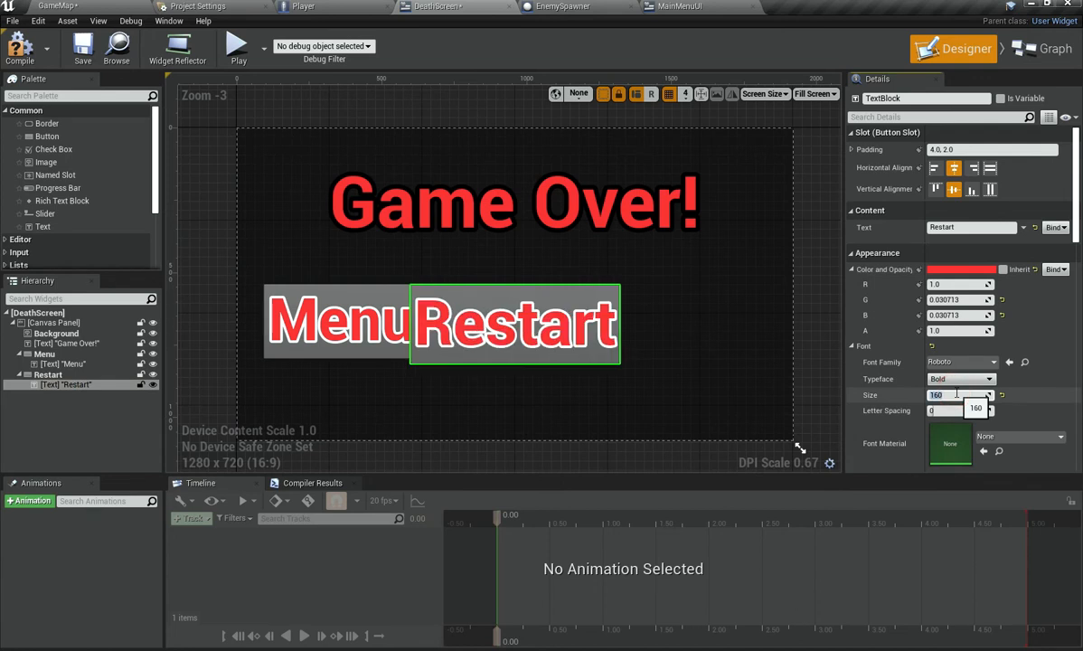
Step: Set the Restart button's X position to 500
left_click(48, 374)
mouse_move(963, 187)
left_mouse_down()
mouse_move(1036, 175)
mouse_move(965, 169)
left_mouse_up()
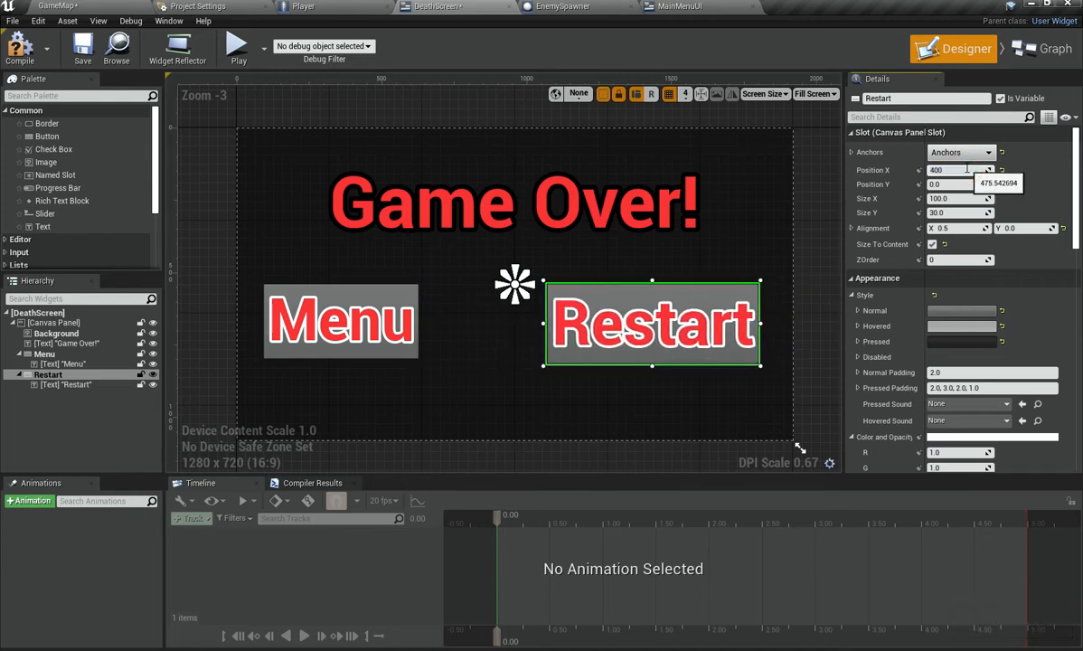
type("400")
key("Return")
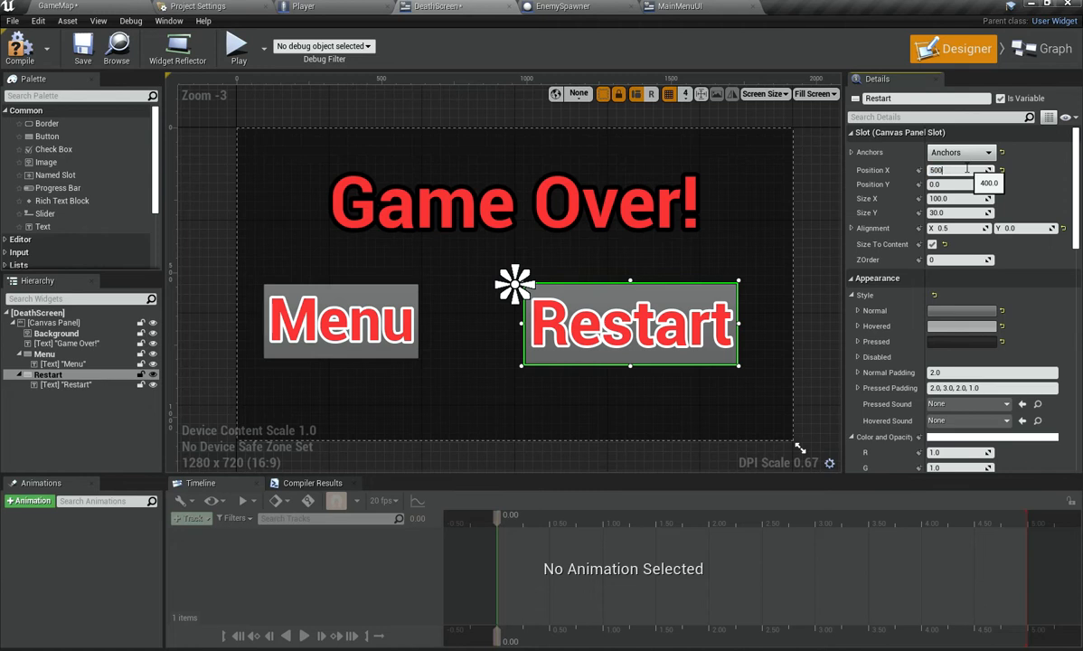
key("Return")
left_click(64, 453)
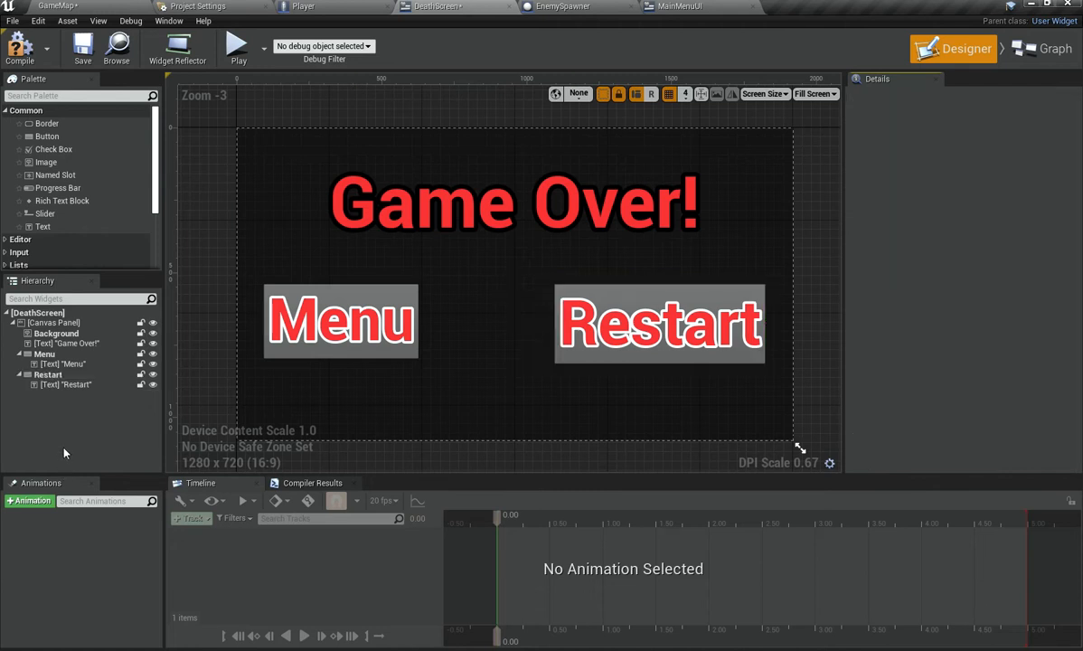
Step: Set the Menu button's X position to -400
left_click(50, 355)
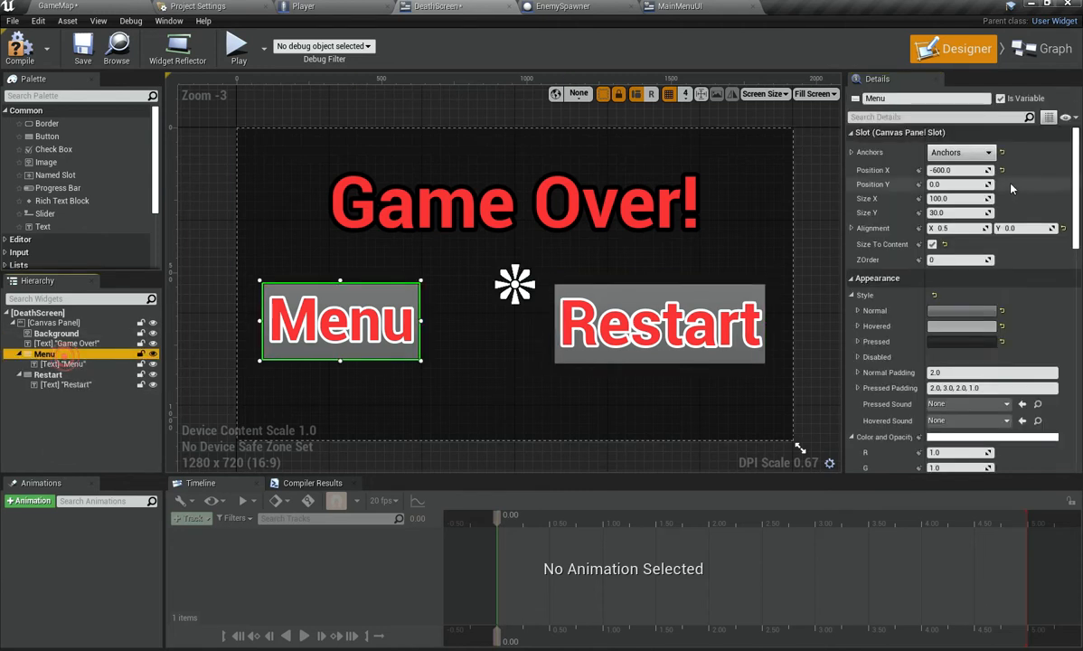
left_click(953, 169)
type("-400")
key("Return")
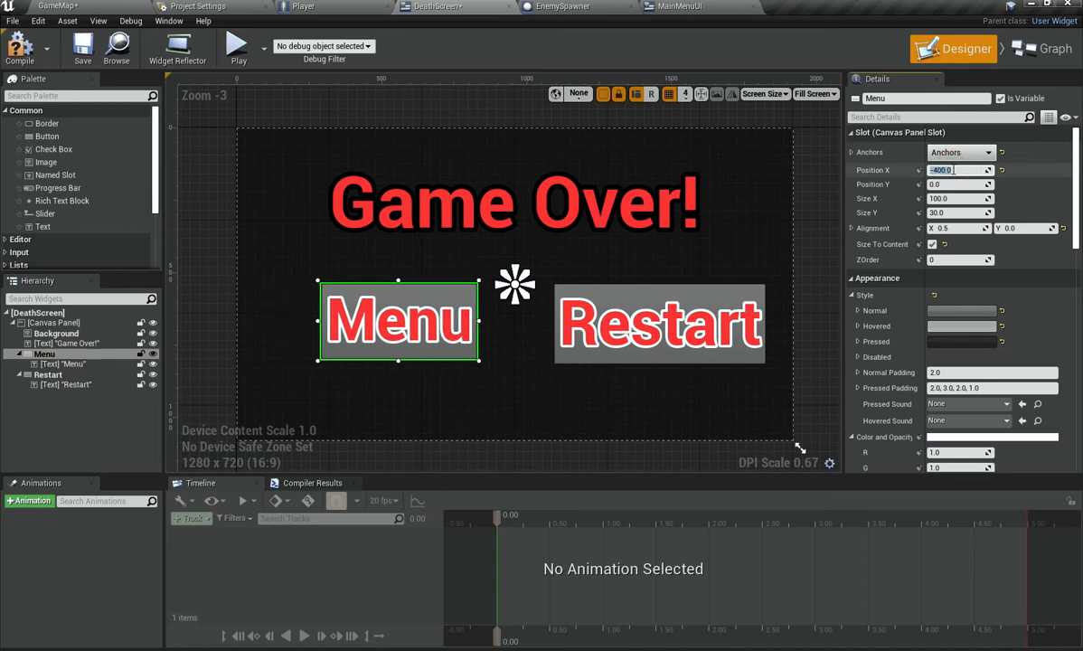
left_click(32, 430)
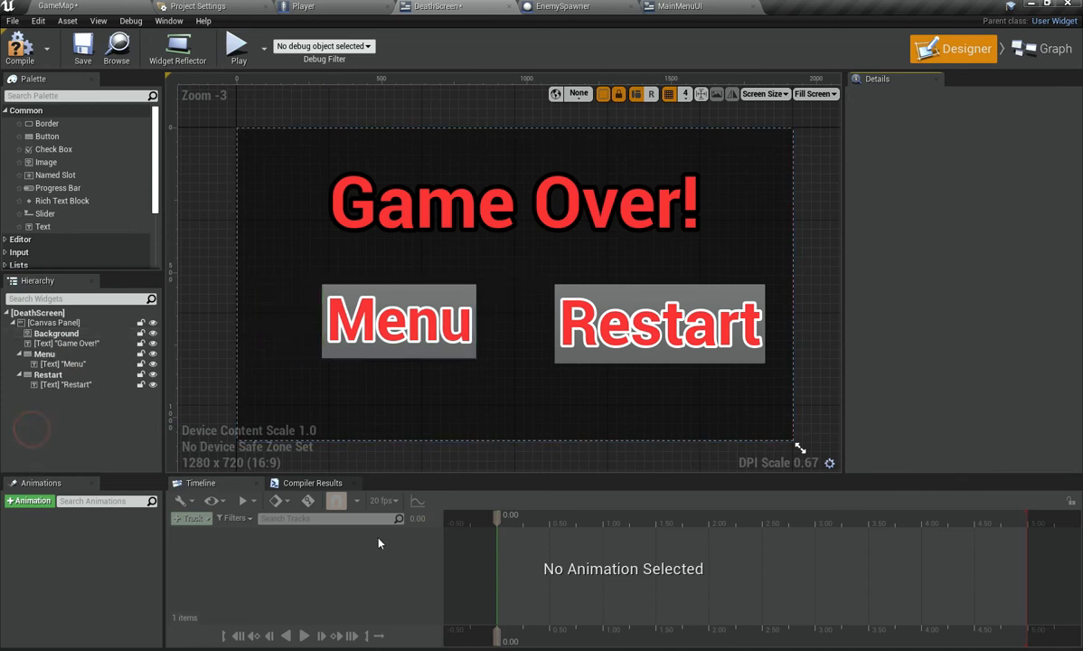
Step: Pad the Menu label's text with a space on each side, making it " Menu "
left_click(95, 353)
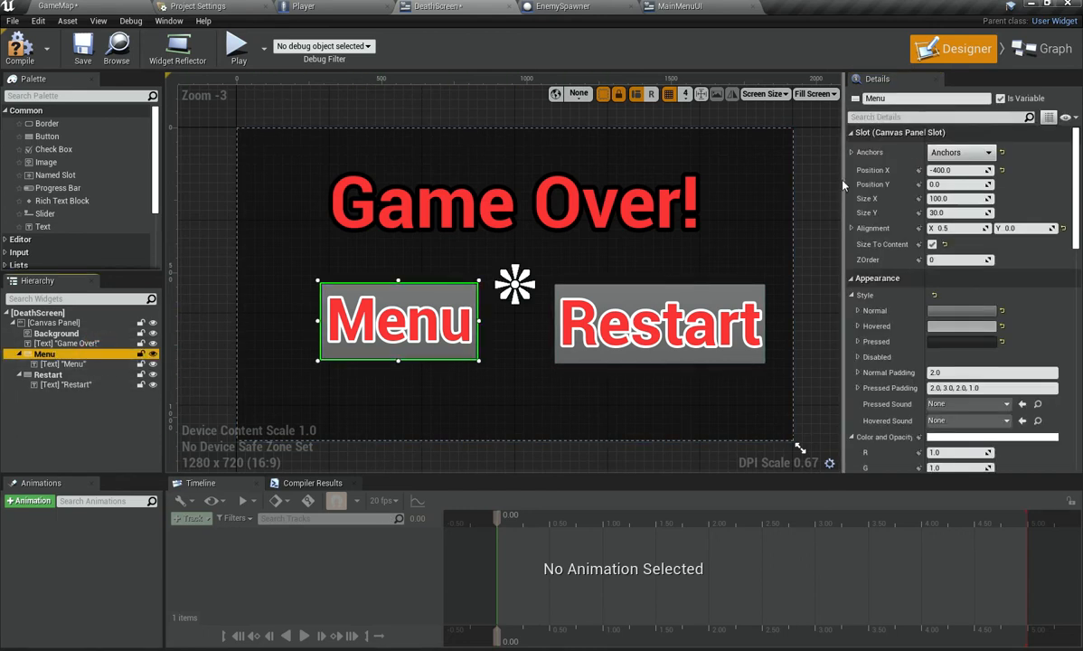
left_click(82, 363)
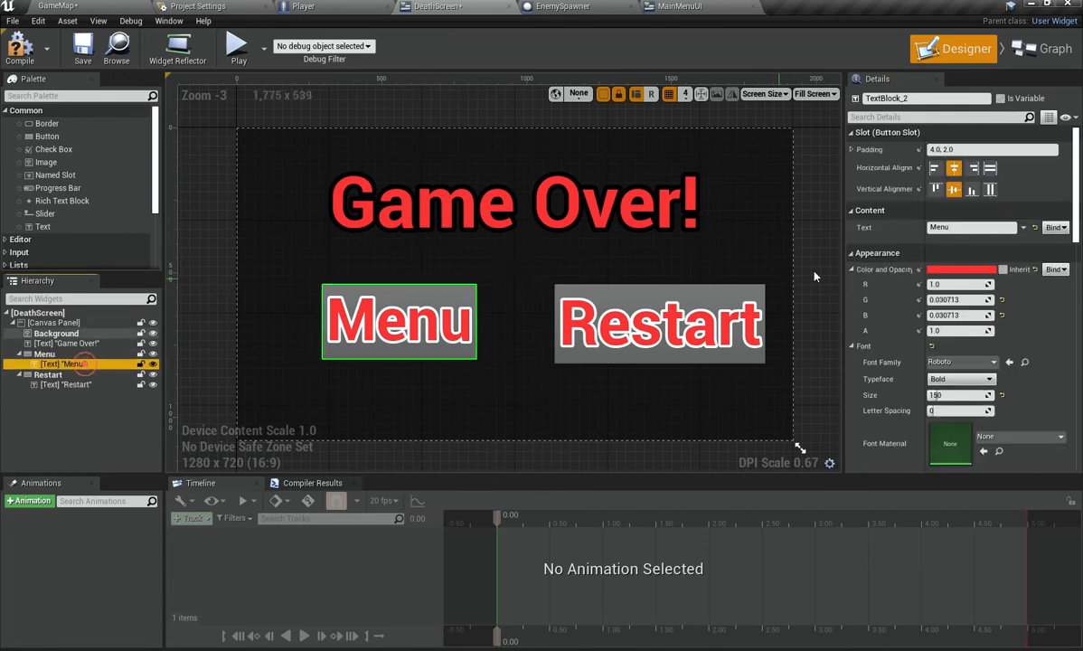
left_click(956, 226)
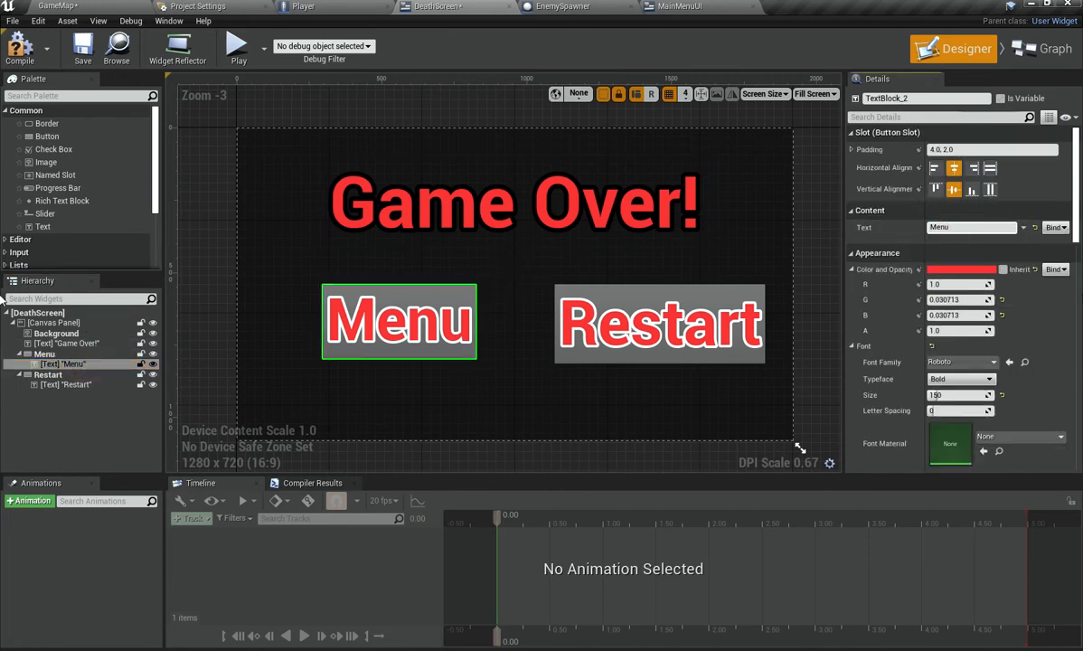
key("Return")
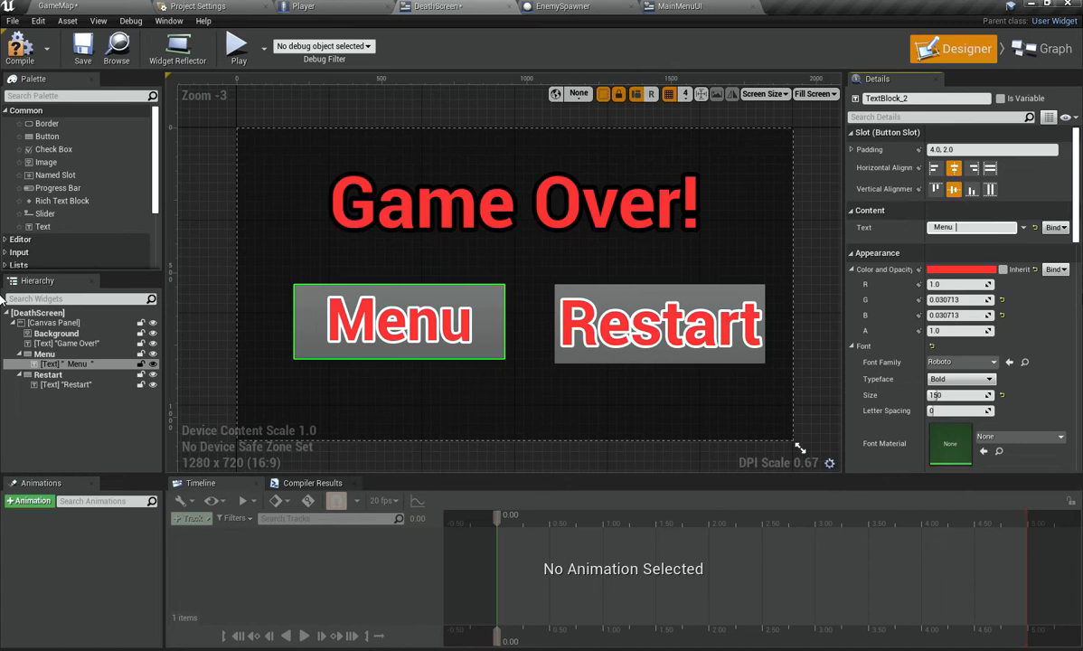
left_click(59, 383)
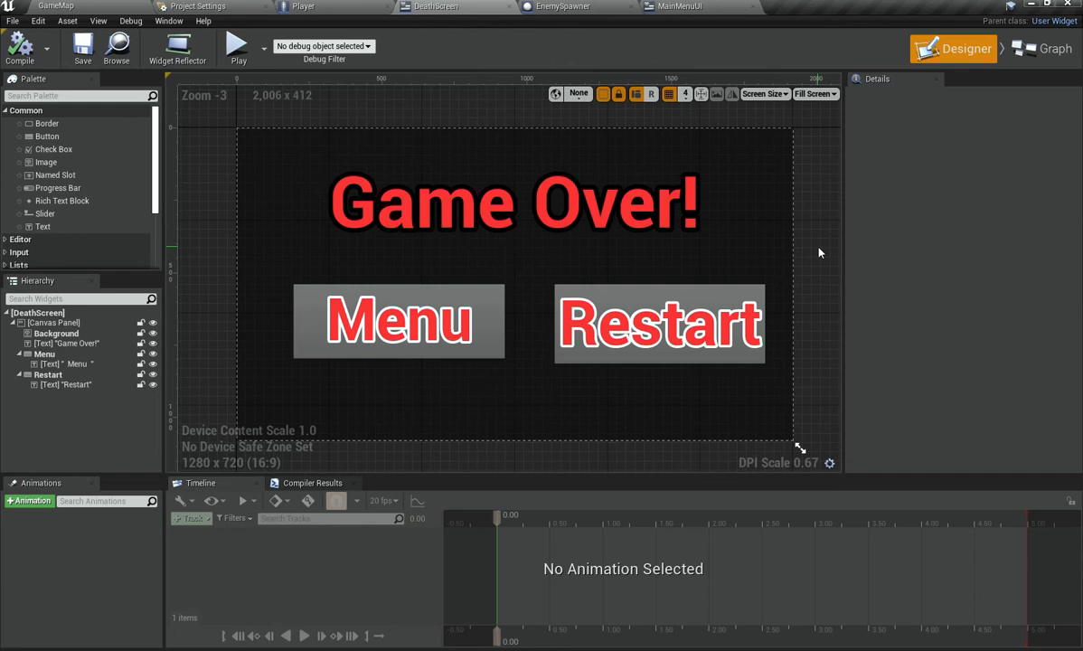
Step: Add an On Pressed event for the Menu button in the widget's event graph
left_click(56, 355)
scroll(941, 316, "down", 15)
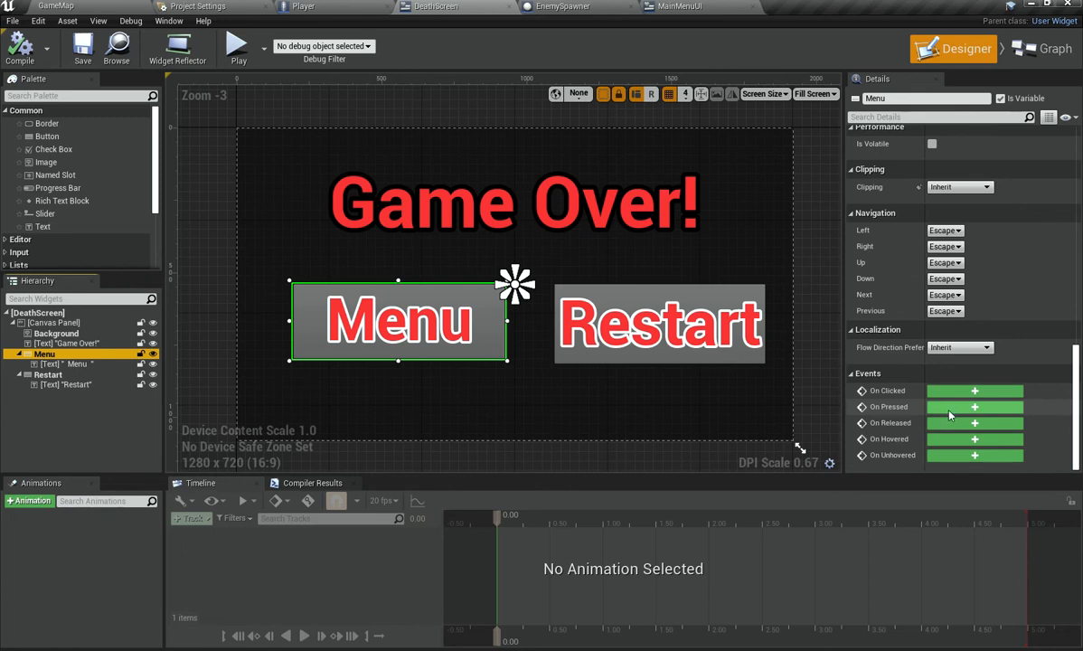
left_click(949, 408)
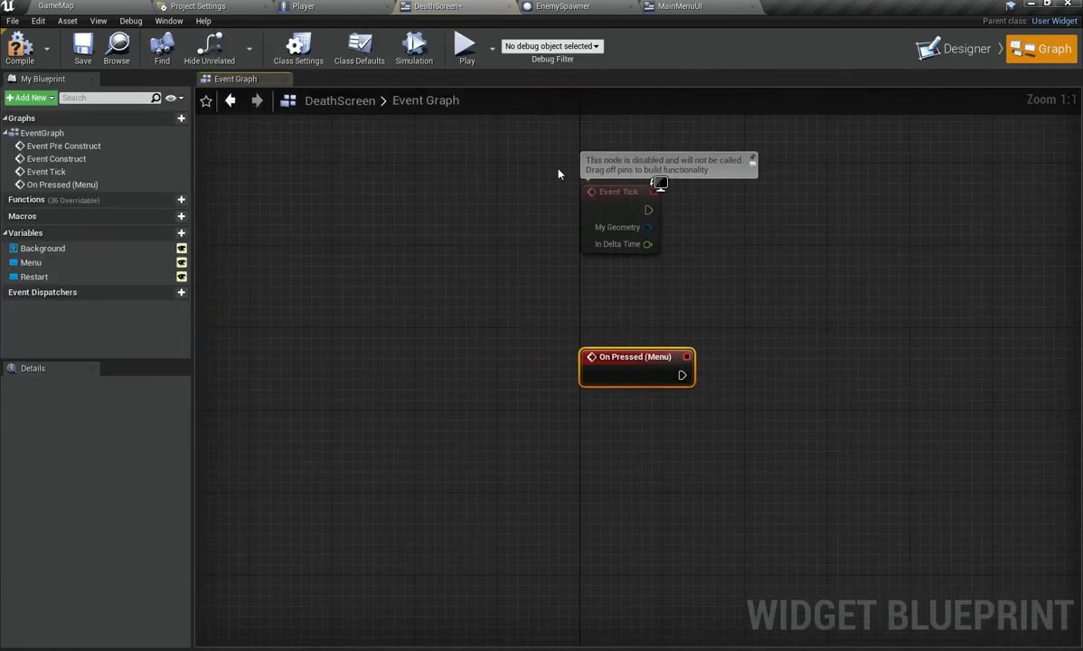
Step: Replace the Menu button's On Pressed event with an On Clicked event, deleting the old On Pressed and Event Tick nodes
left_click(957, 50)
scroll(970, 354, "down", 10)
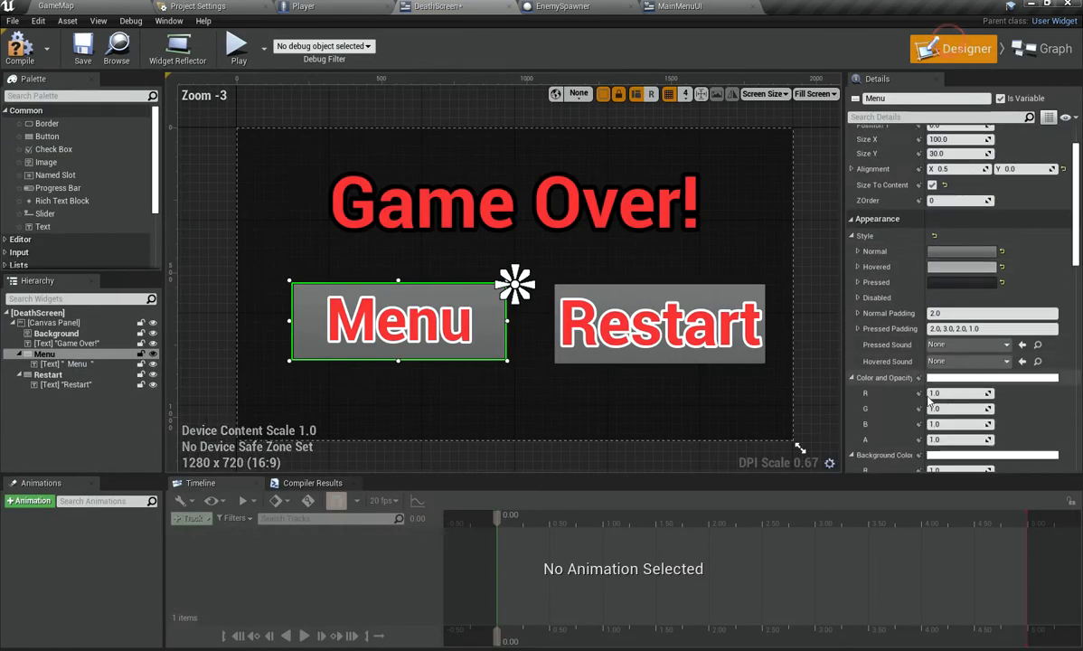
scroll(969, 354, "down", 5)
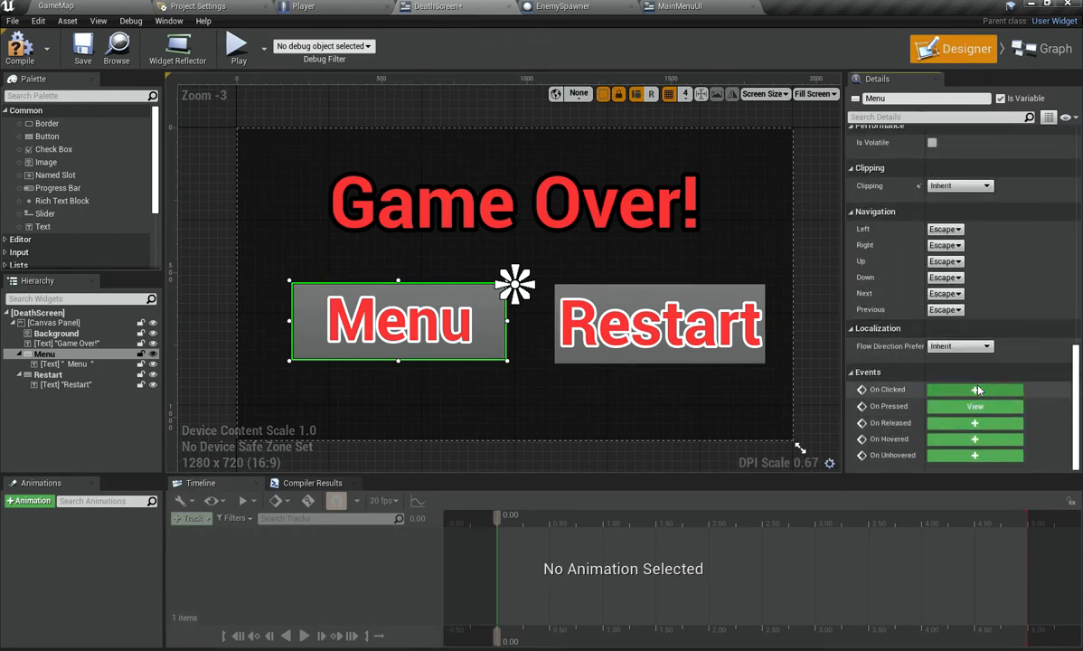
left_click(976, 390)
left_click_drag(595, 165, 829, 345)
key("Delete")
left_click(940, 53)
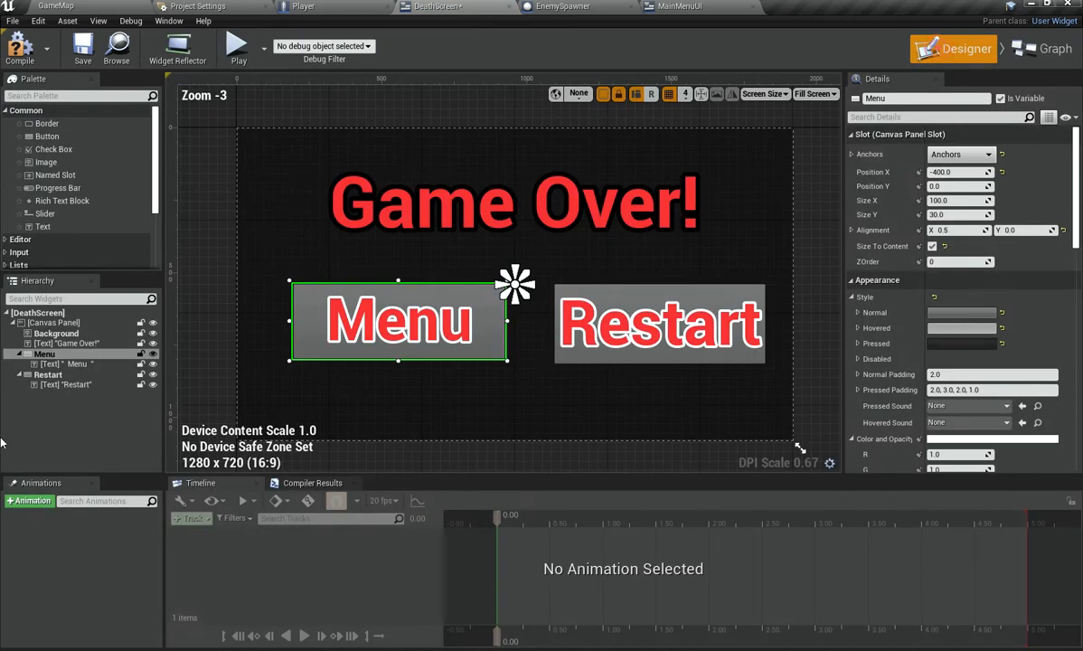
Step: Add an On Clicked event for the Restart button in the event graph
left_click(660, 324)
scroll(995, 389, "down", 6)
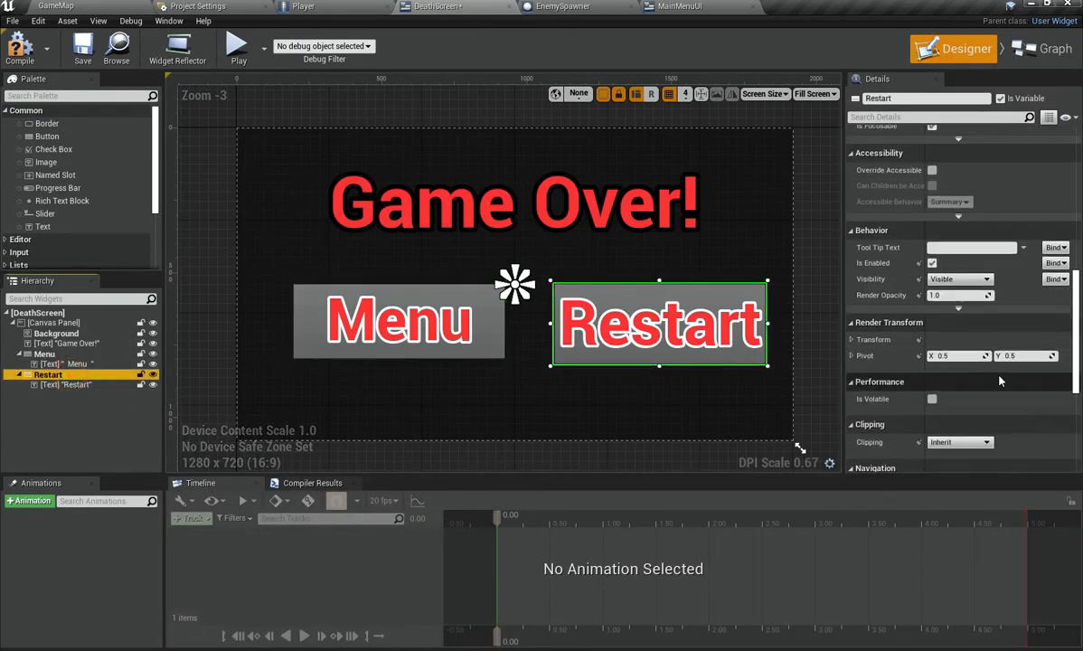
left_click(975, 393)
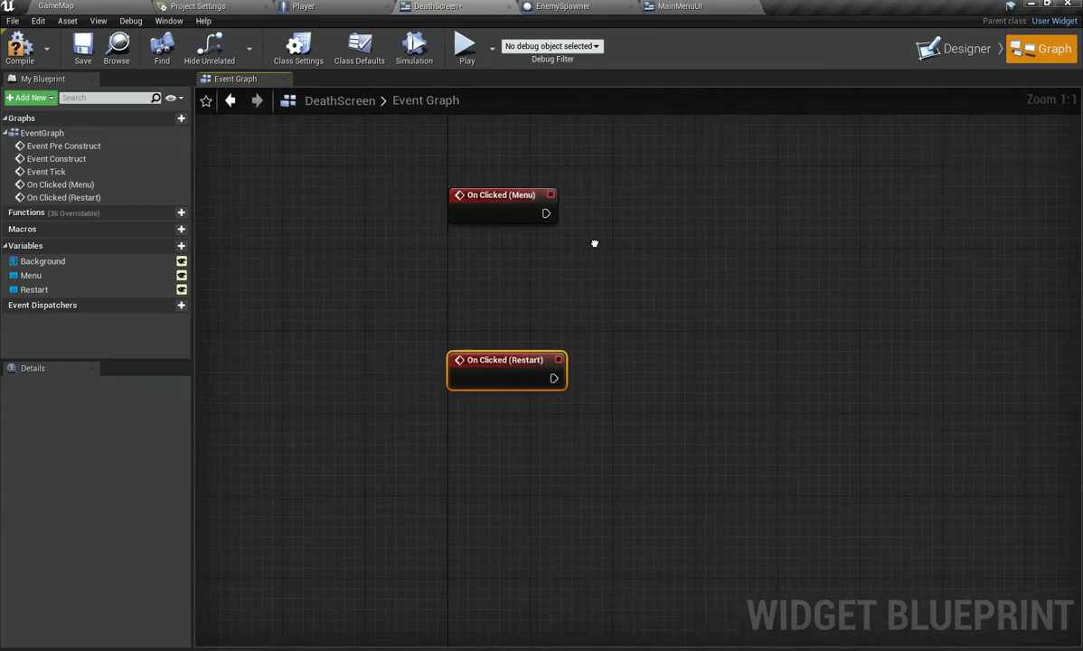
Step: Connect an Open Level (by Name) node to the Menu click event and set its level name to MainMenu
left_click_drag(546, 244, 546, 245)
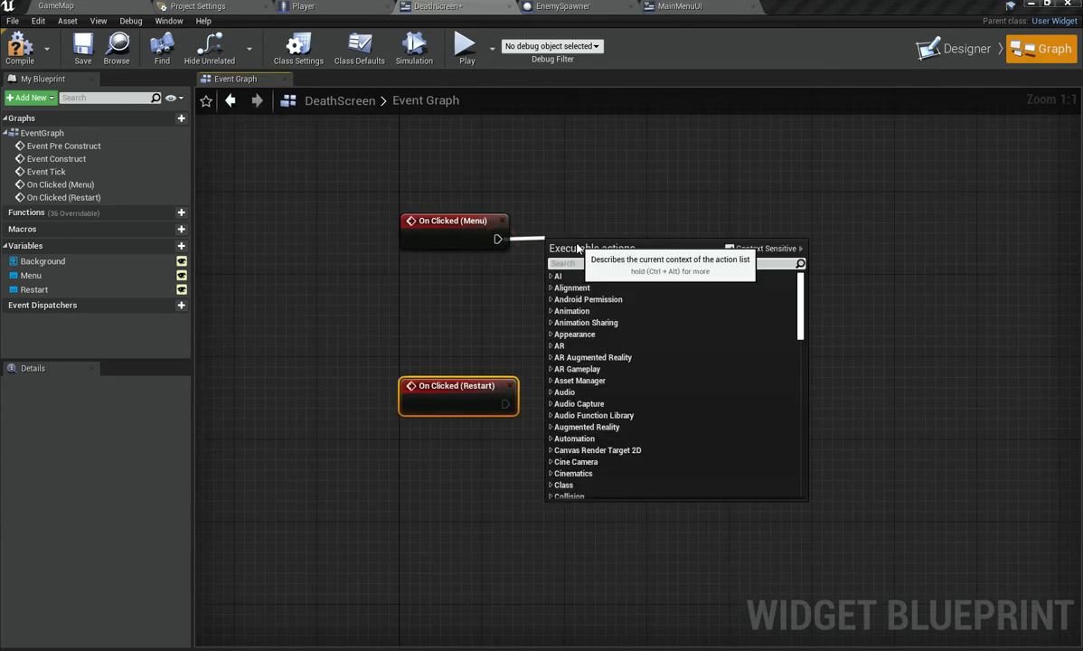
type("open")
key("Return")
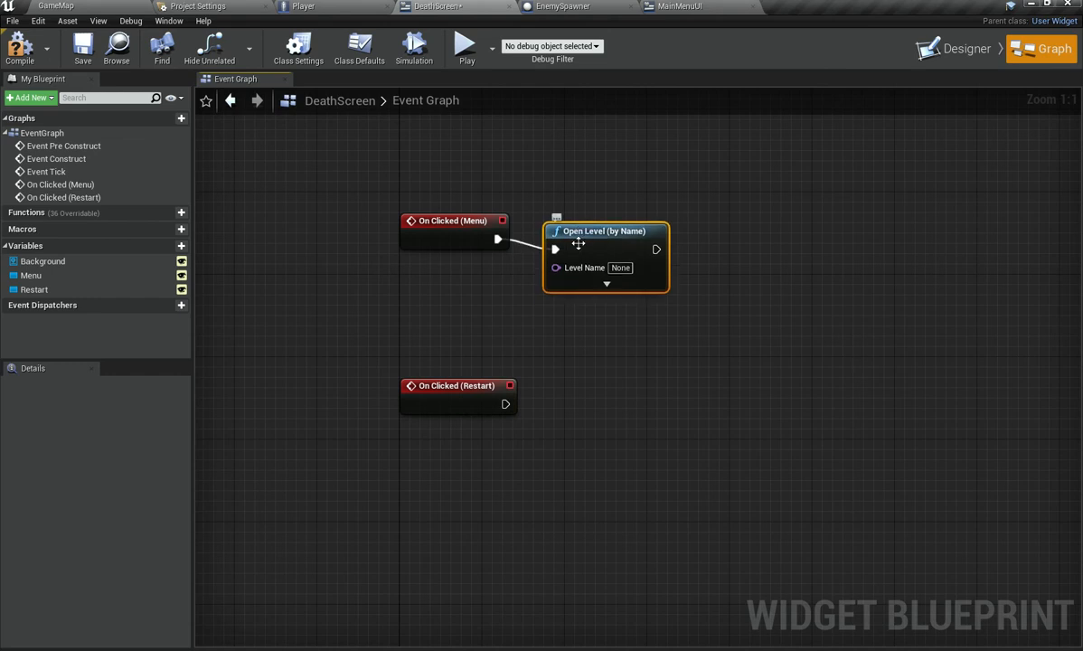
left_click(630, 259)
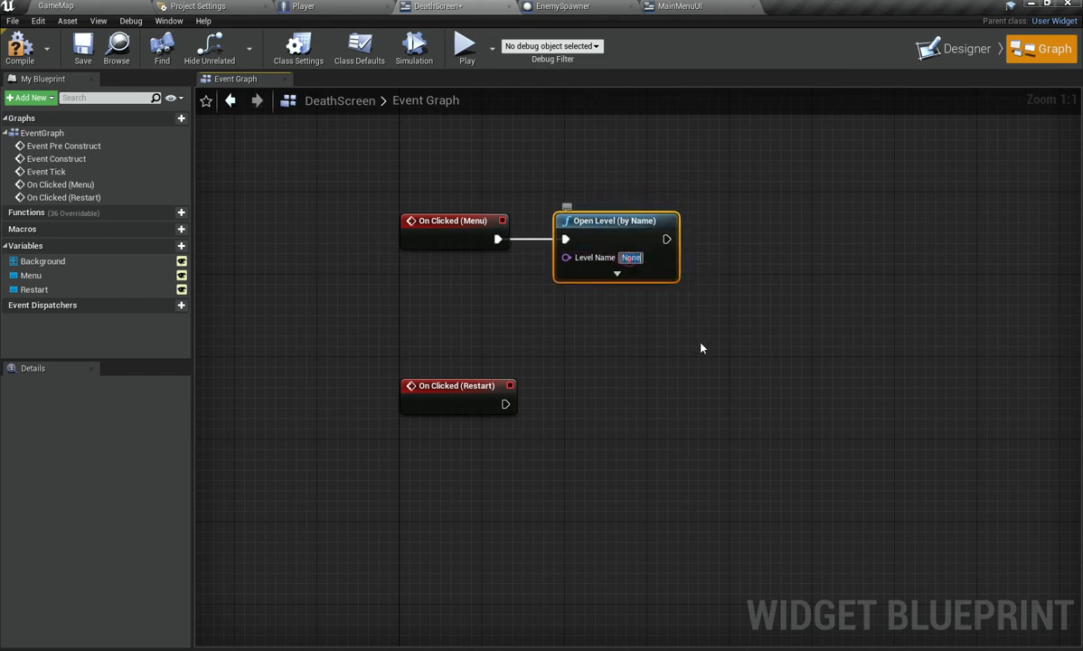
type("MainMenu")
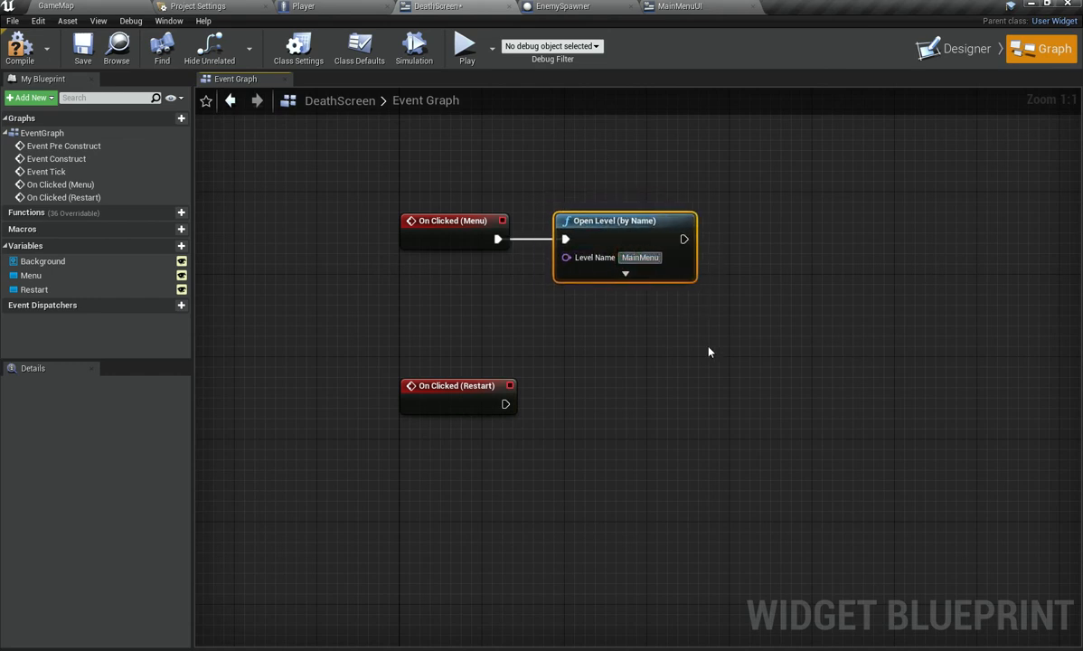
key("Return")
Step: Look up the level names in the content browser's Maps folder, then return to the DeathScreen graph
left_click(40, 5)
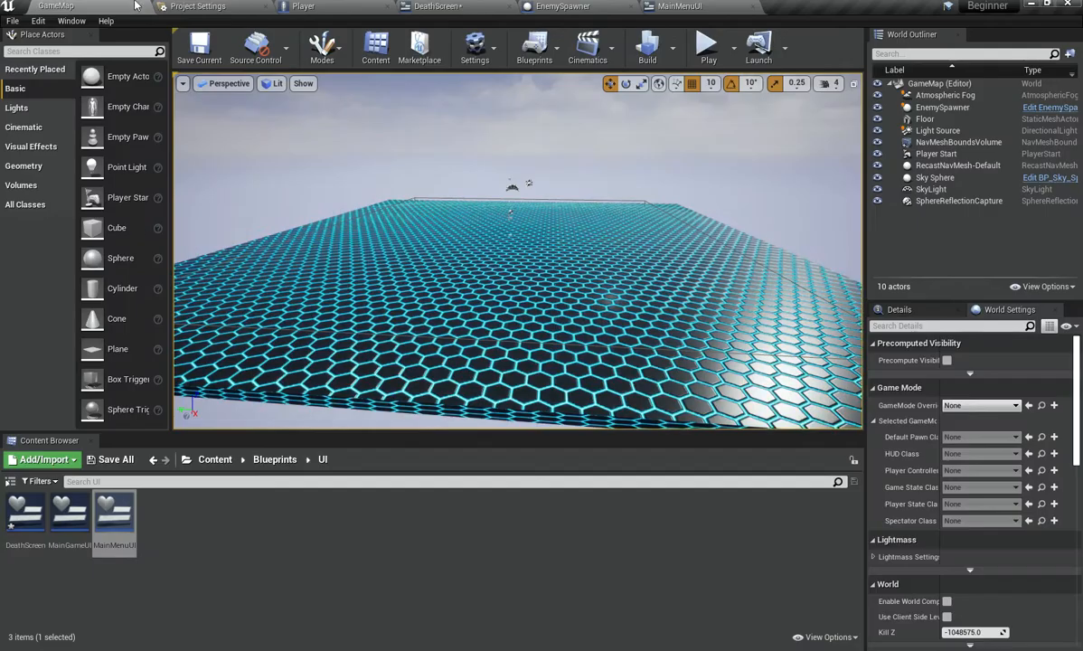
left_click(214, 459)
double_click(124, 537)
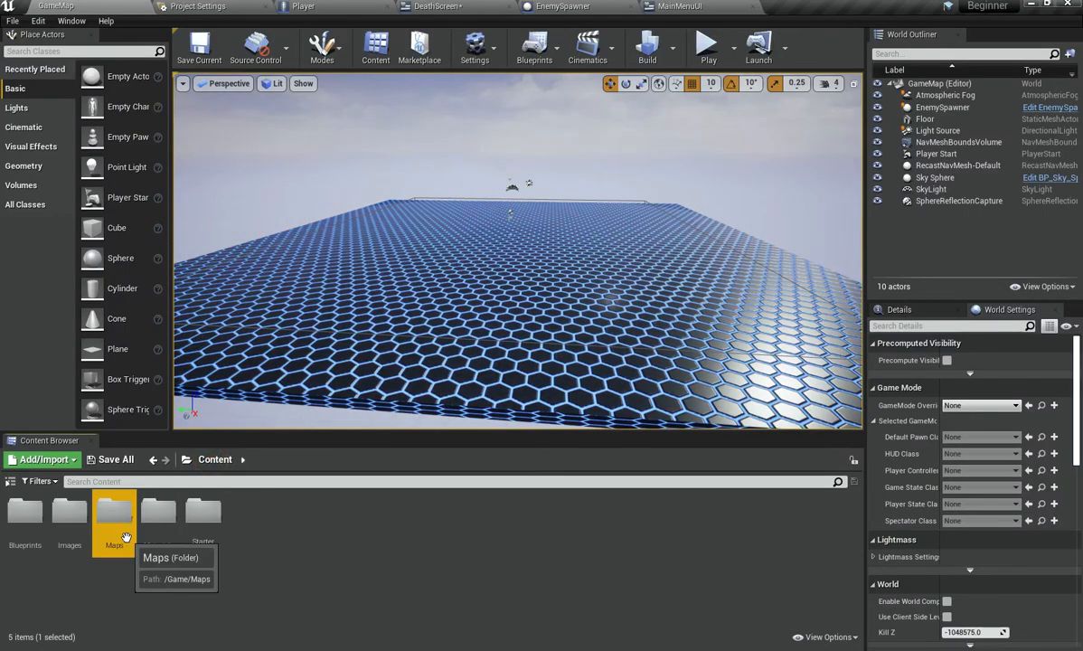
left_click(568, 7)
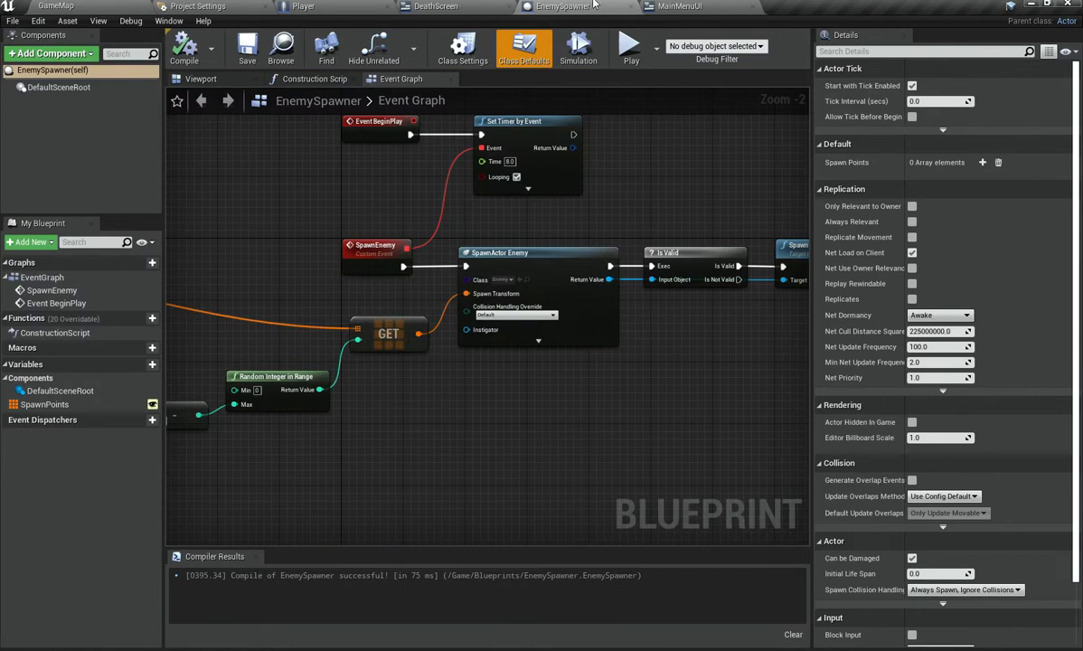
left_click(678, 5)
left_click(436, 6)
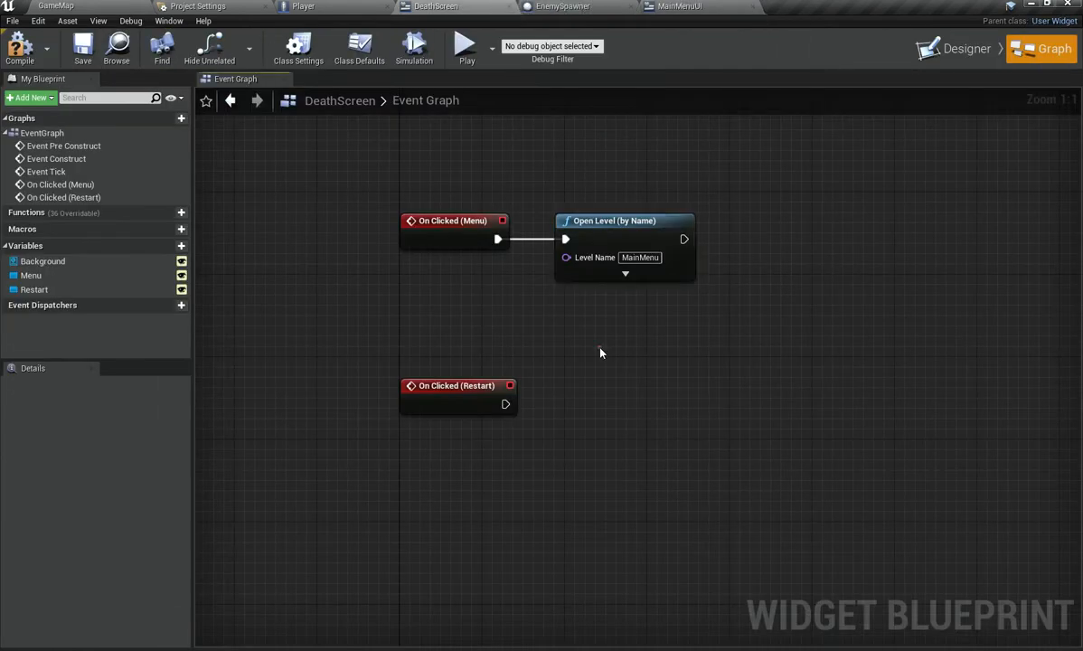
Step: Duplicate the Open Level node, connect the copy to the Restart click event and align it
right_click_drag(629, 286, 543, 230)
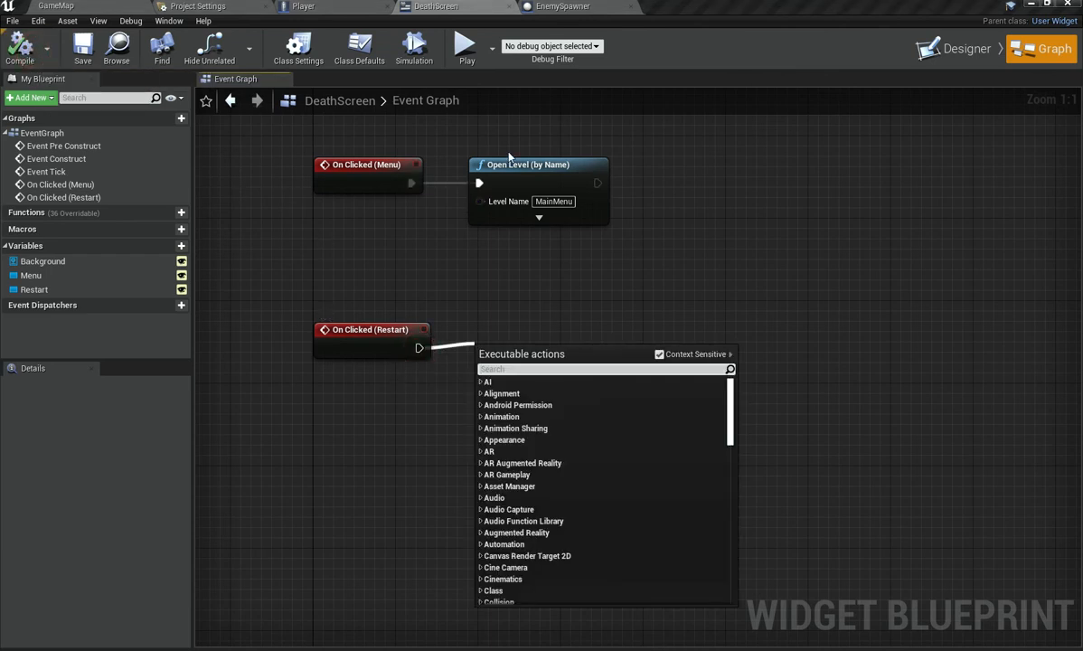
left_click_drag(503, 141, 587, 250)
left_click(510, 352)
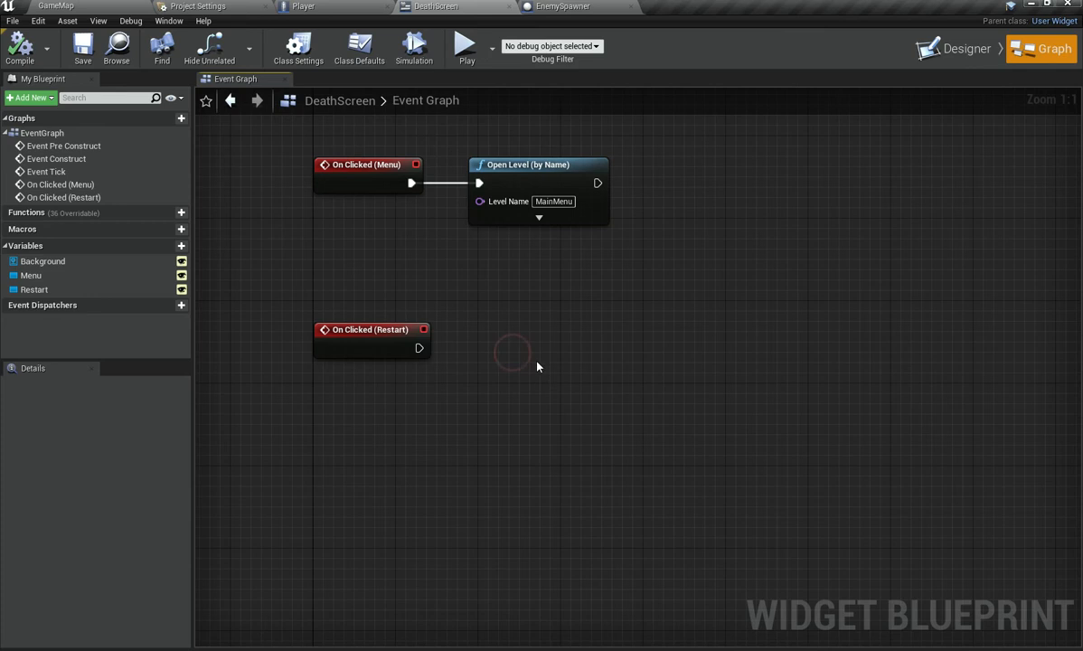
key("ctrl+v")
left_click_drag(520, 379, 421, 350)
key("Up")
key("Up")
key("Up")
key("Left")
key("Left")
key("Left")
key("Left")
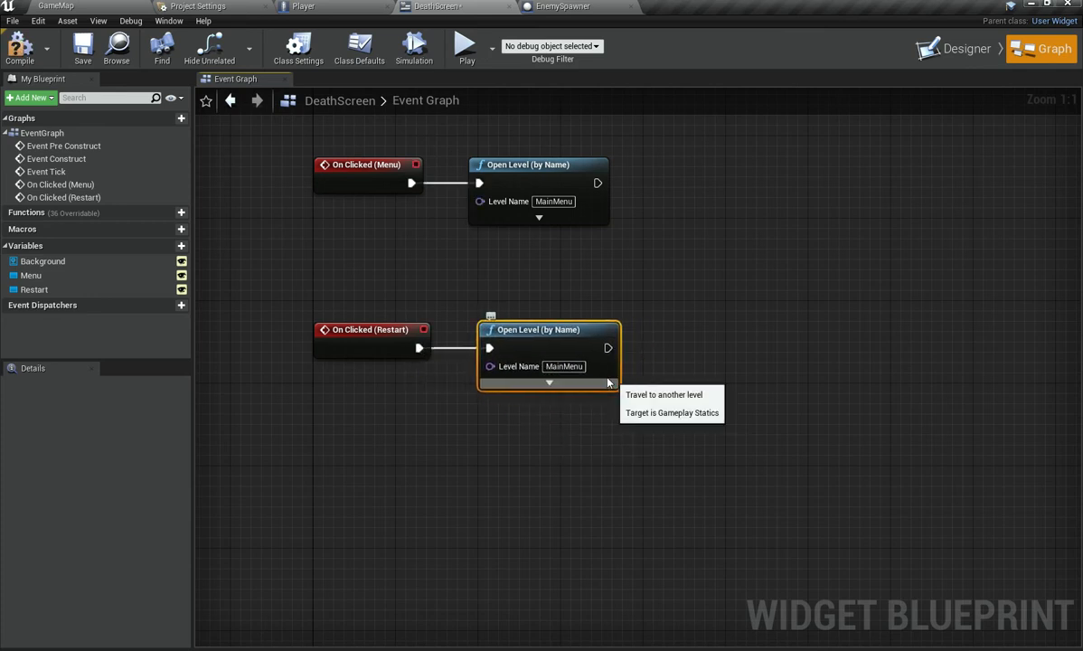
Step: Set the Restart node's level name to GameMap and compile the widget
left_click(49, 5)
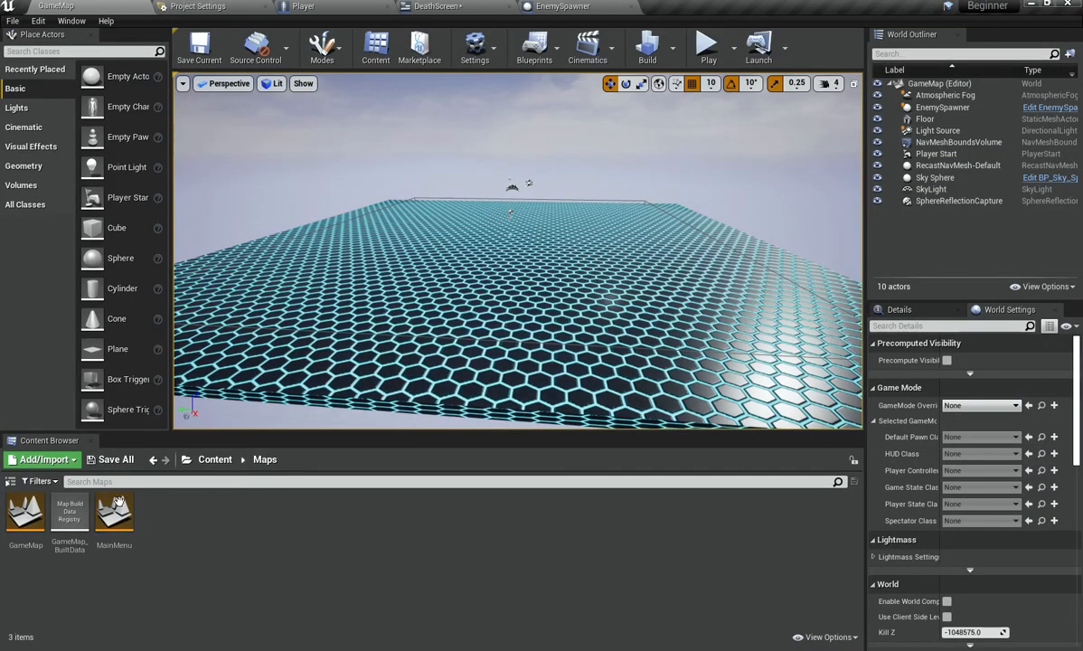
left_click(478, 5)
left_click(563, 373)
type("GameMap")
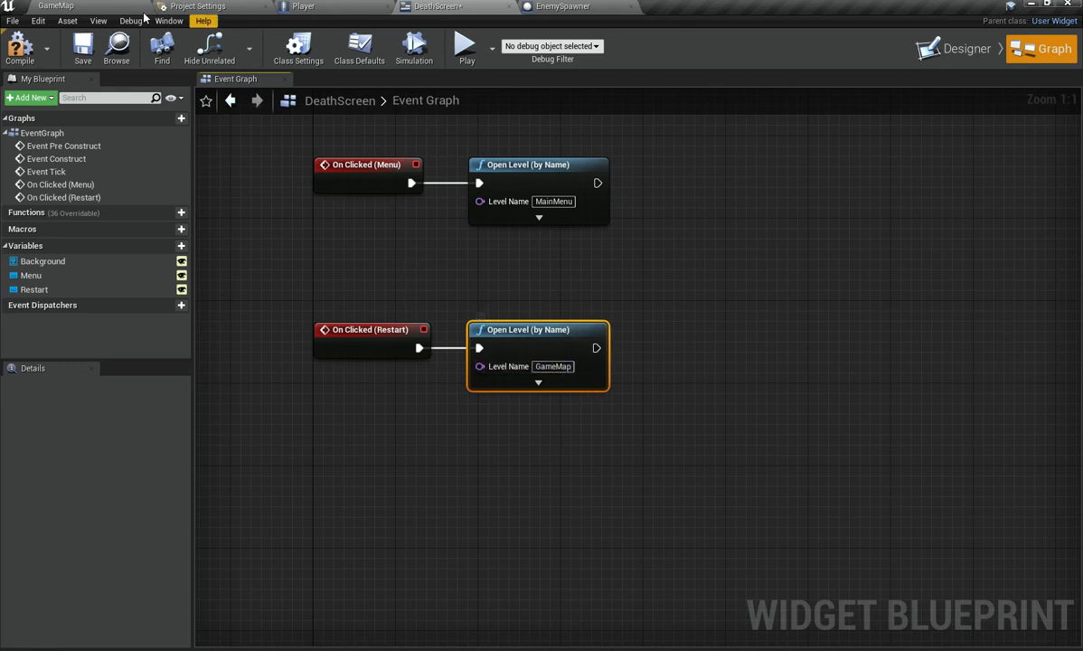
left_click(11, 52)
Step: Play the level to test the death screen
left_click(56, 6)
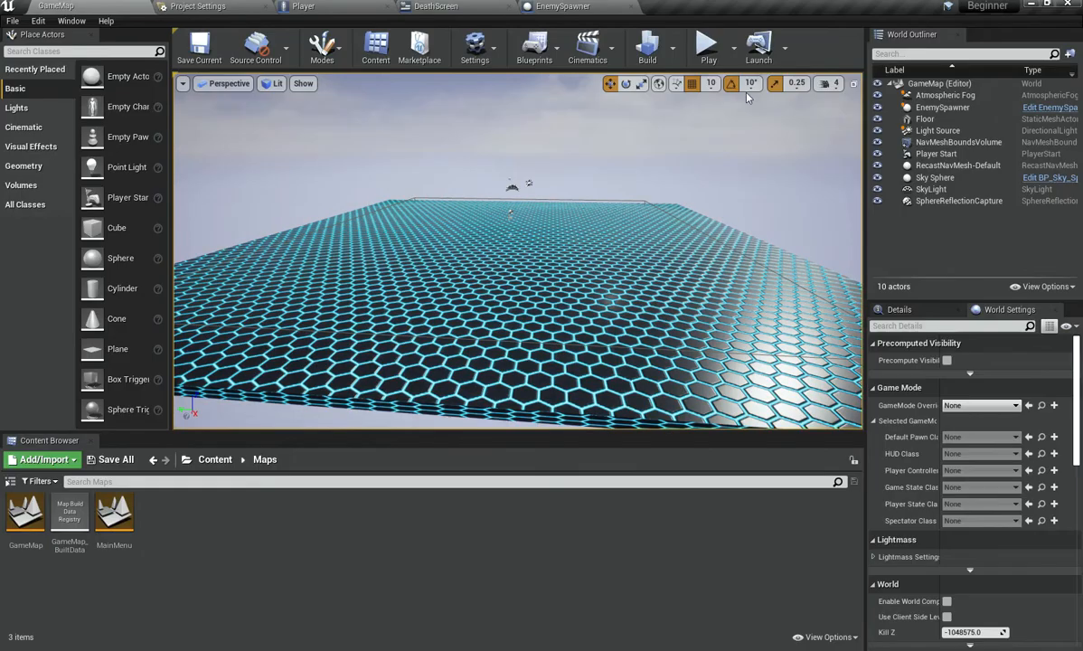
left_click(710, 54)
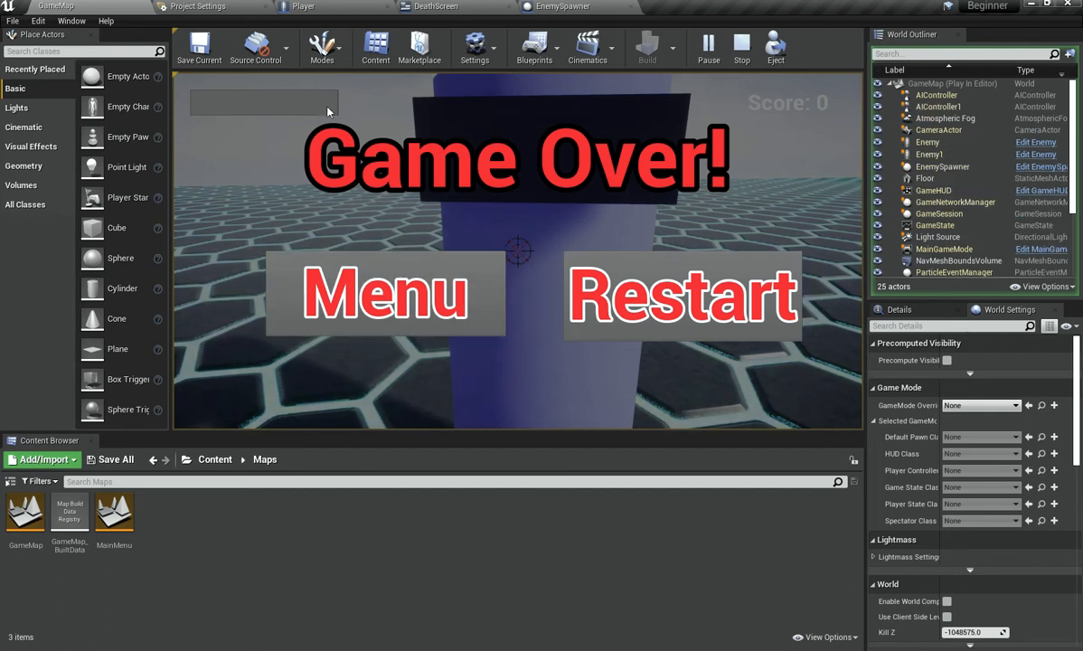
Step: Set the Background image tint's alpha to 0.75 in the widget designer
left_click(457, 6)
left_click(967, 53)
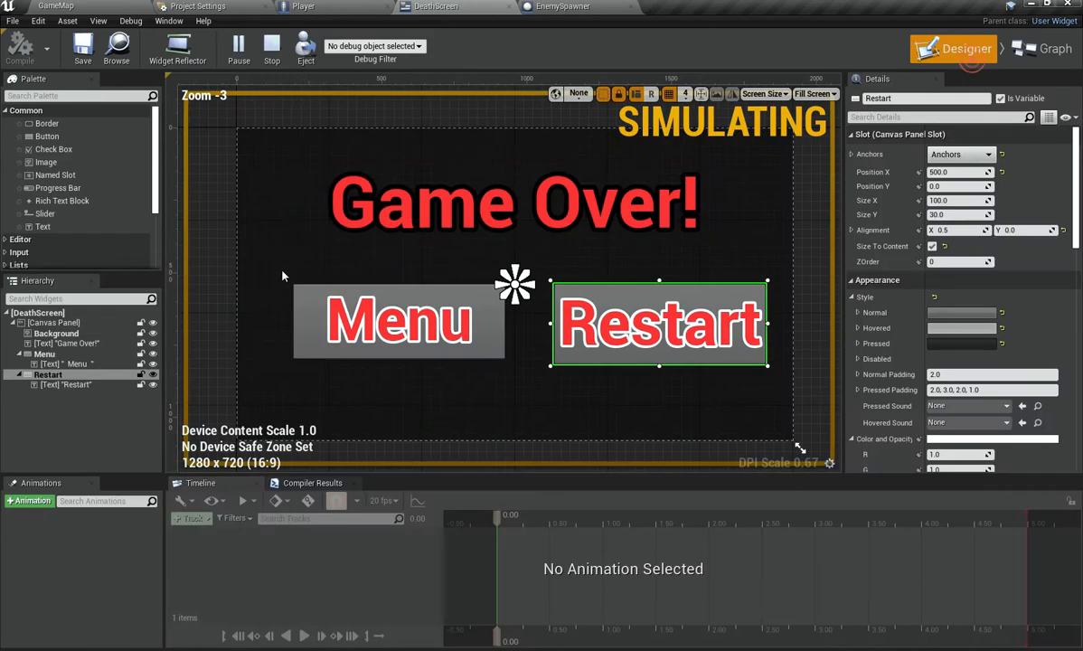
left_click(54, 334)
scroll(960, 358, "down", 1)
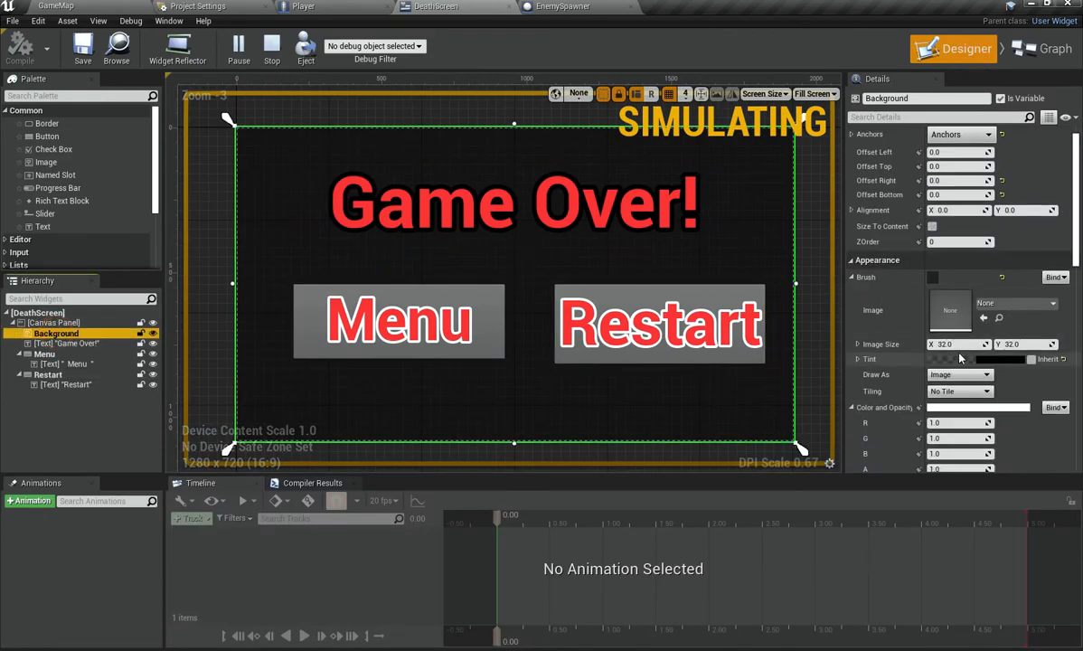
left_click(967, 360)
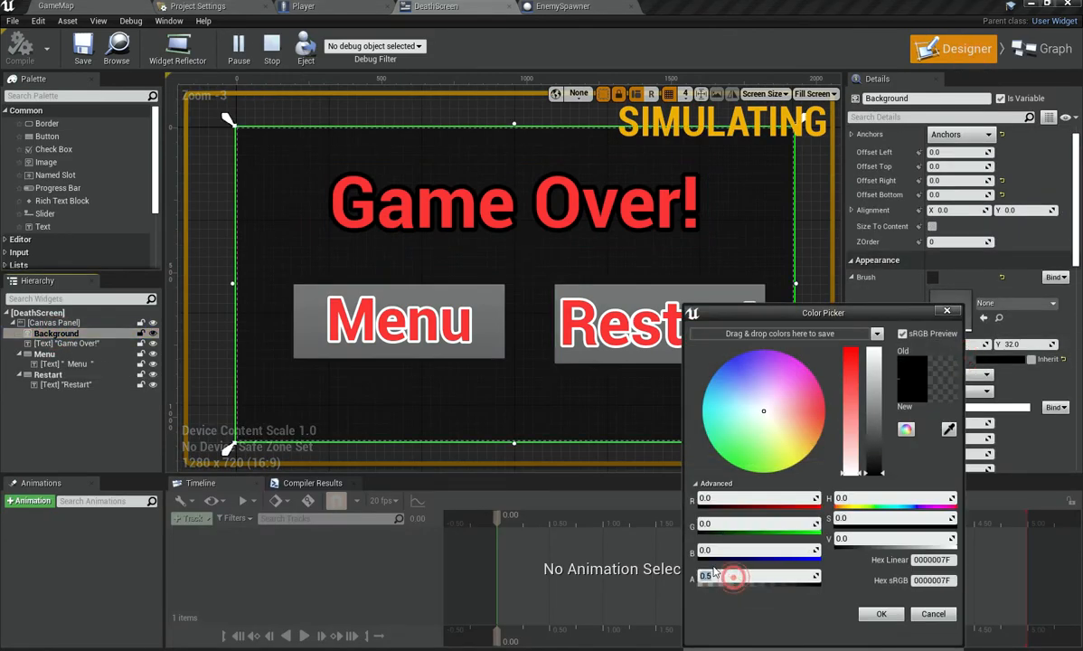
left_click(714, 572)
type(".75")
key("Return")
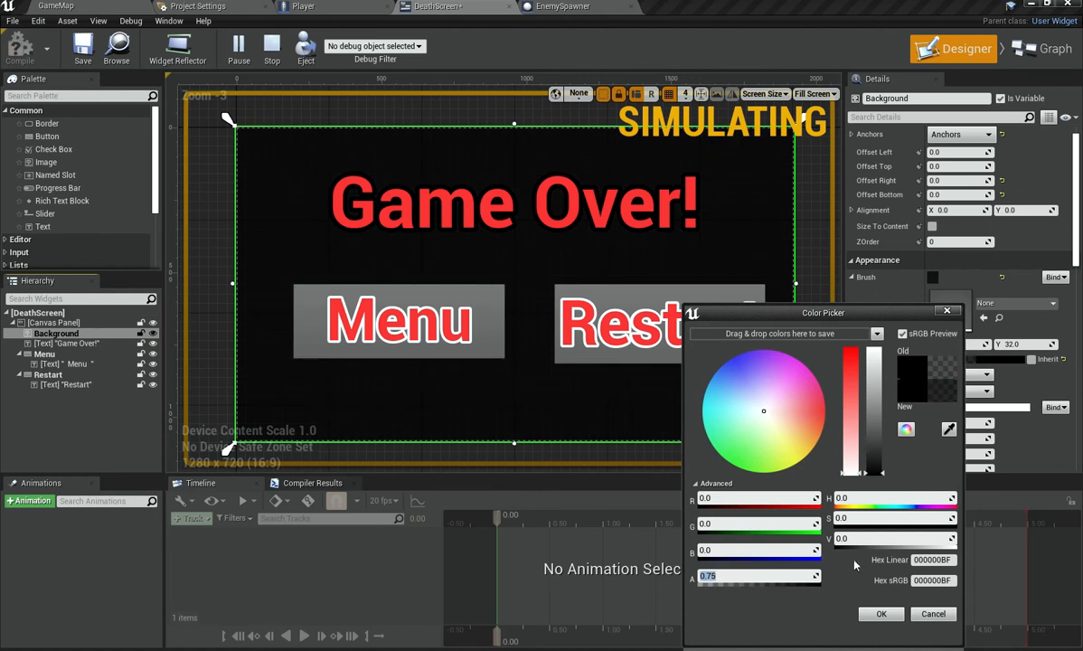
left_click(880, 615)
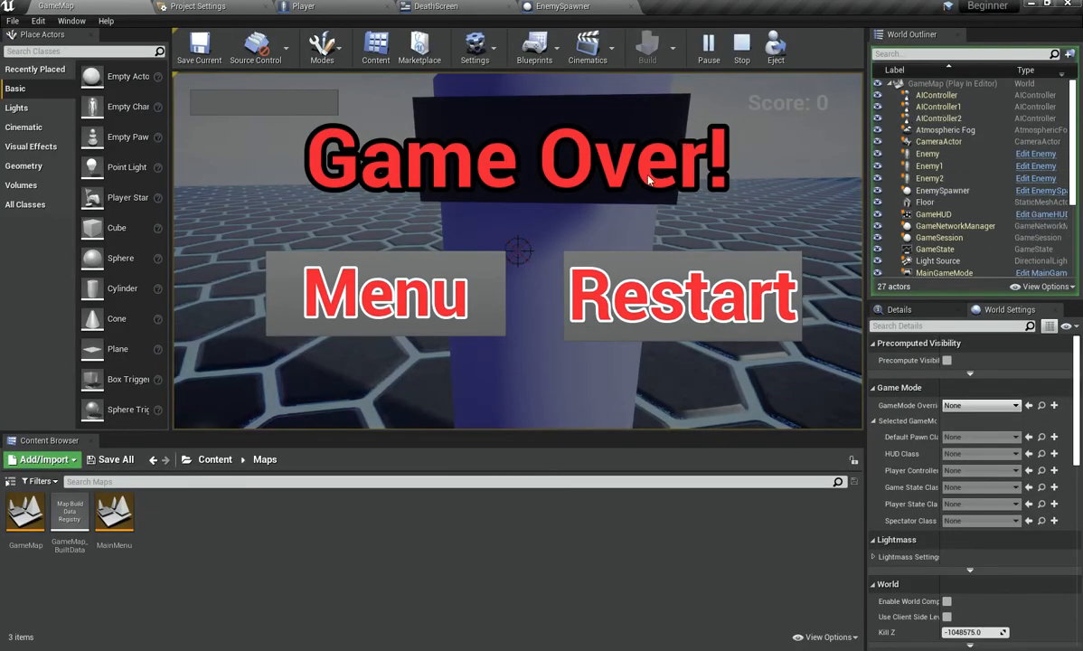
Step: Stop the running session and play the game again to test the death screen
left_click(495, 4)
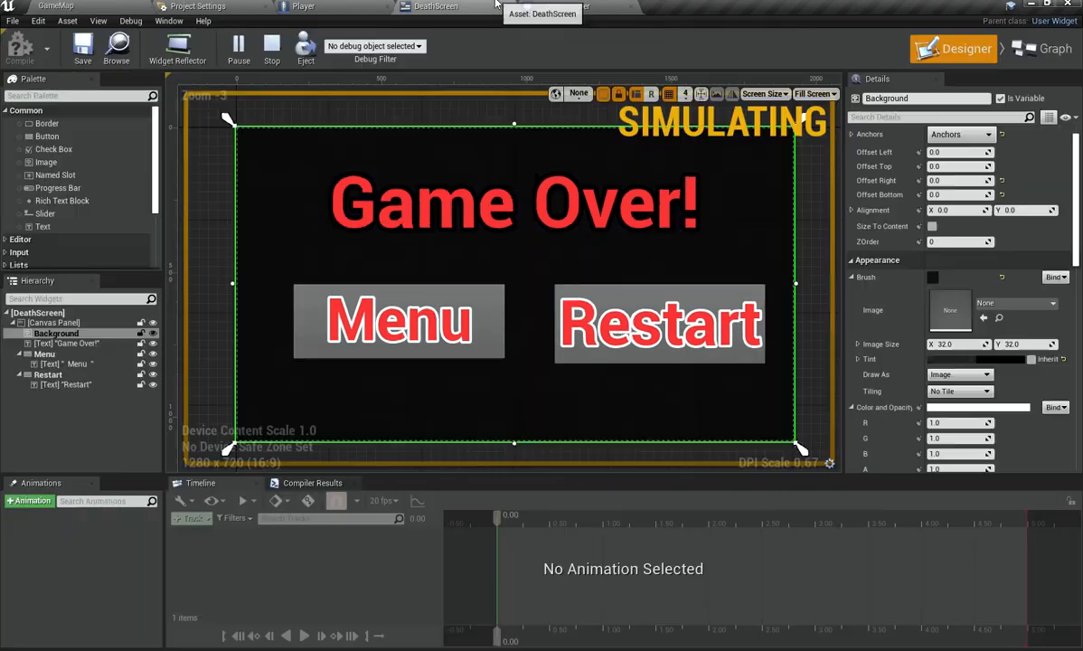
left_click(272, 58)
left_click(230, 43)
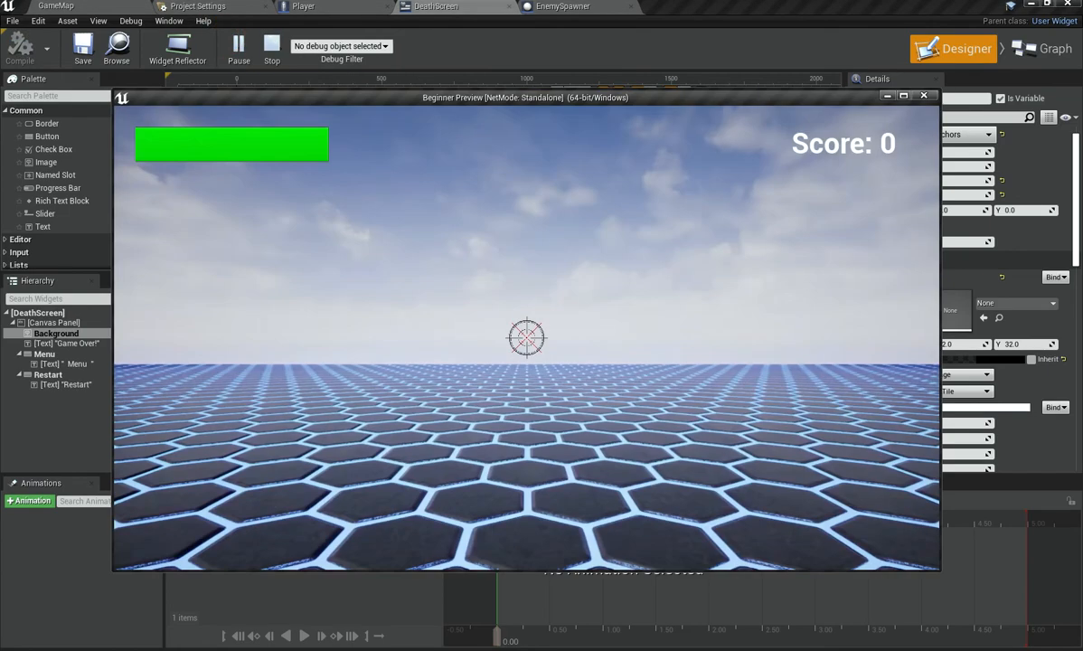